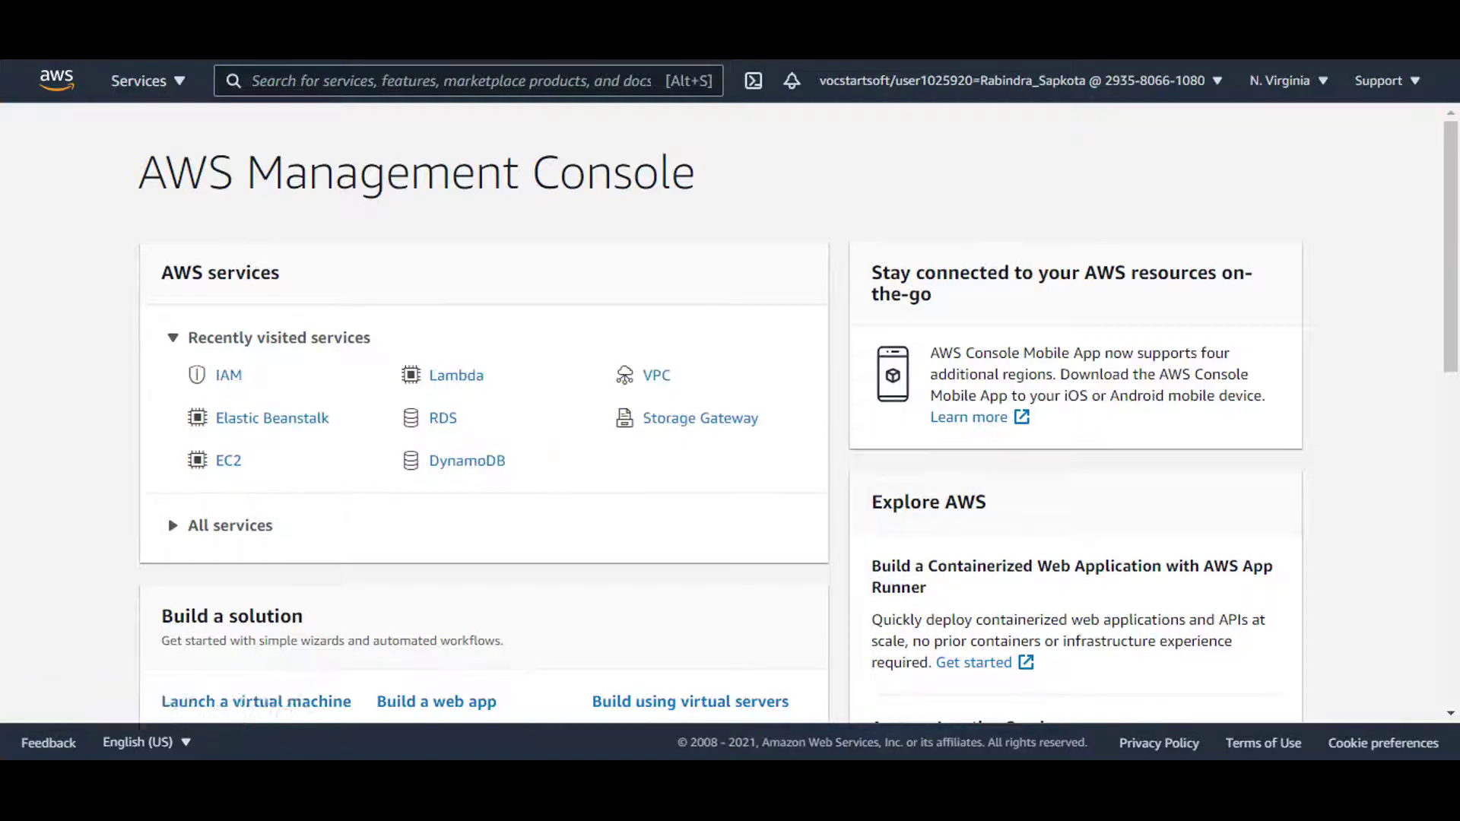
# Find the IAM service and open its list of policies.
pyautogui.click(689, 80)
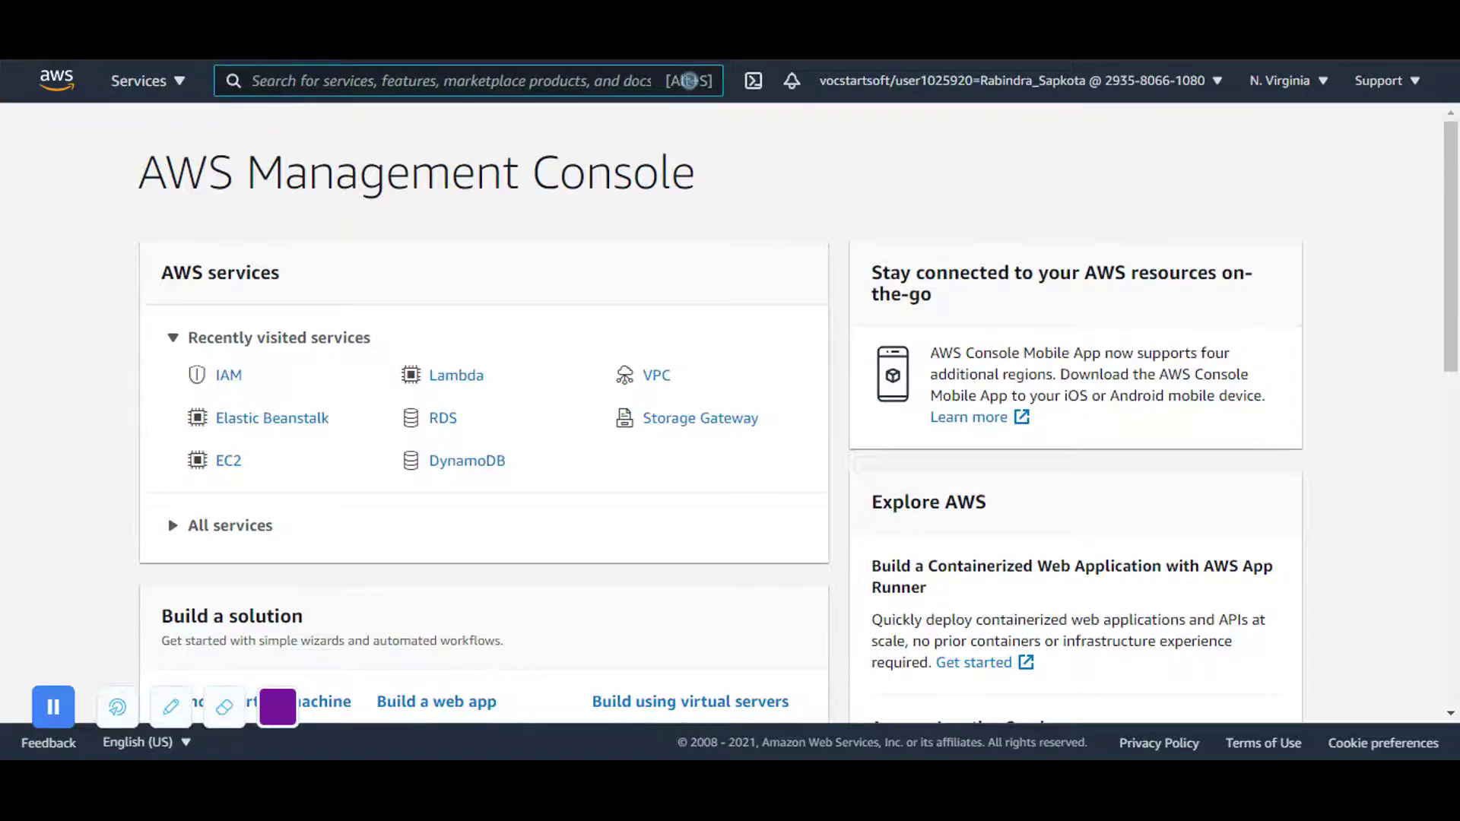
pyautogui.click(689, 80)
pyautogui.write('IAM')
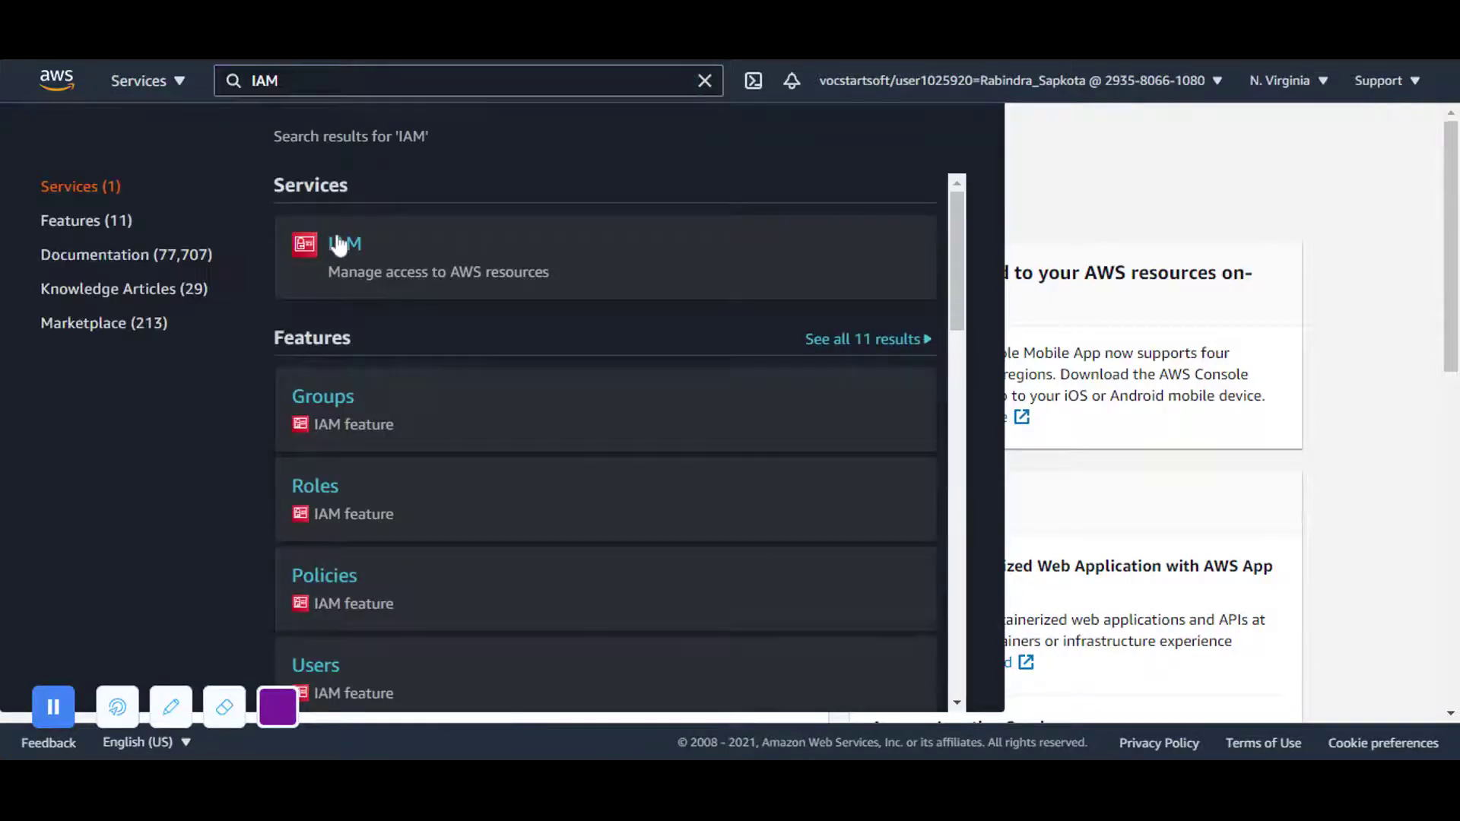
pyautogui.click(339, 245)
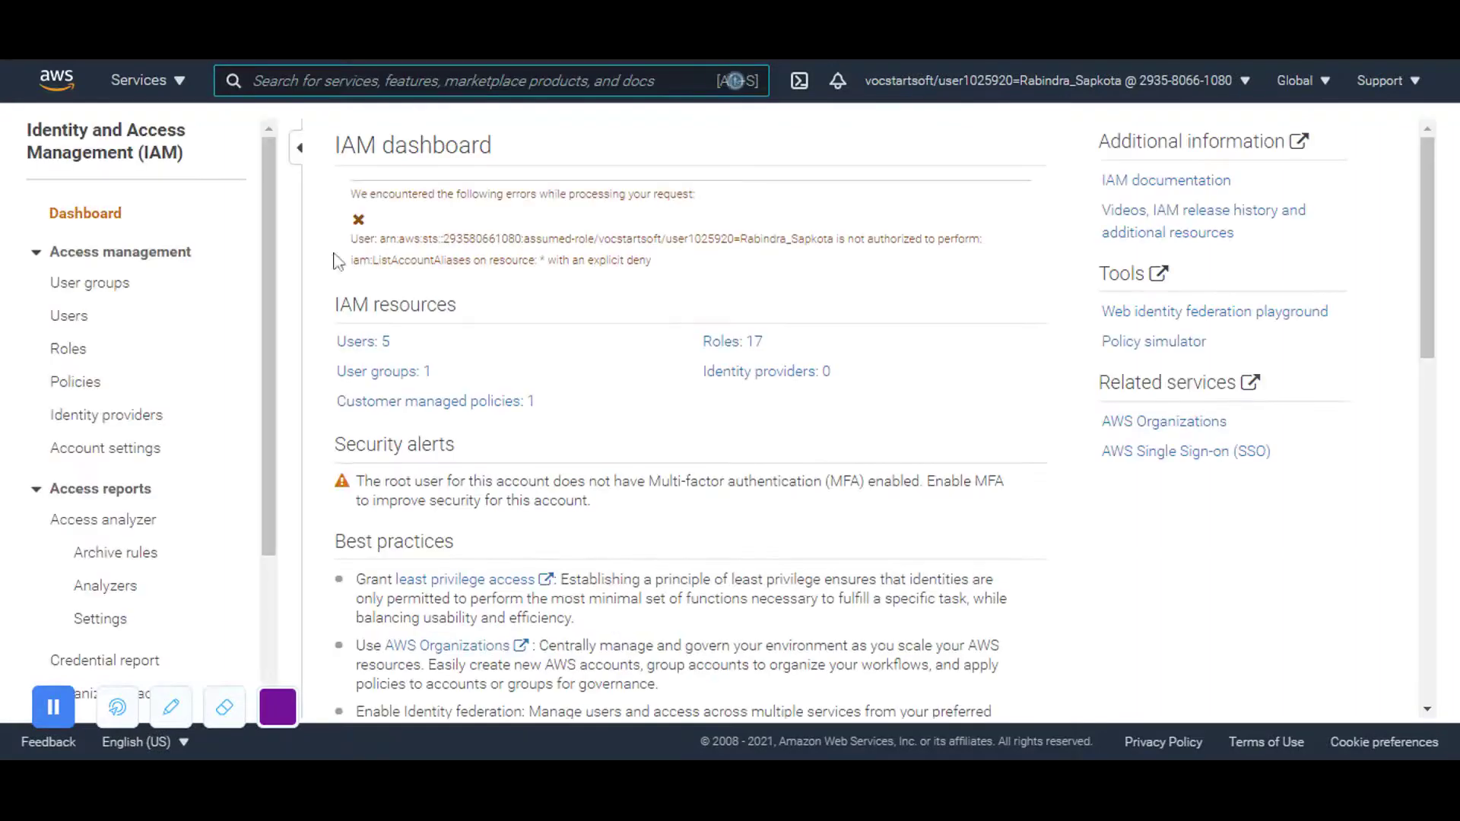
pyautogui.click(100, 386)
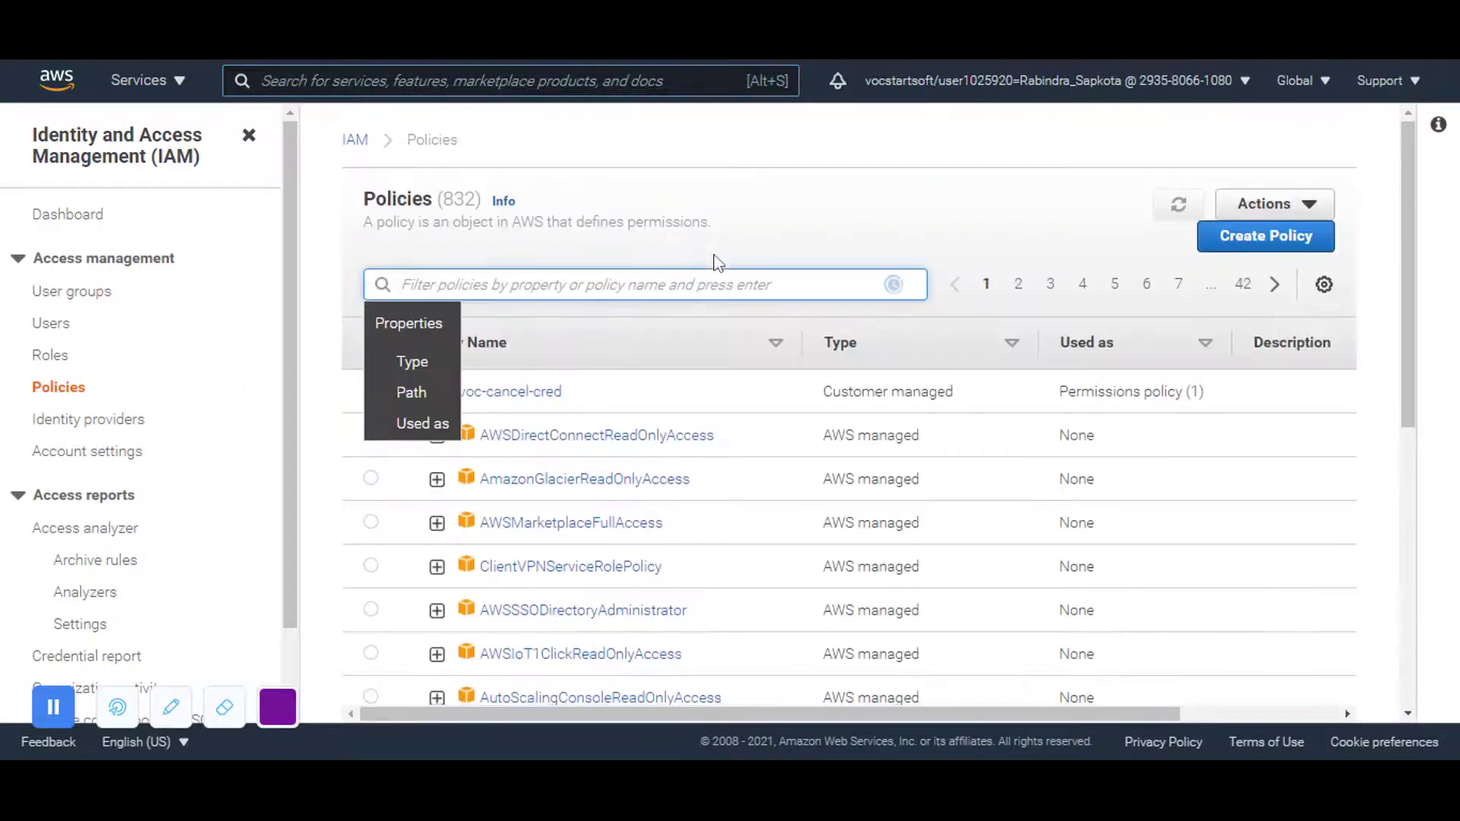
pyautogui.click(315, 411)
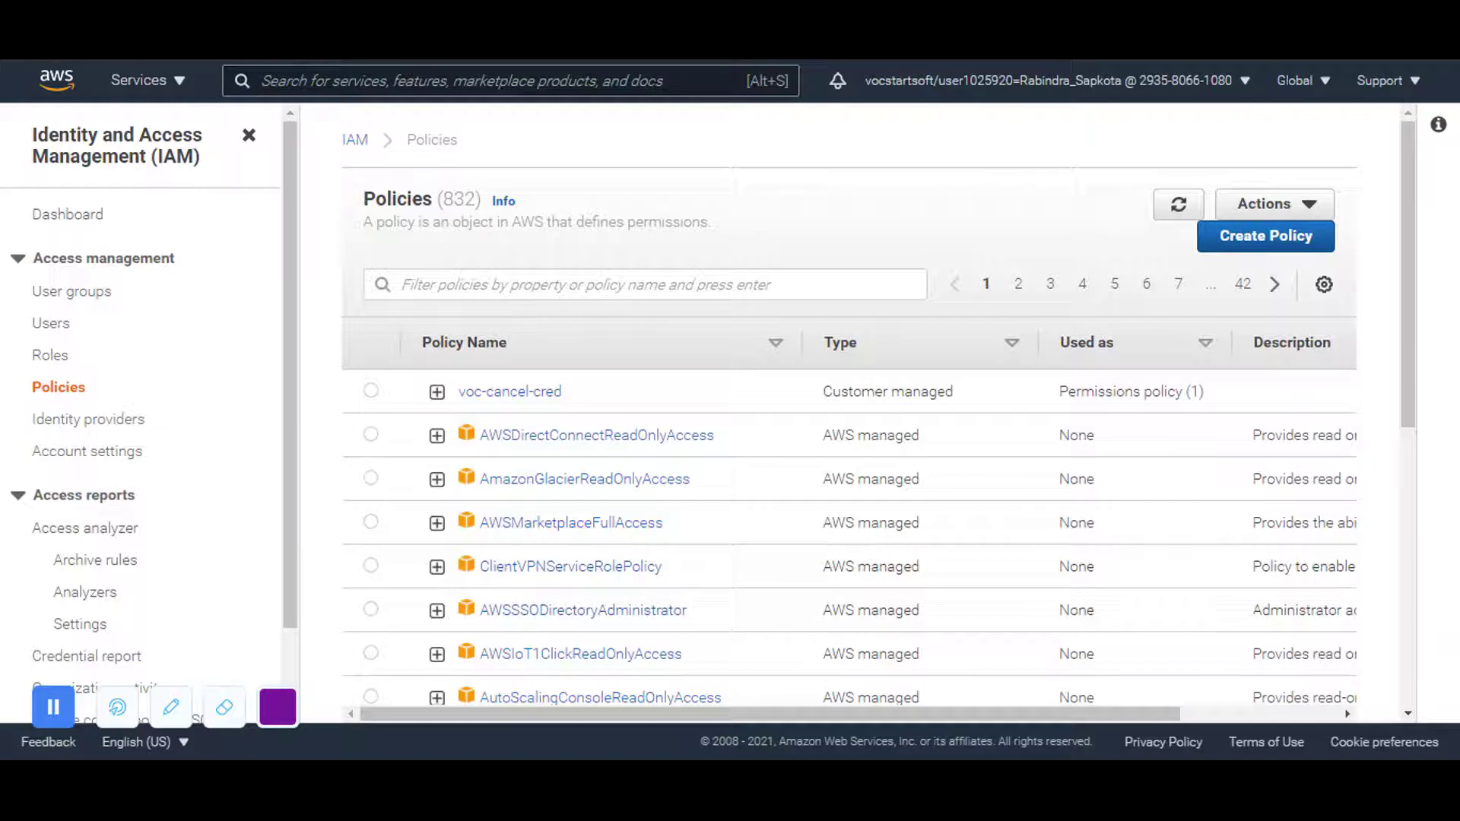
# Start creating a new policy and choose CloudWatch Logs as its service.
pyautogui.click(1230, 259)
pyautogui.click(766, 81)
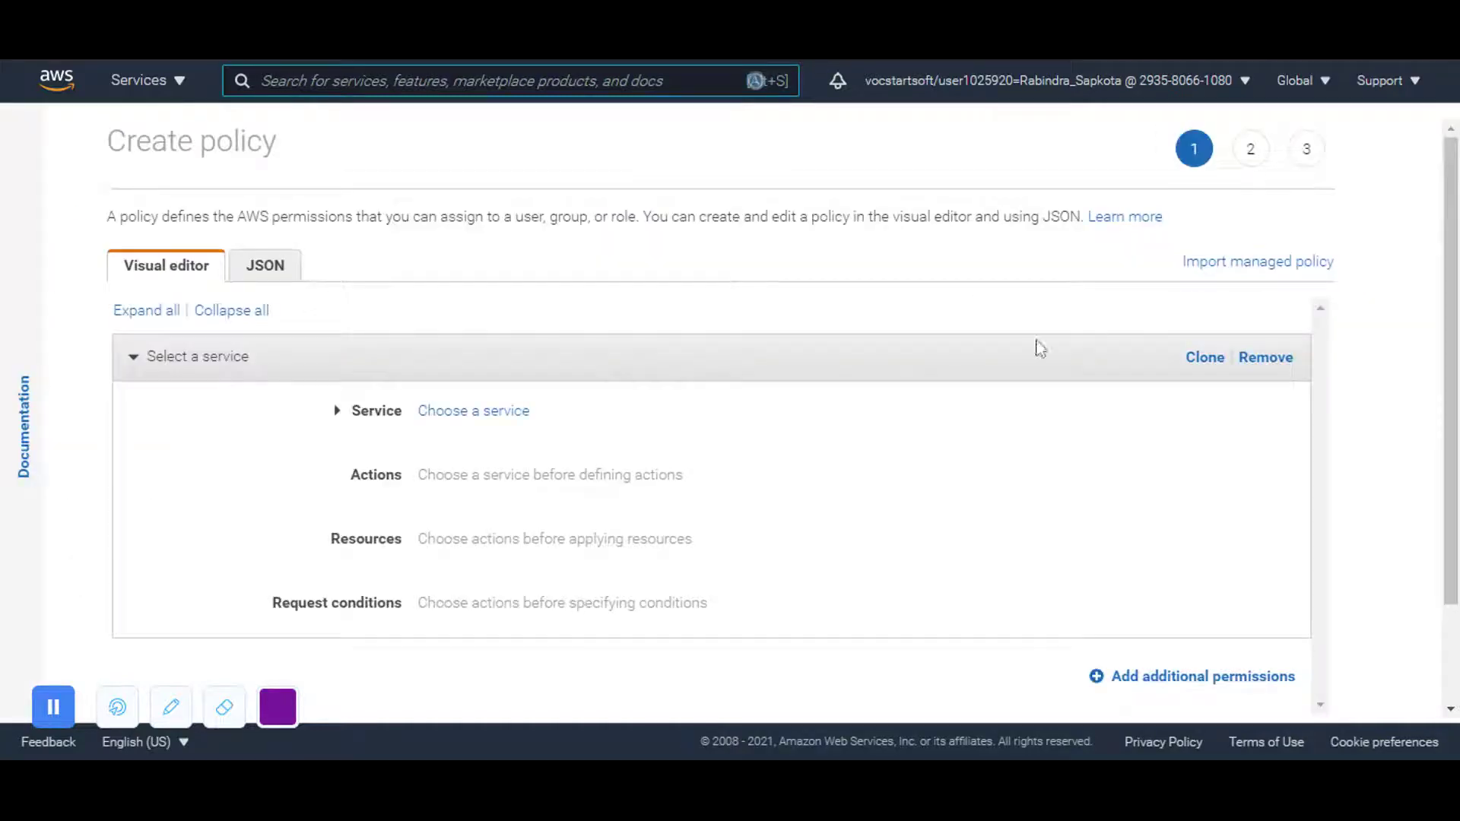
pyautogui.click(494, 410)
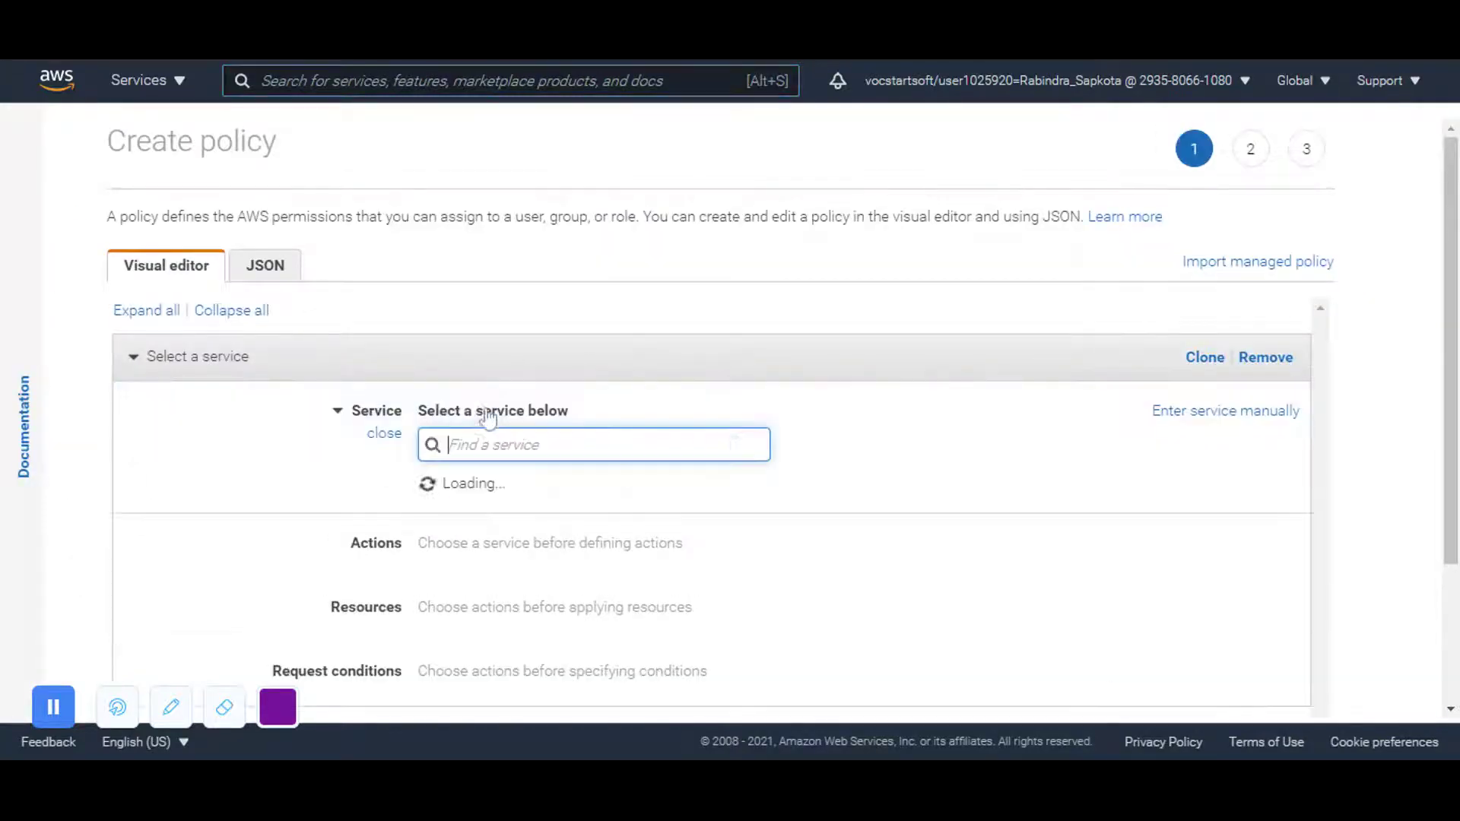
pyautogui.write('cloud')
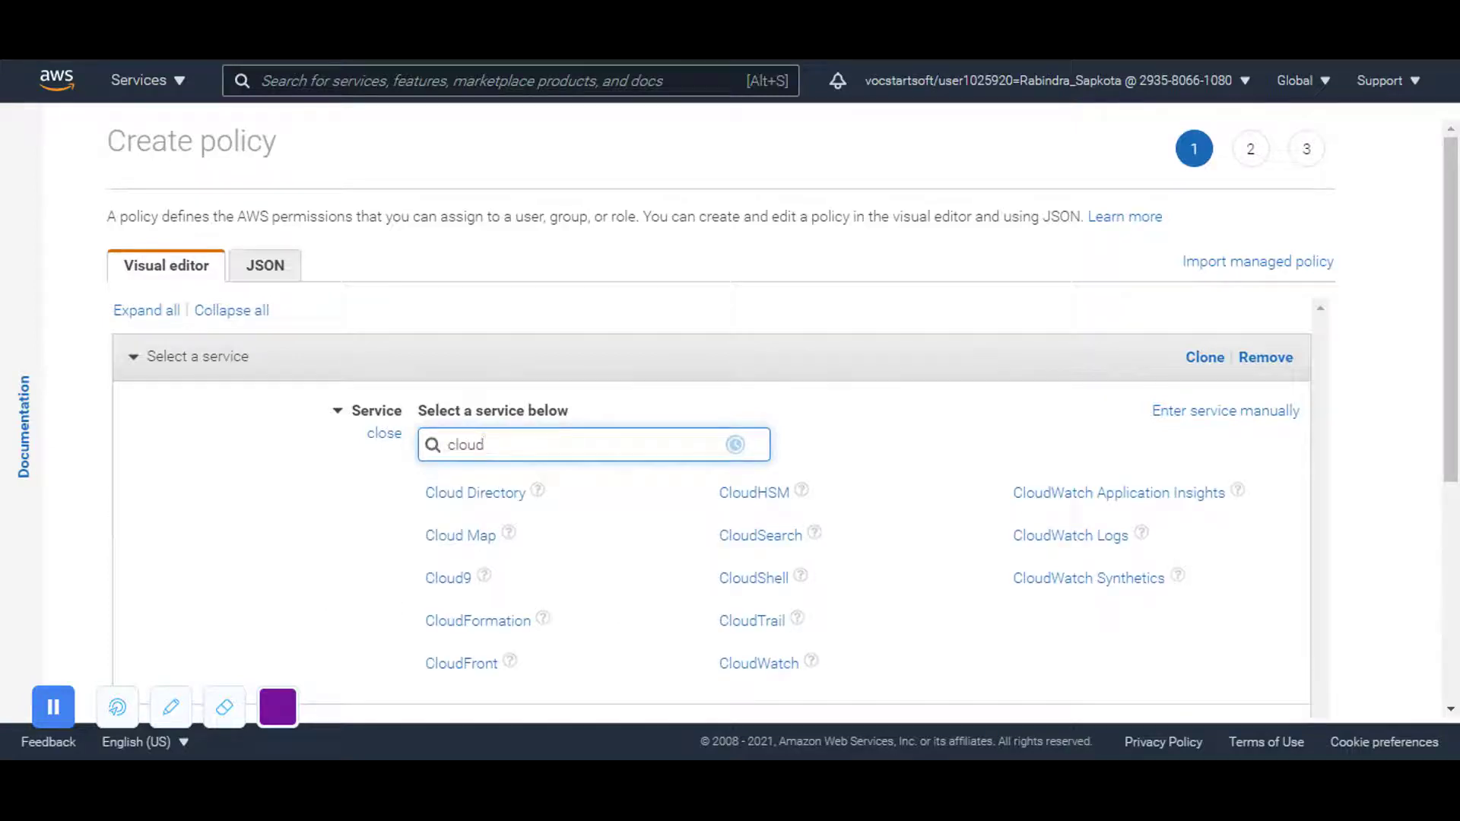
pyautogui.write('watch')
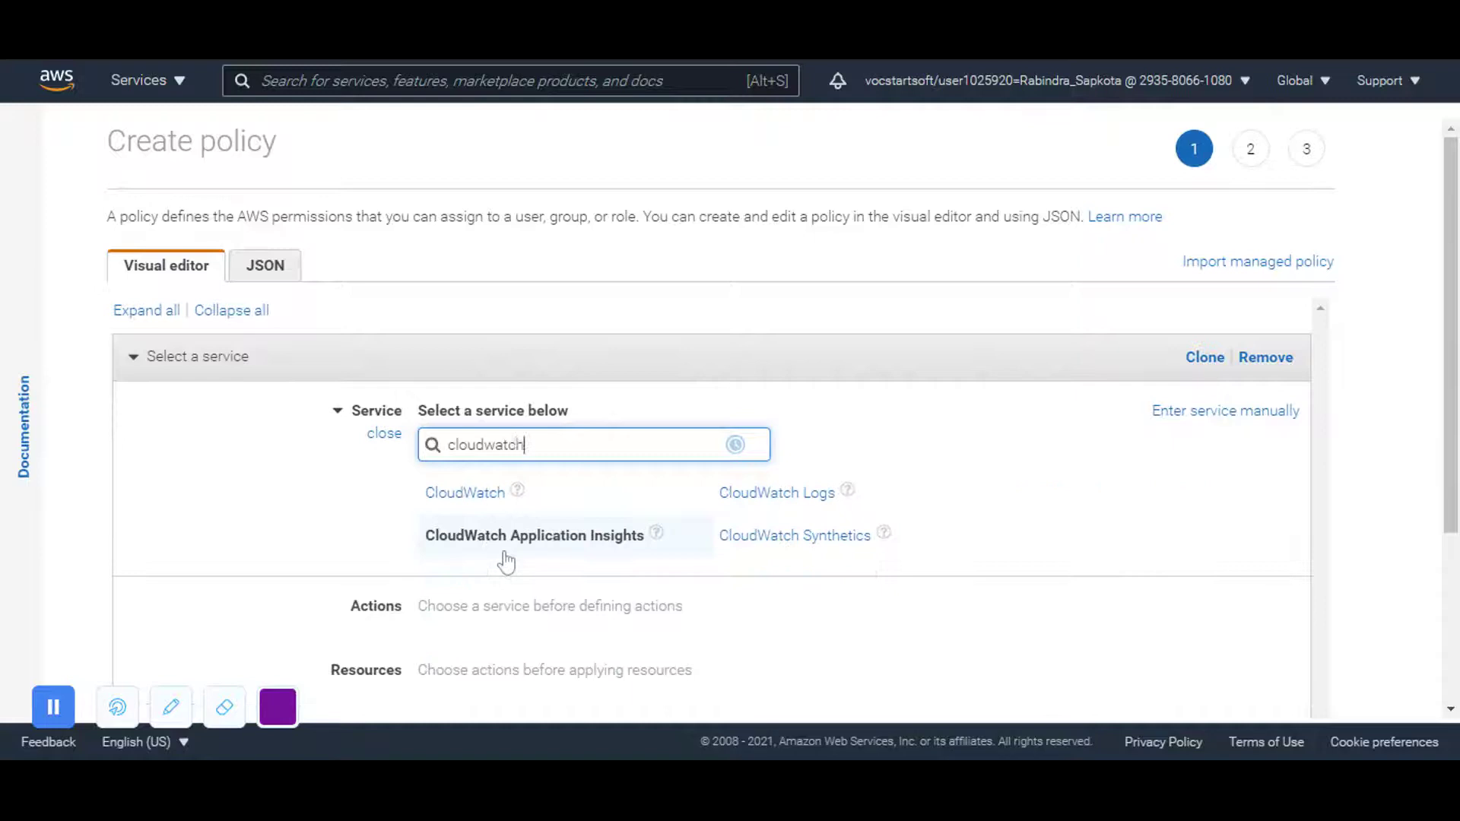
pyautogui.click(751, 502)
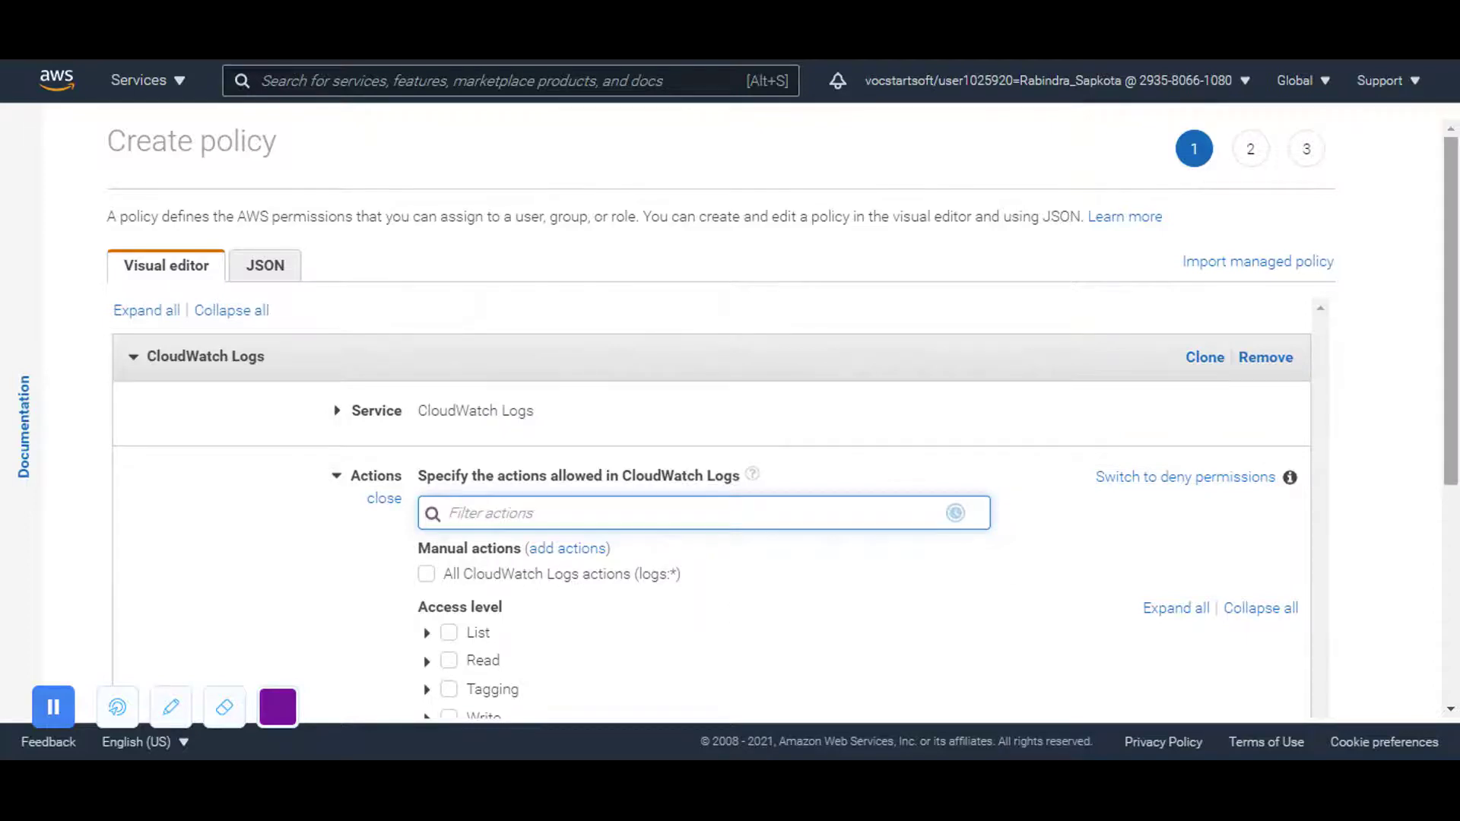
# Allow the CloudWatch Logs write actions CreateLogGroup, CreateLogStream and PutLogEvents on all resources.
pyautogui.scroll(-3, 1408, 440)
pyautogui.click(428, 513)
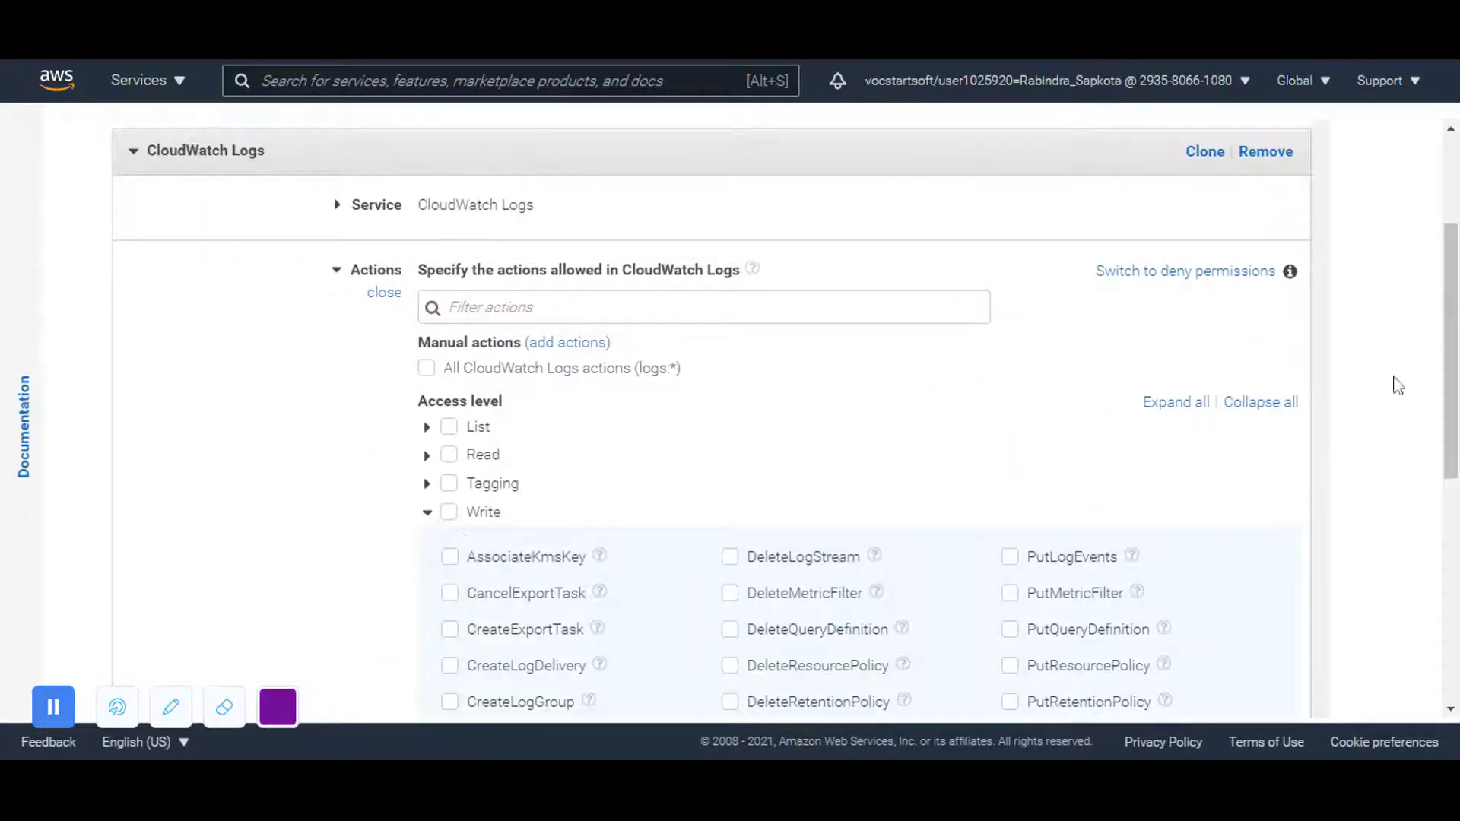
pyautogui.scroll(-3, 1444, 371)
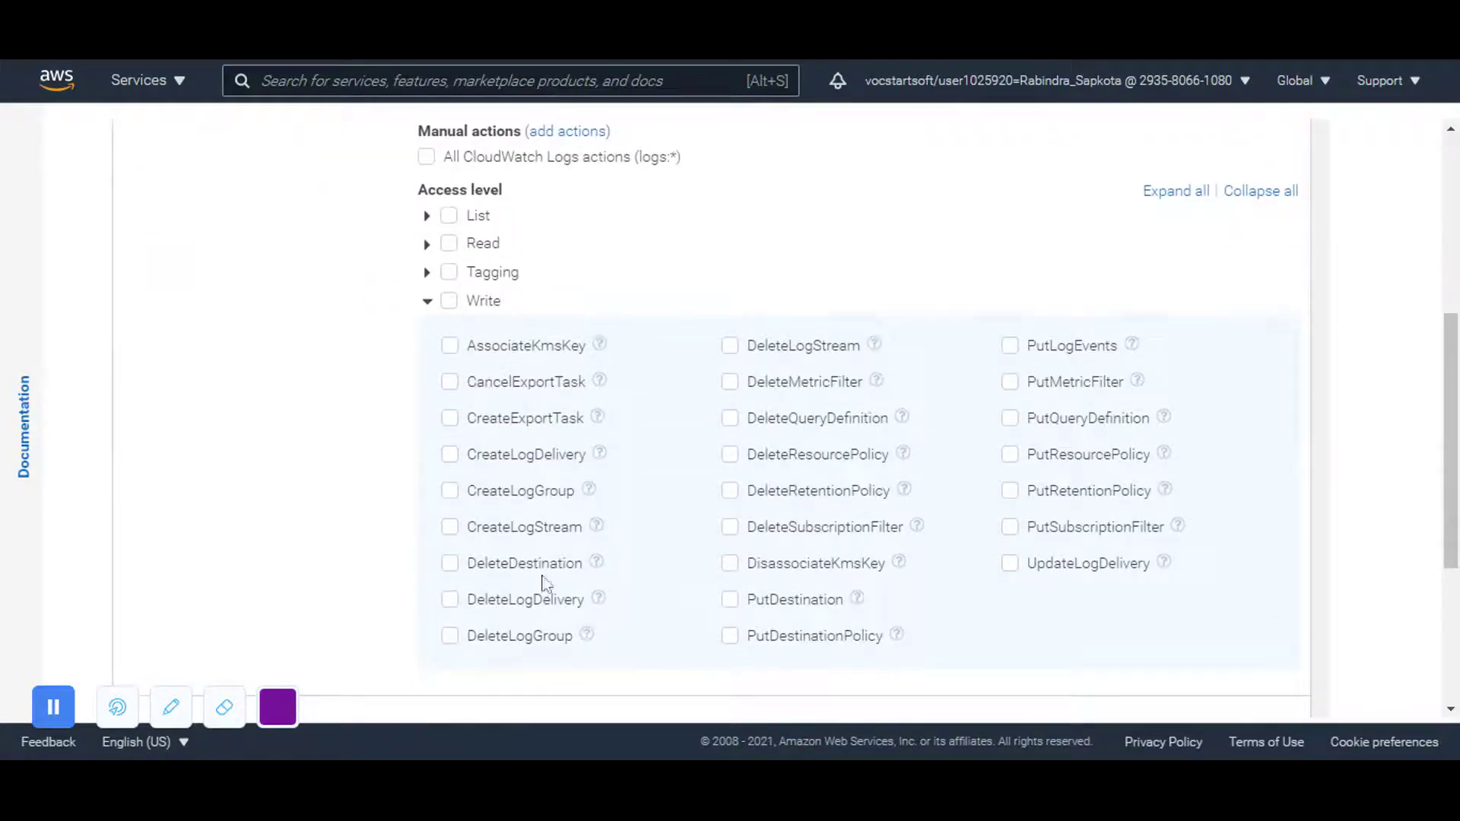
pyautogui.click(451, 499)
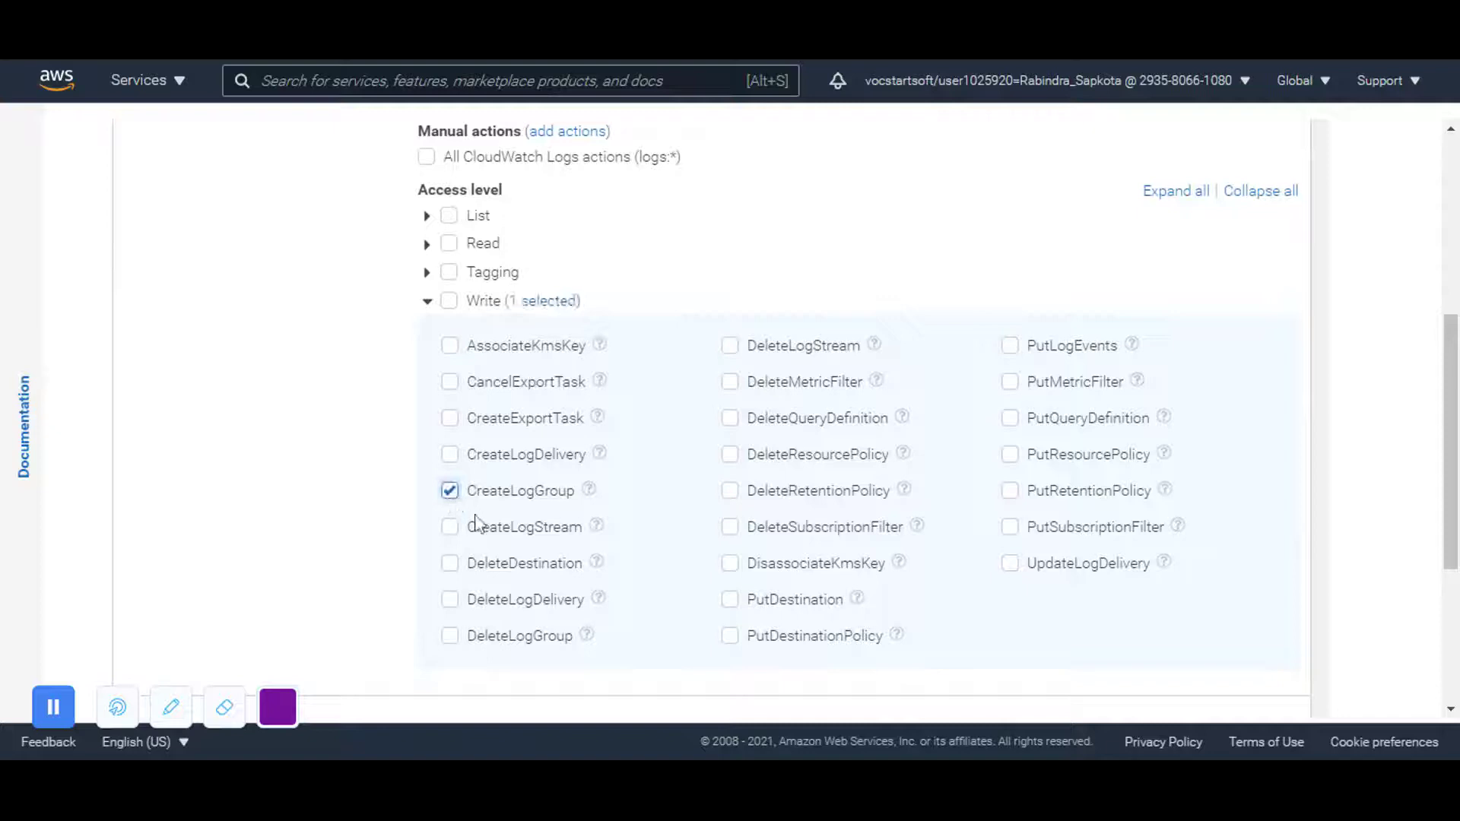
pyautogui.click(450, 528)
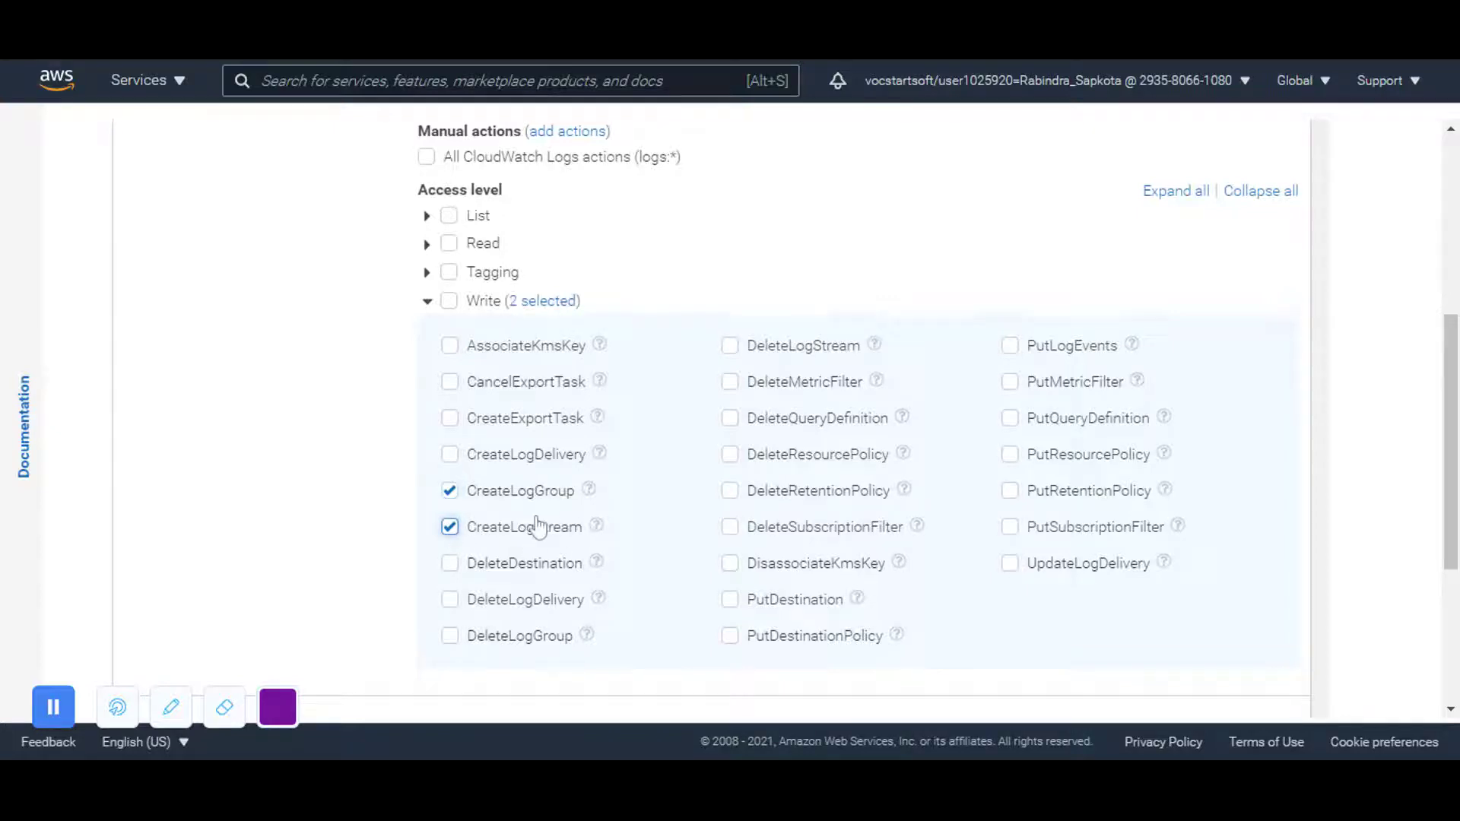
pyautogui.click(1009, 350)
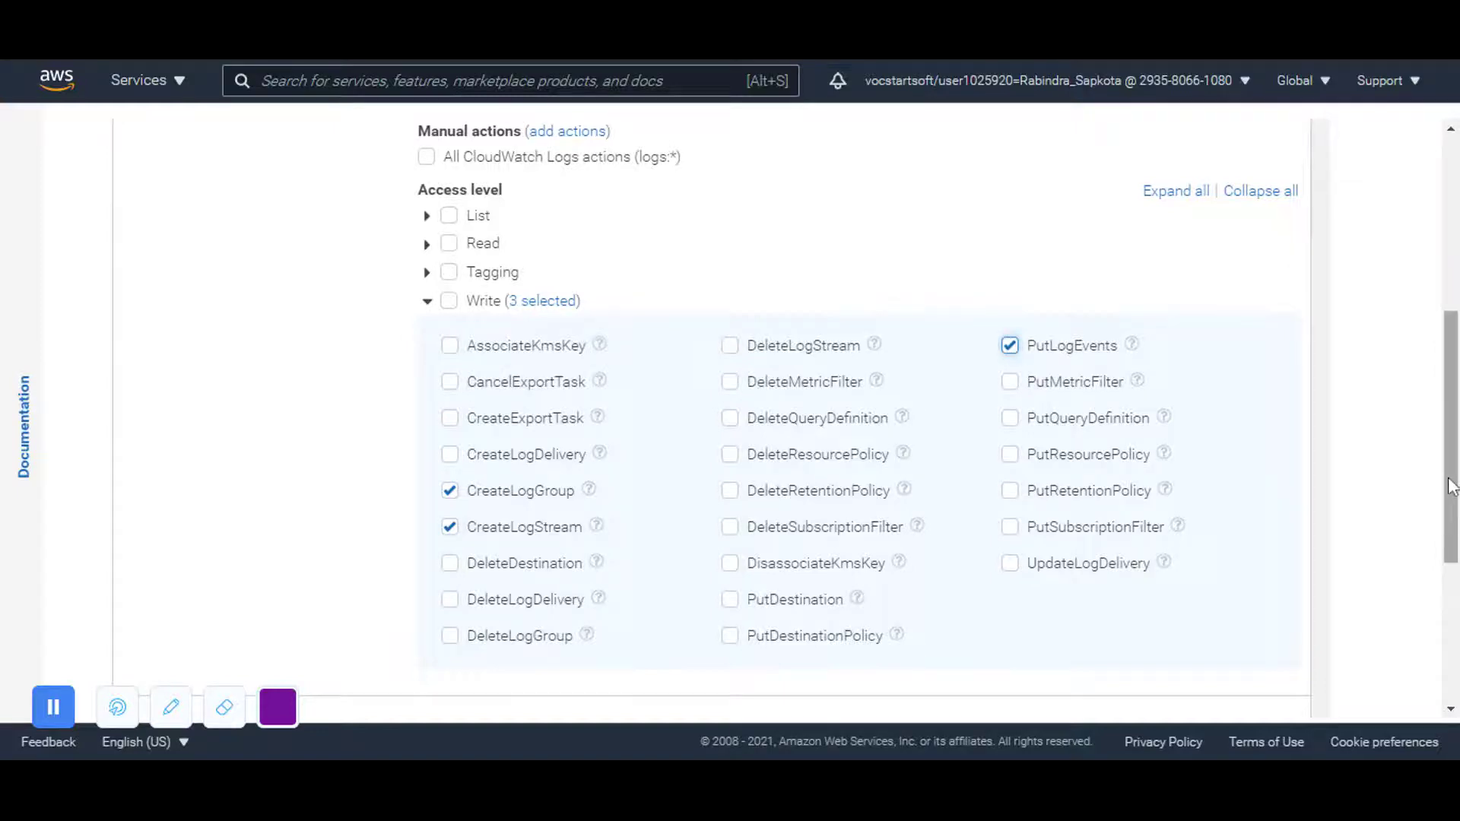
pyautogui.moveTo(1451, 487); pyautogui.dragTo(1434, 408)
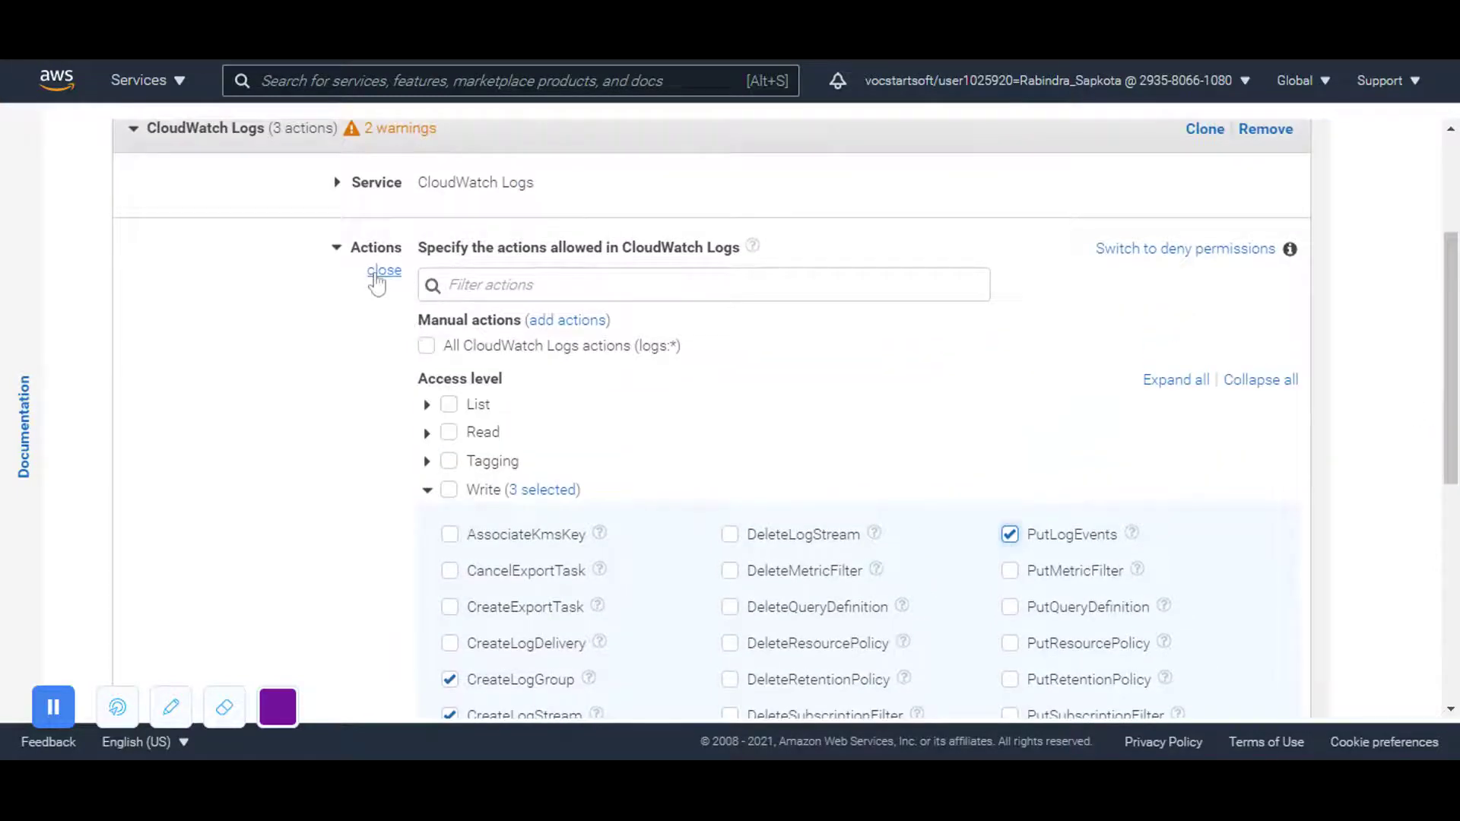
pyautogui.click(376, 274)
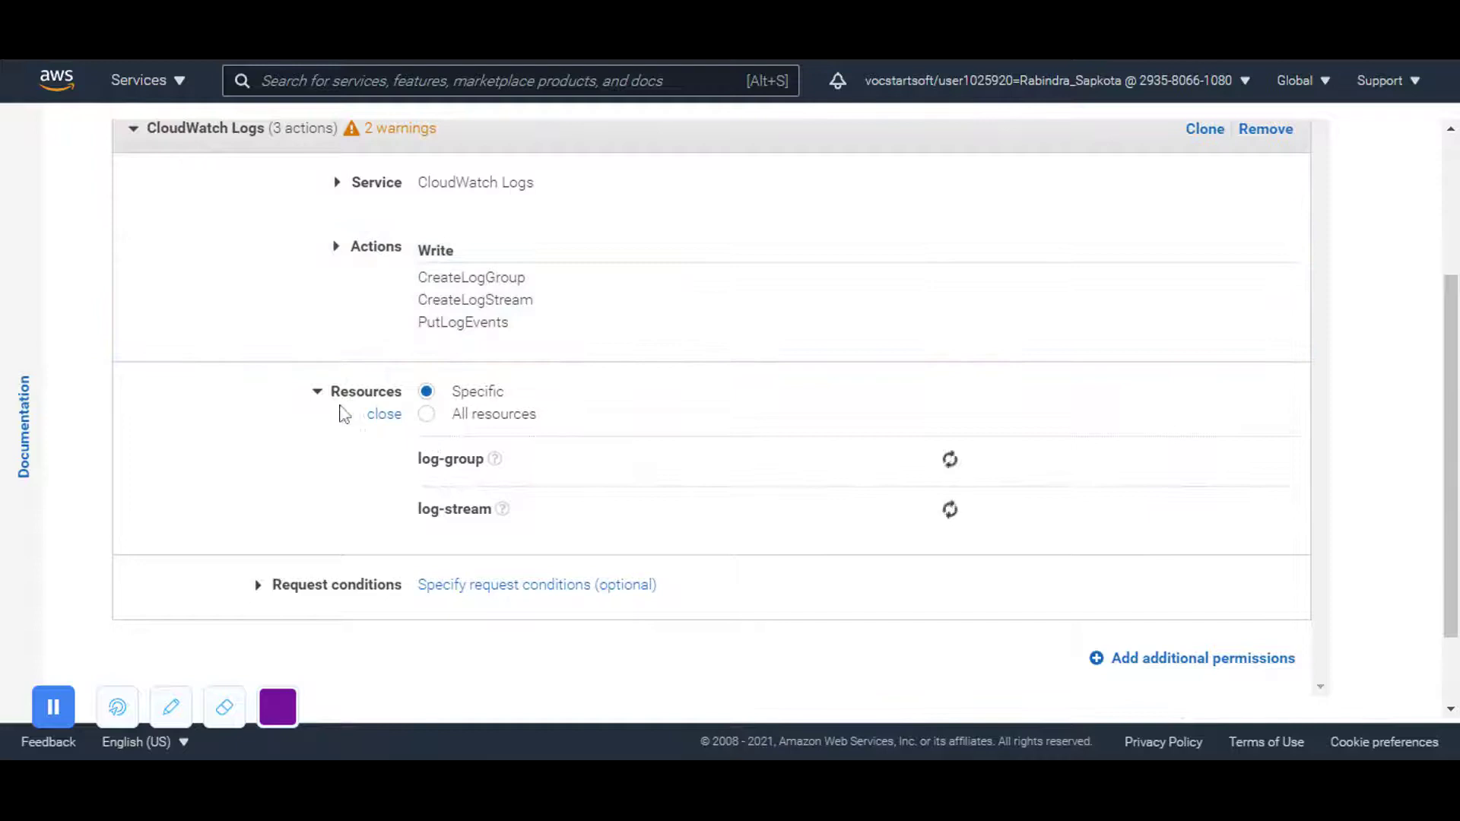
pyautogui.click(426, 415)
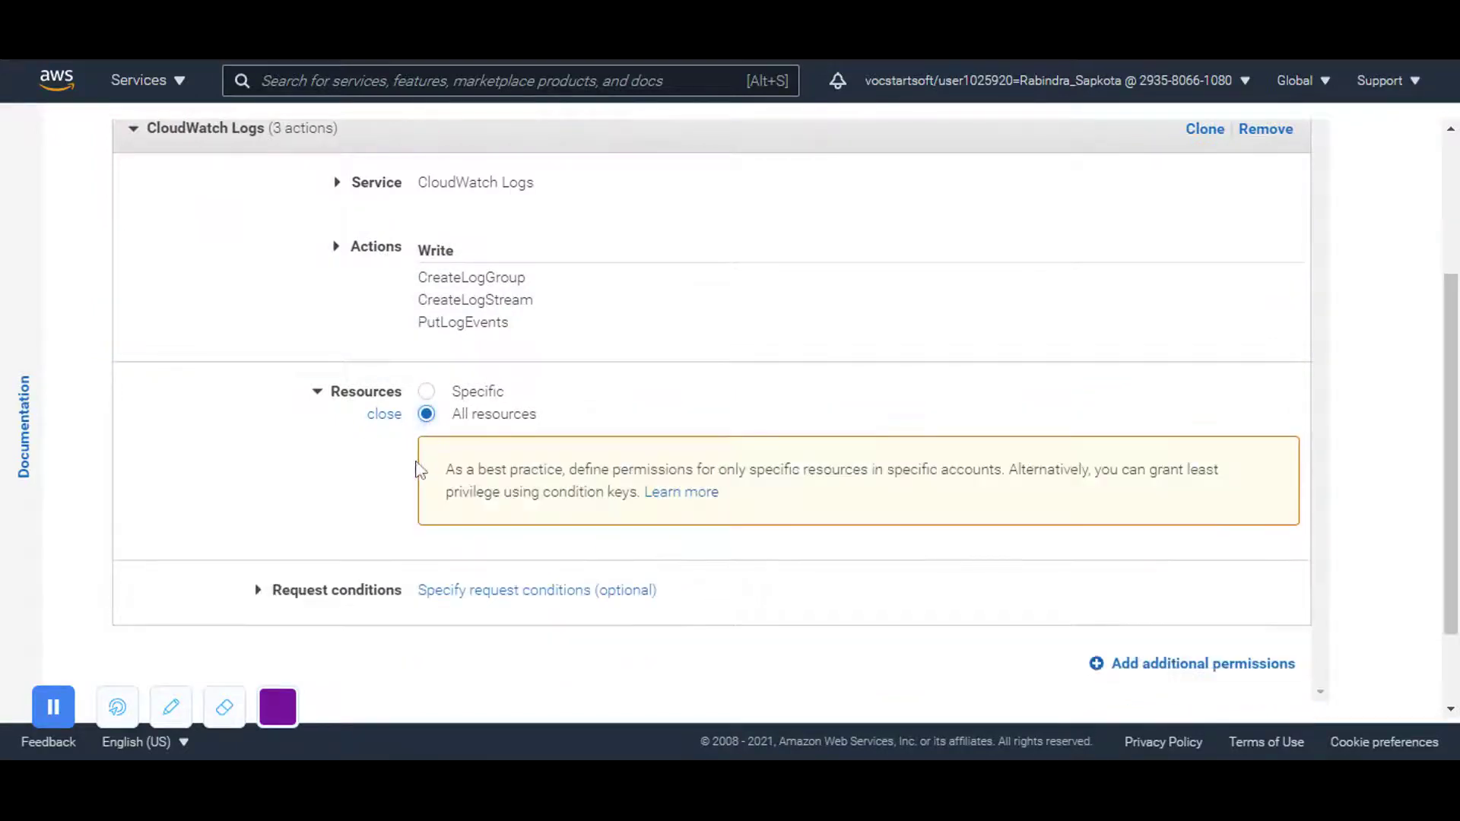
# Add an additional permissions block to the policy and choose EC2 as its service.
pyautogui.click(1128, 665)
pyautogui.scroll(-1, 1128, 675)
pyautogui.scroll(-3, 1451, 555)
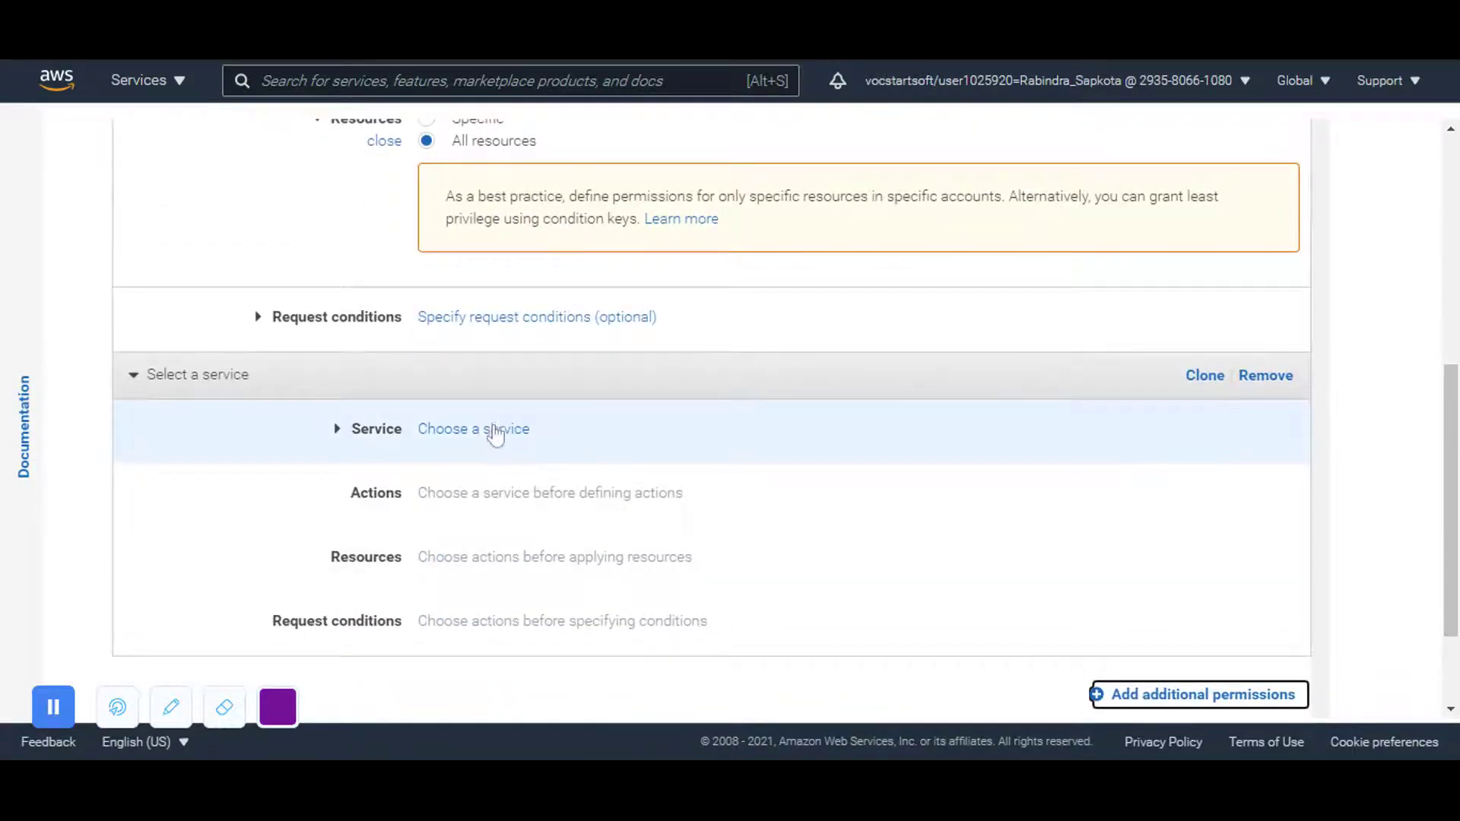
pyautogui.click(575, 422)
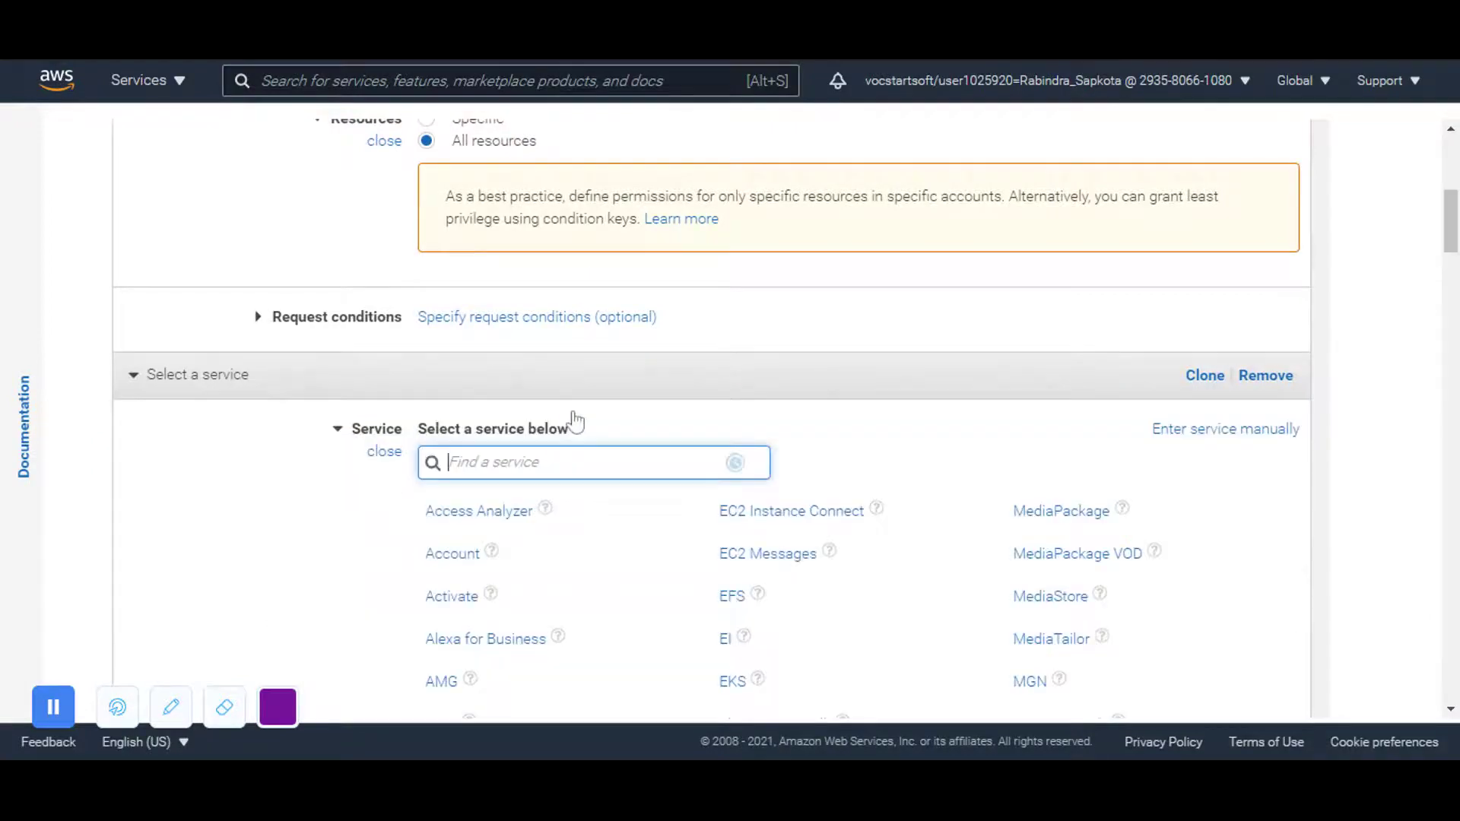
pyautogui.write('ec2')
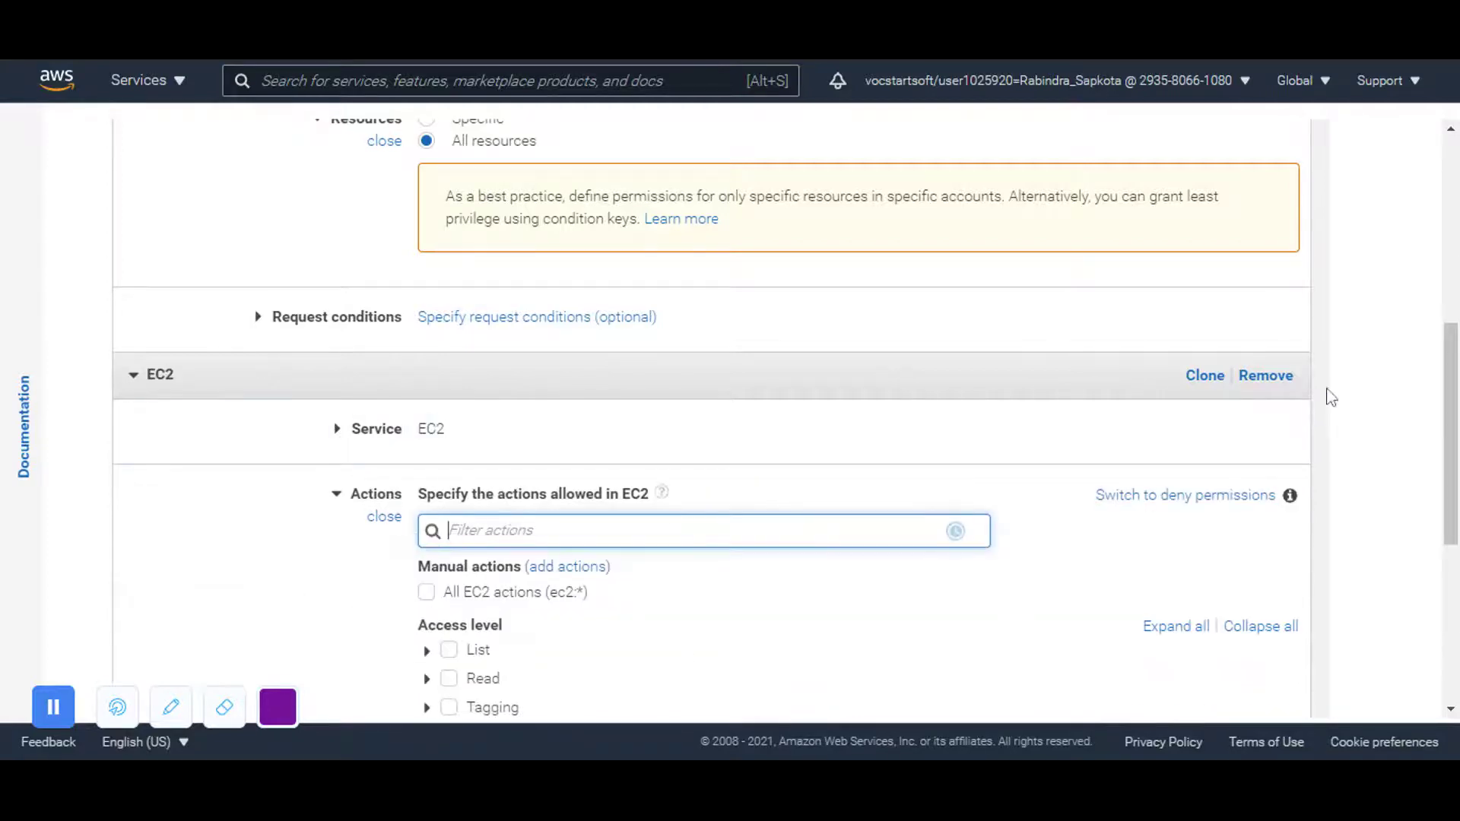
# Add the manual EC2 actions Stop* and Start*, and apply them to all resources.
pyautogui.scroll(-2, 1016, 600)
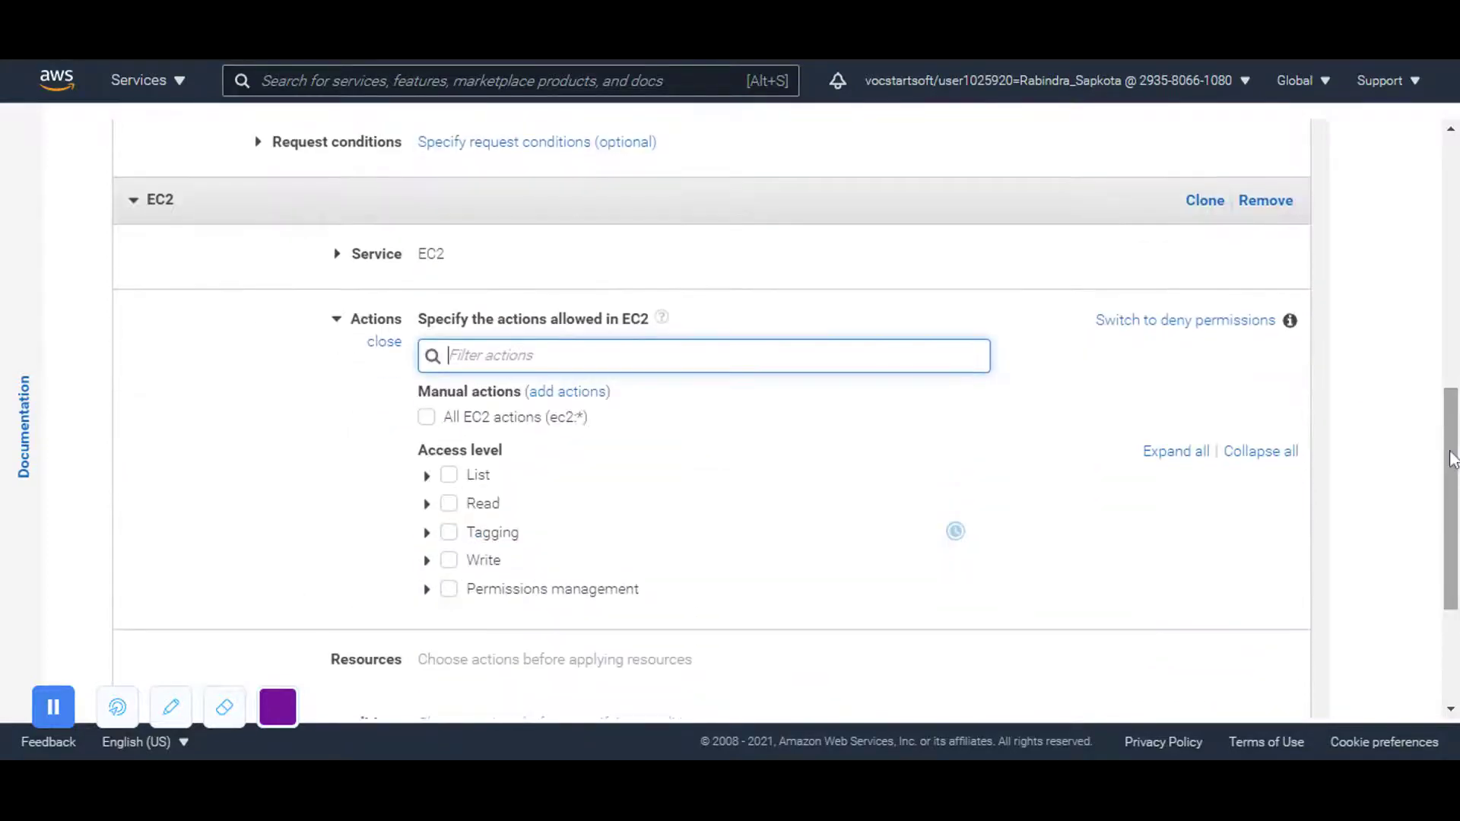
pyautogui.click(567, 397)
pyautogui.write('Stop*')
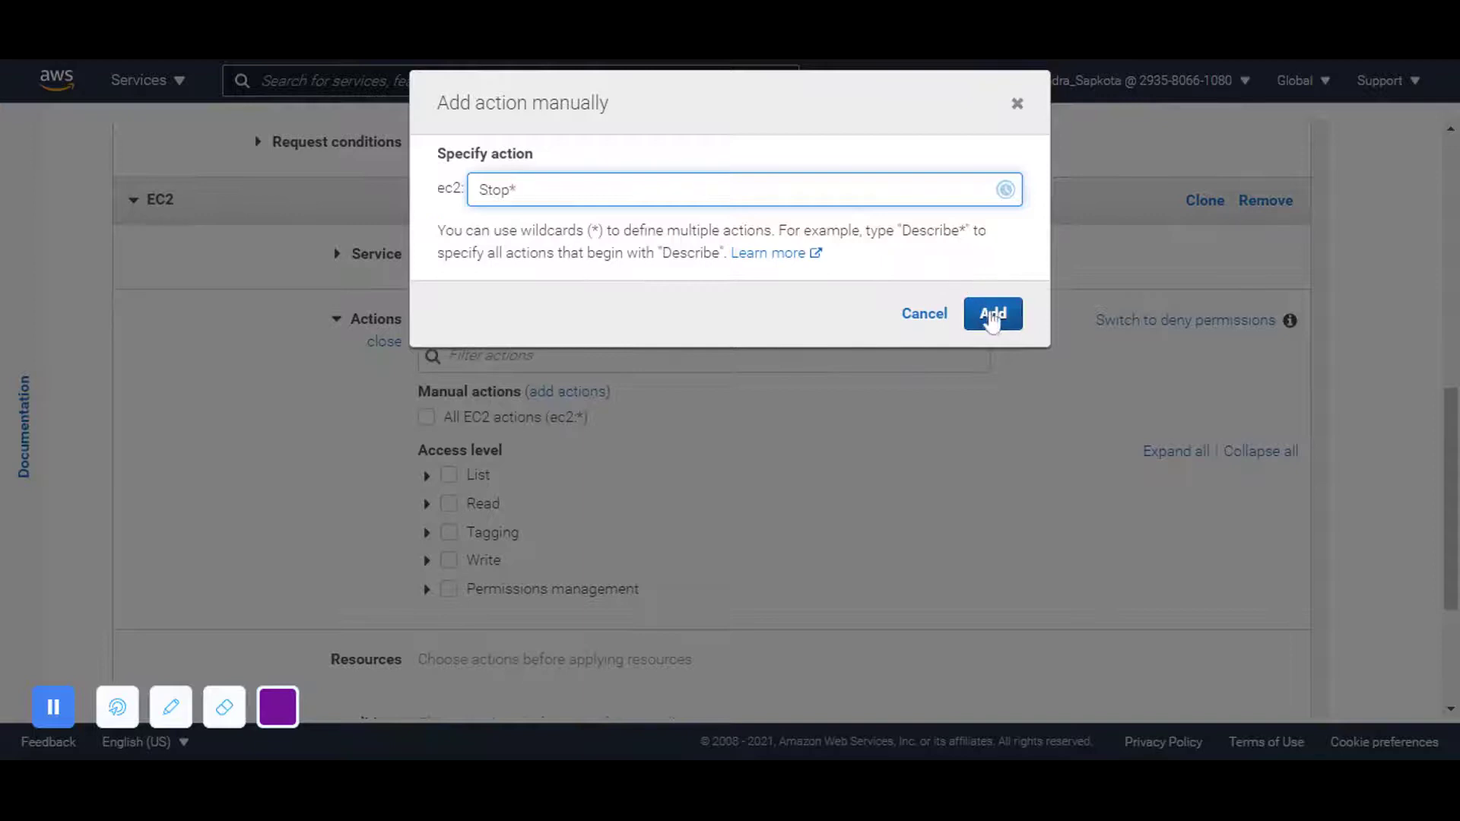
pyautogui.click(993, 318)
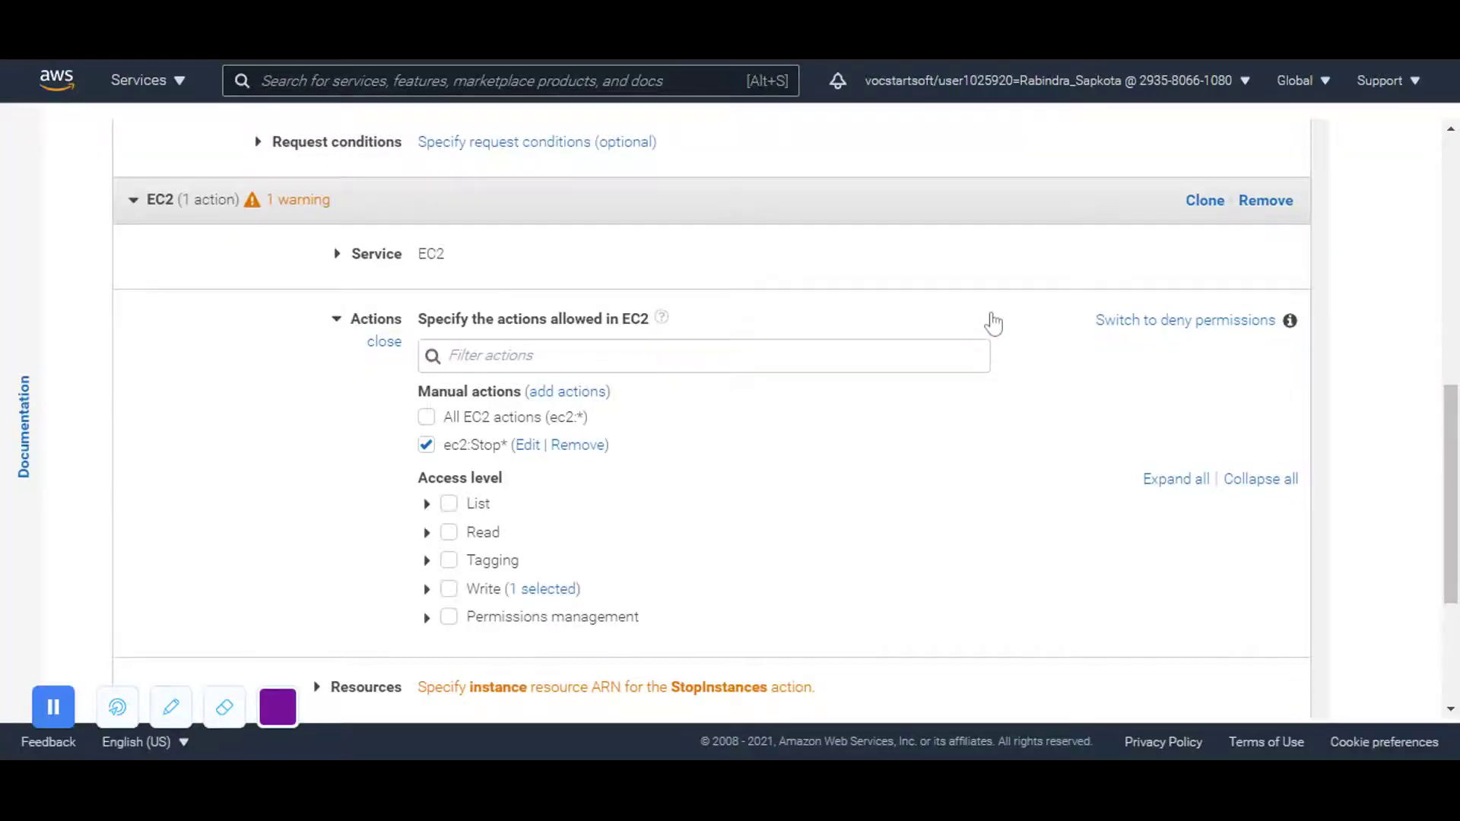
pyautogui.click(570, 392)
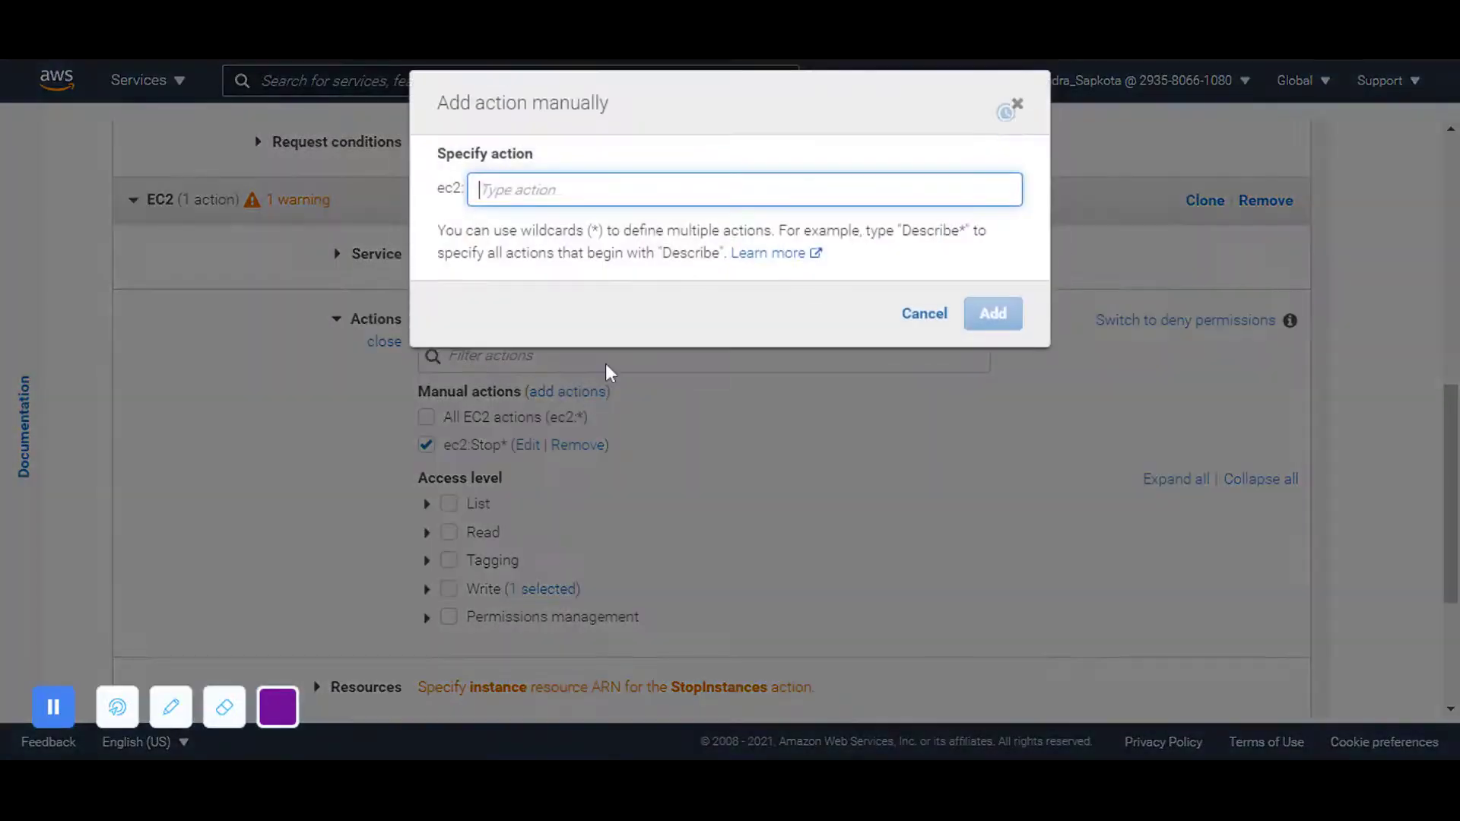
pyautogui.write('Start*')
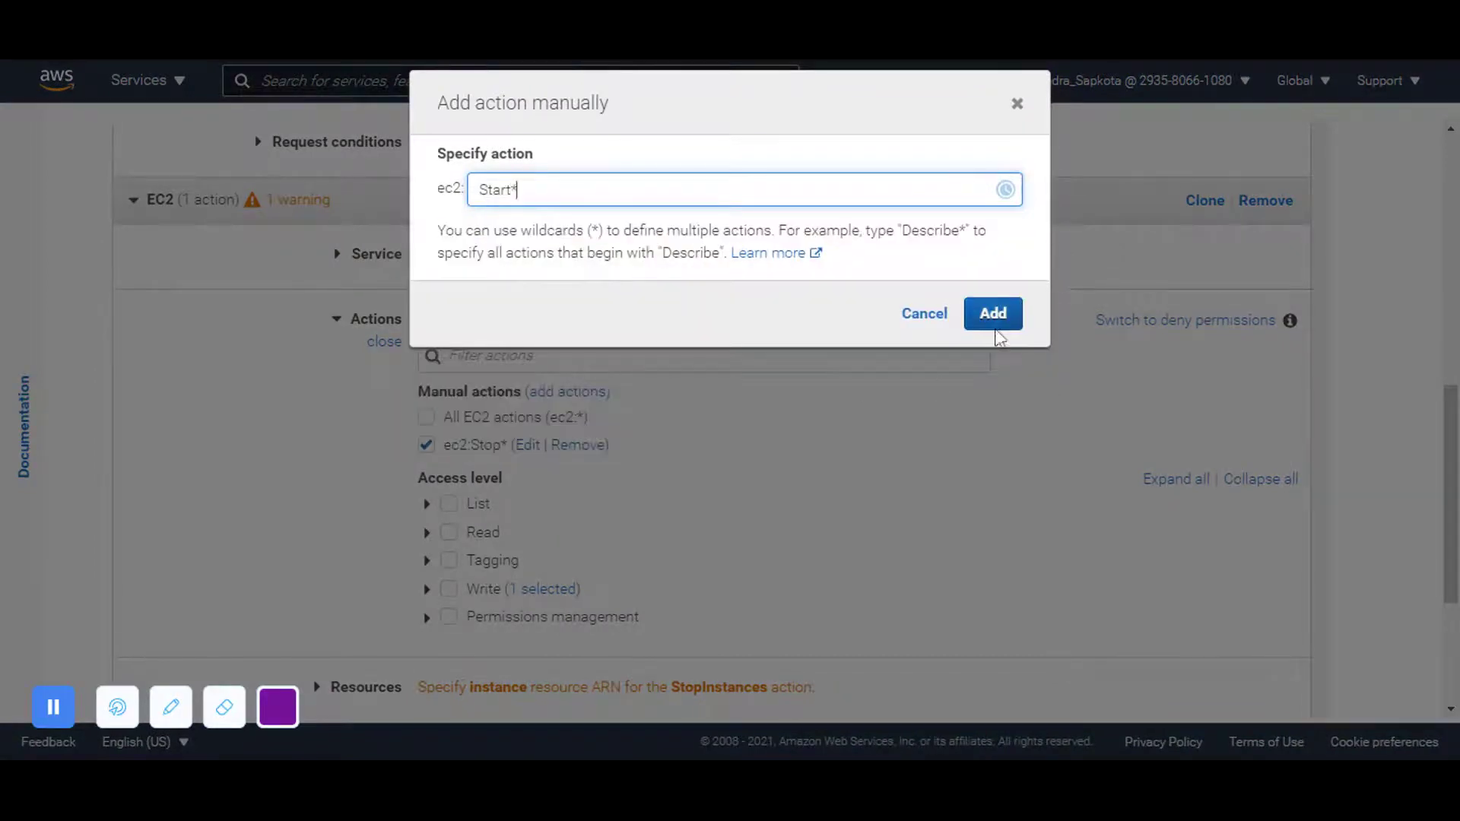
pyautogui.click(994, 315)
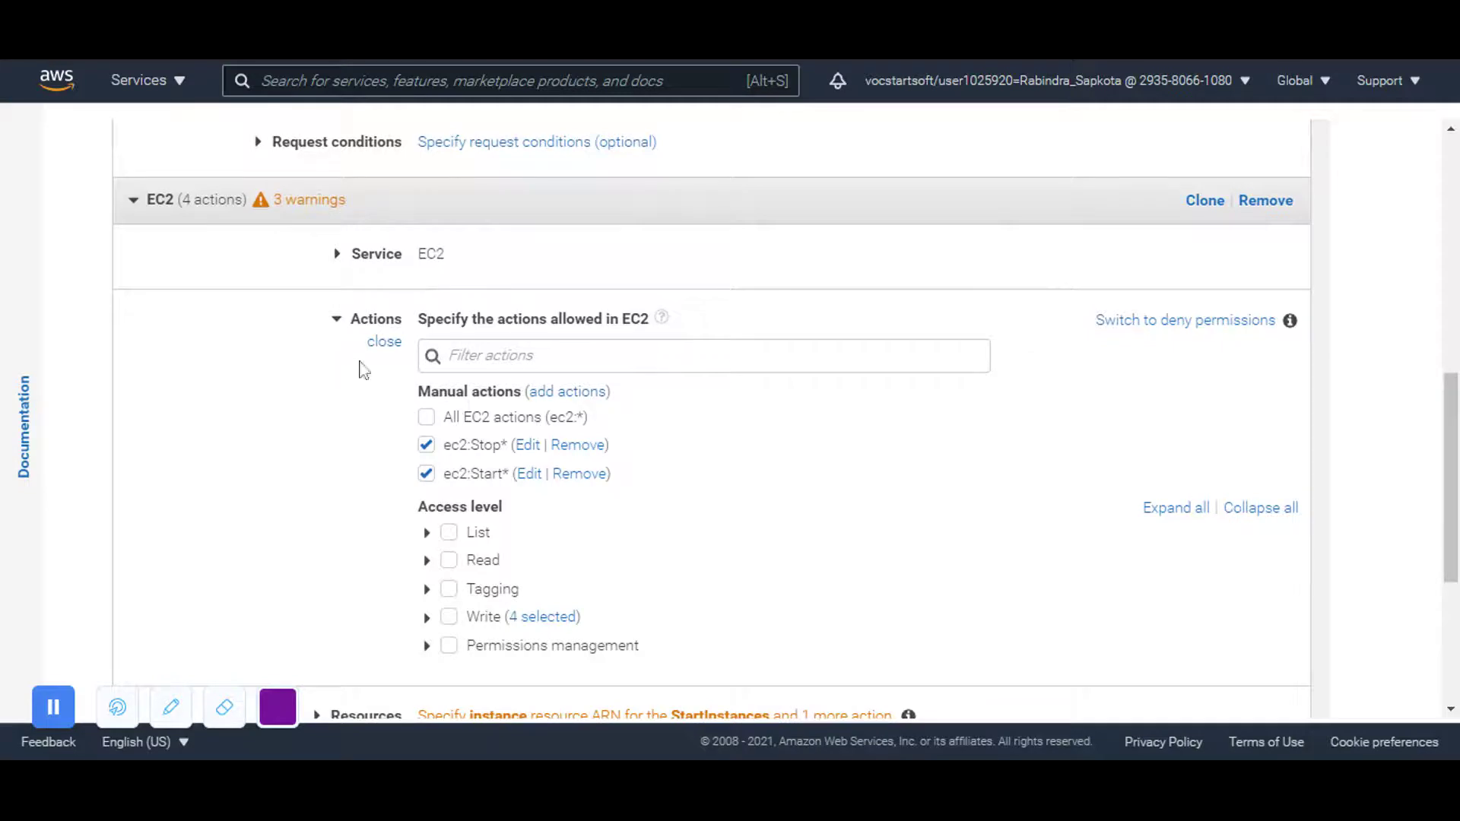
pyautogui.click(384, 343)
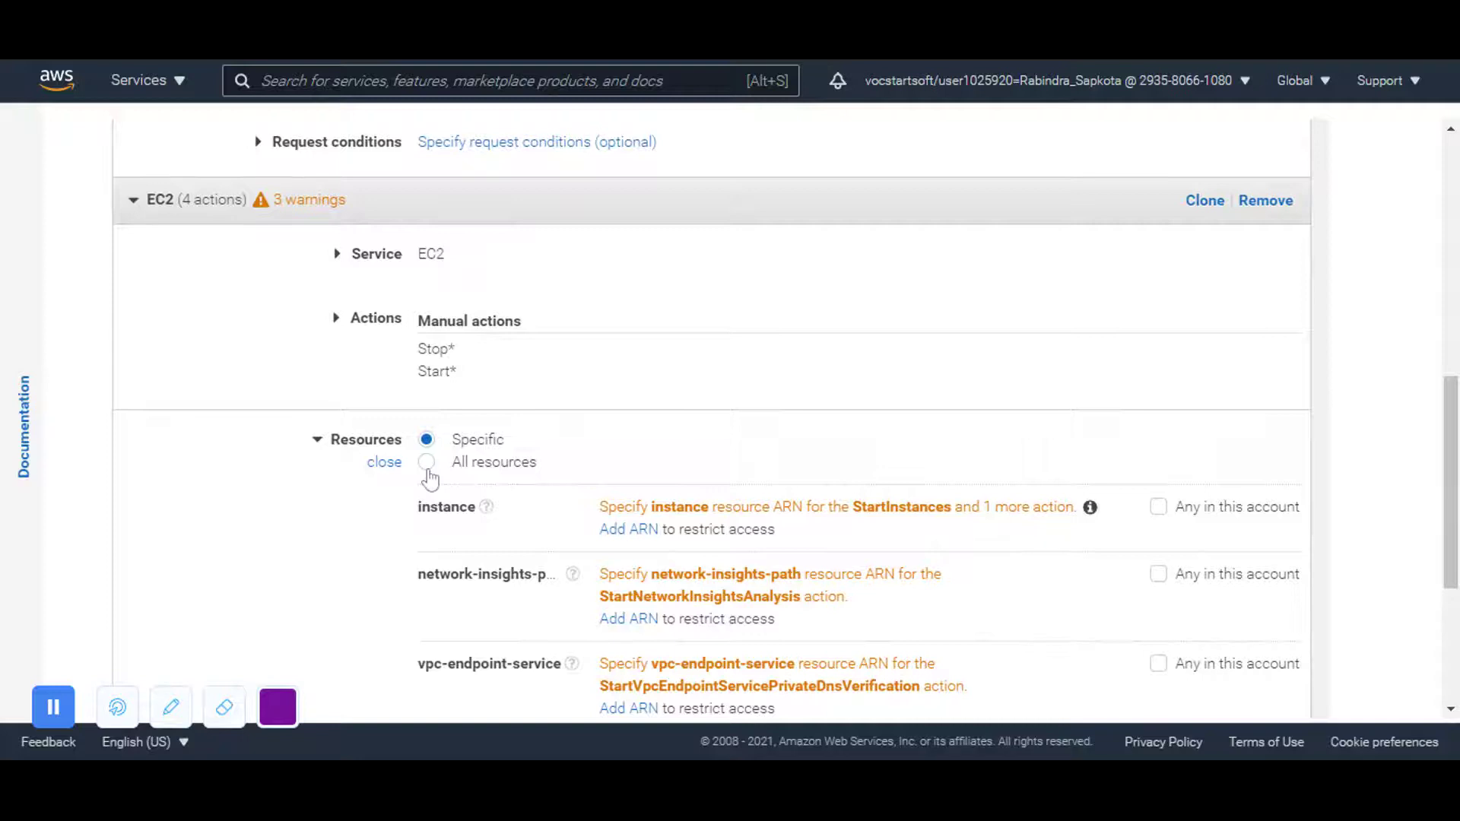
pyautogui.click(427, 466)
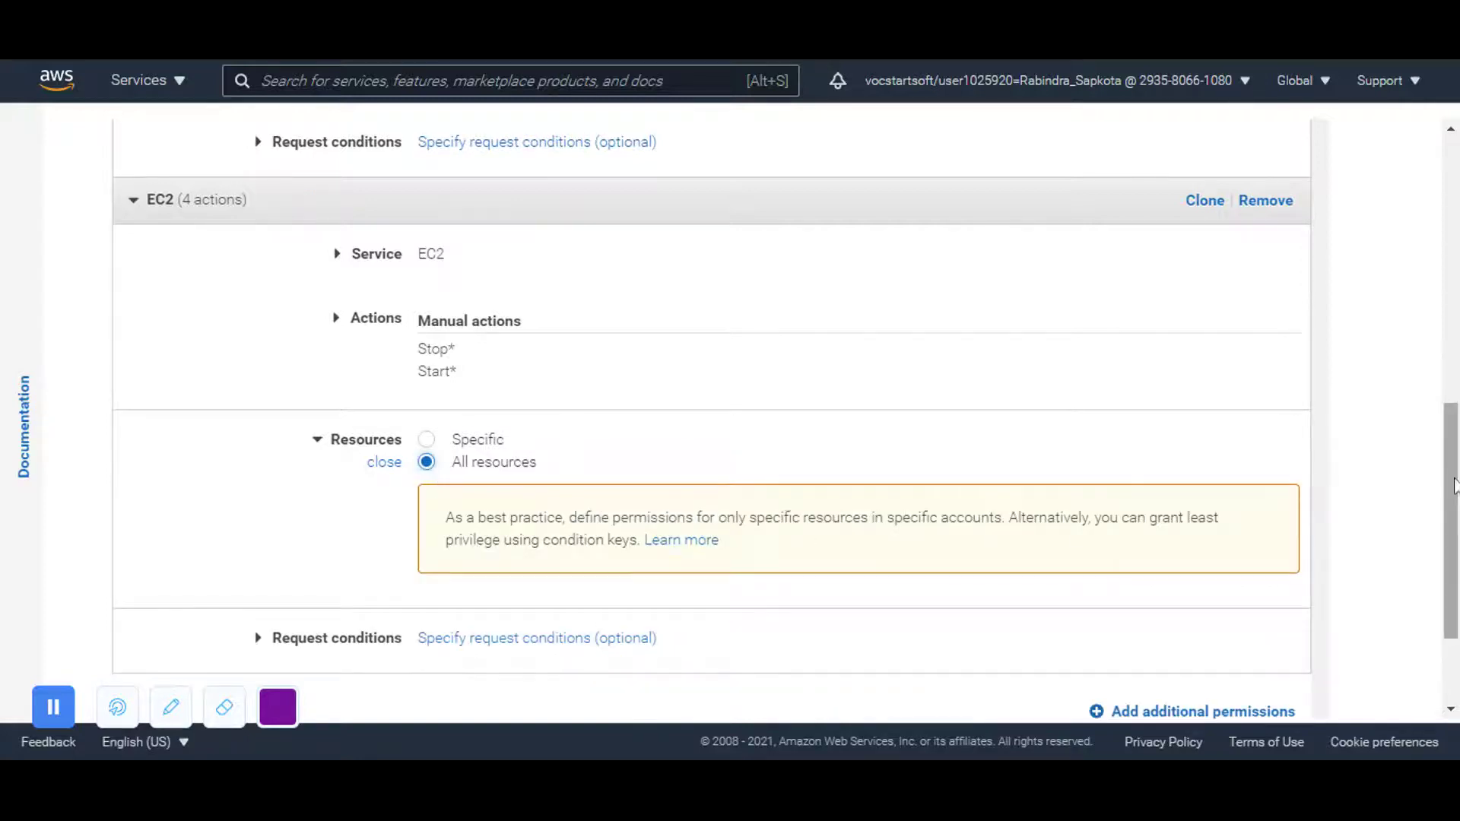
# Continue without adding tags, name the policy AllowStopEC2, and create it.
pyautogui.scroll(-2, 1453, 485)
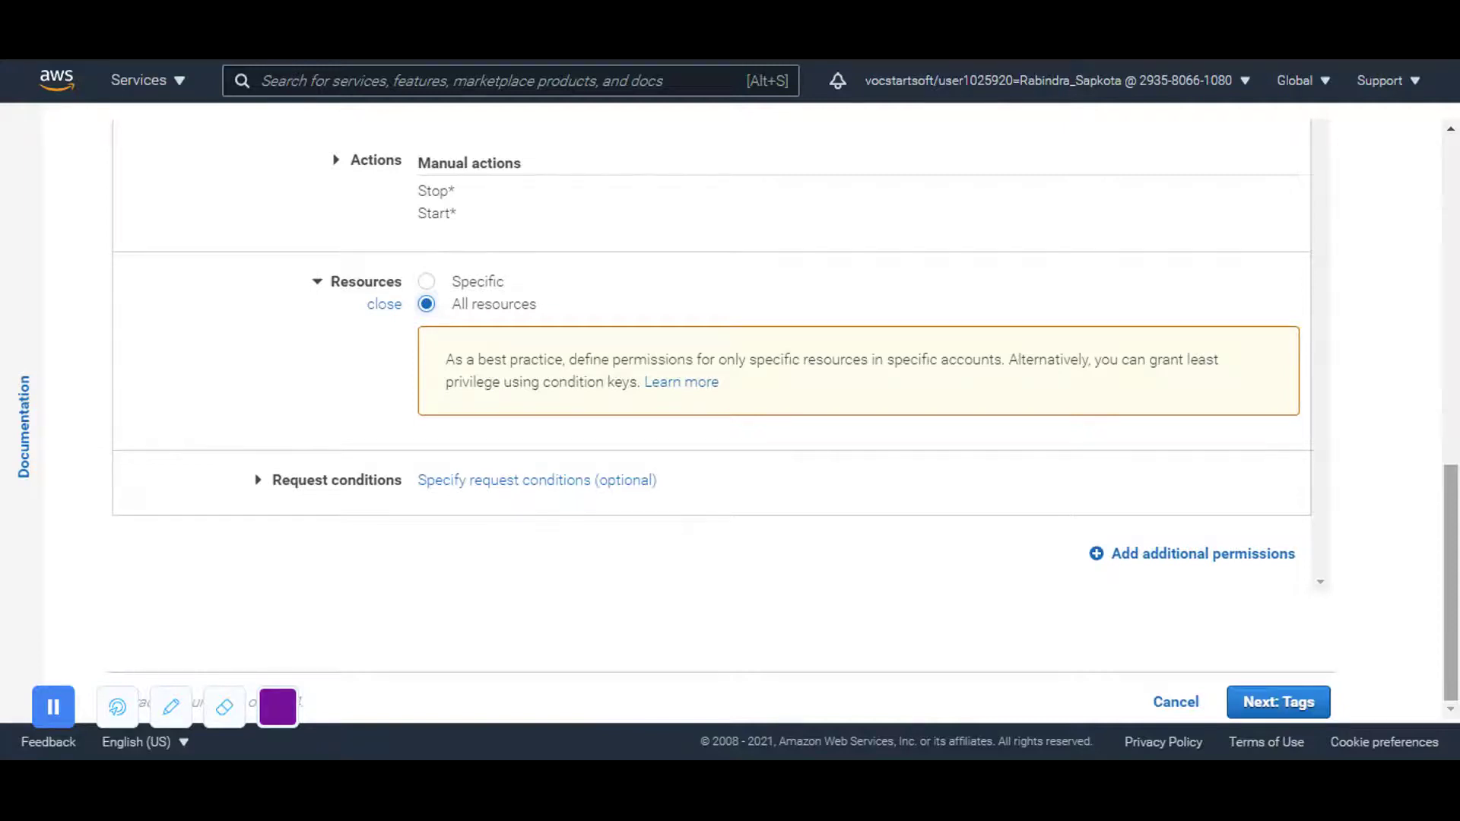
pyautogui.click(1254, 706)
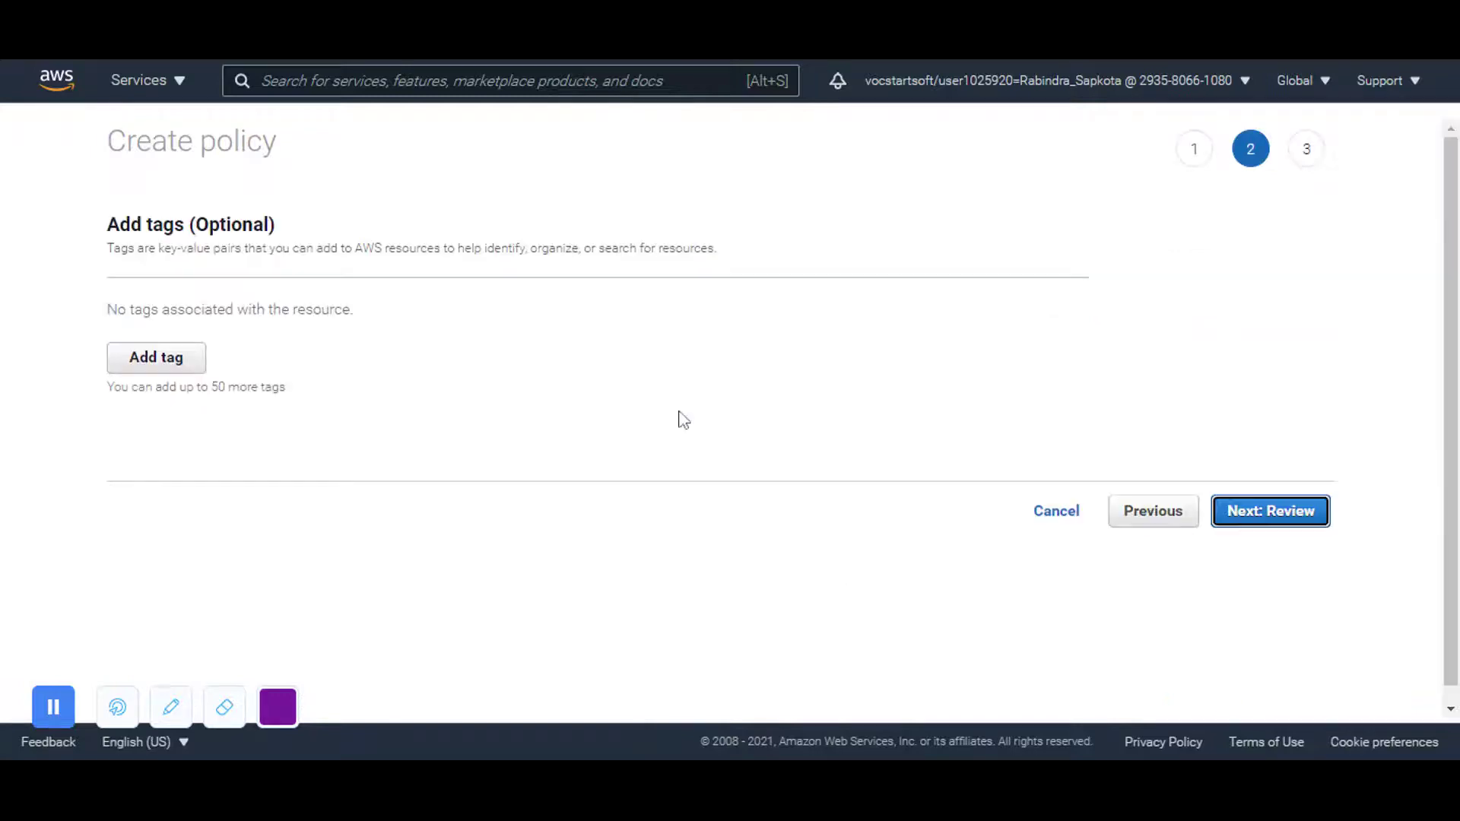
pyautogui.click(1263, 516)
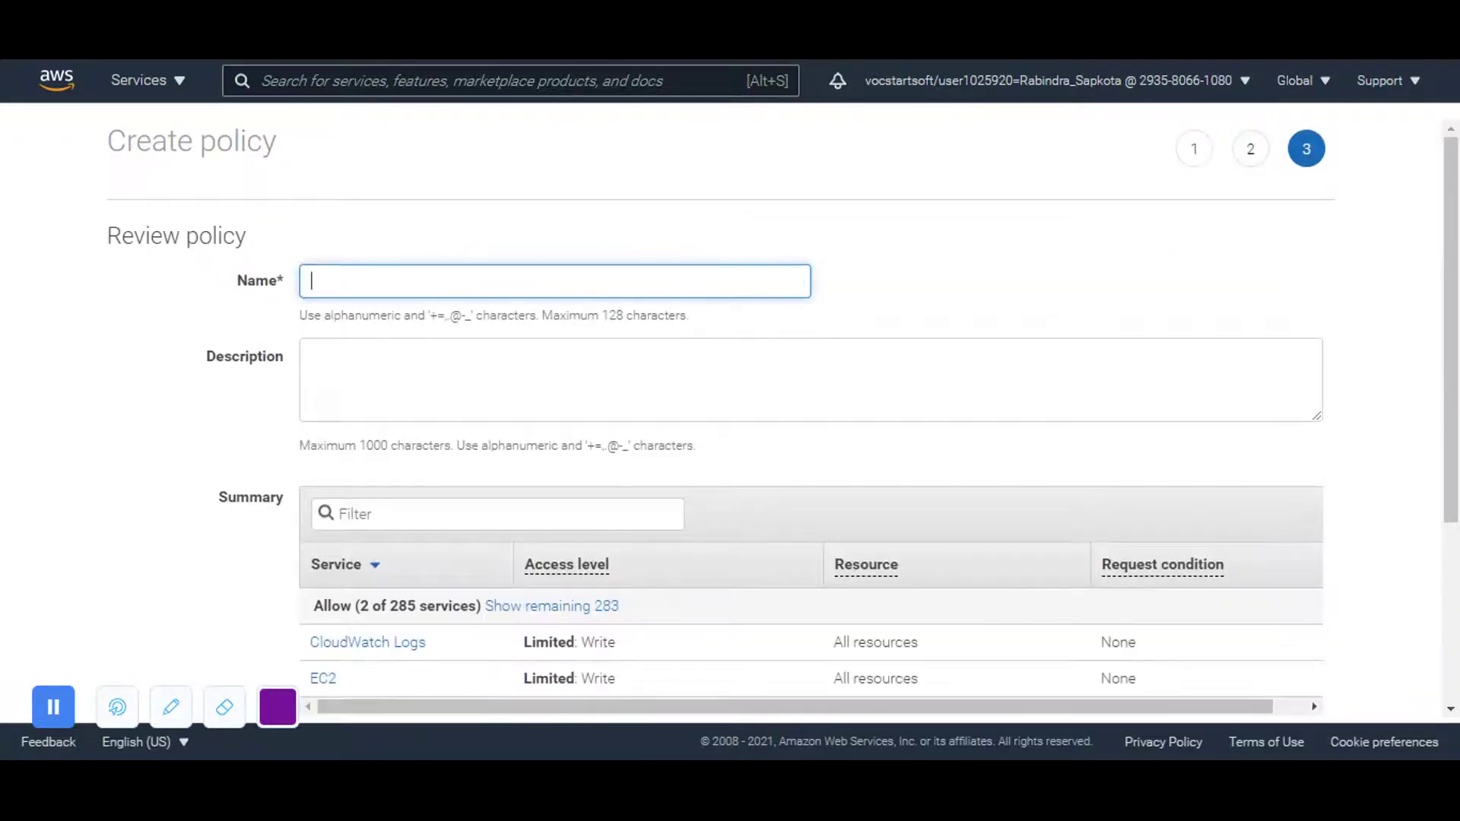
pyautogui.write('Ak')
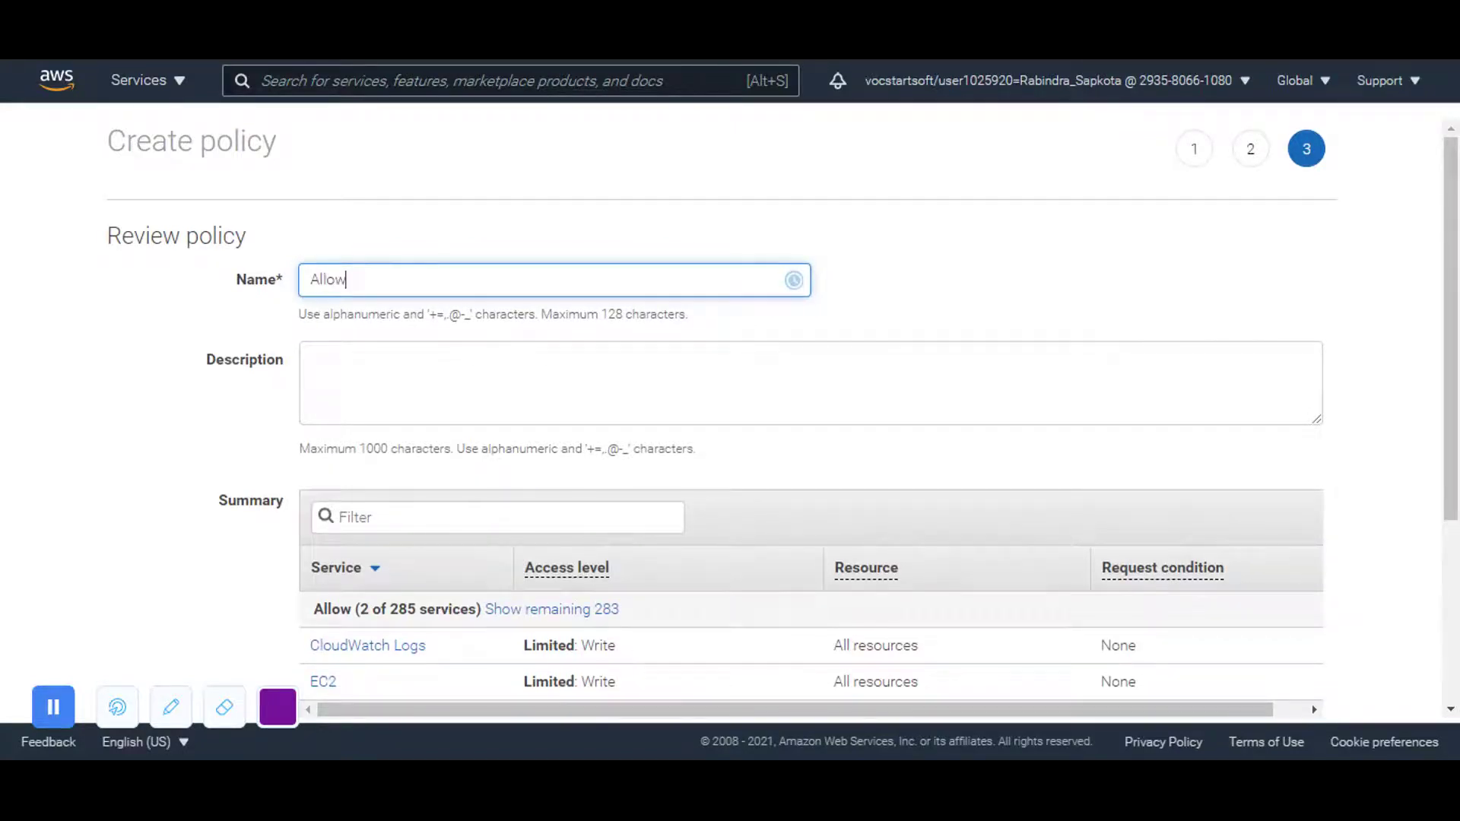
pyautogui.write('lowStopEC2')
pyautogui.moveTo(1454, 342); pyautogui.dragTo(1452, 498)
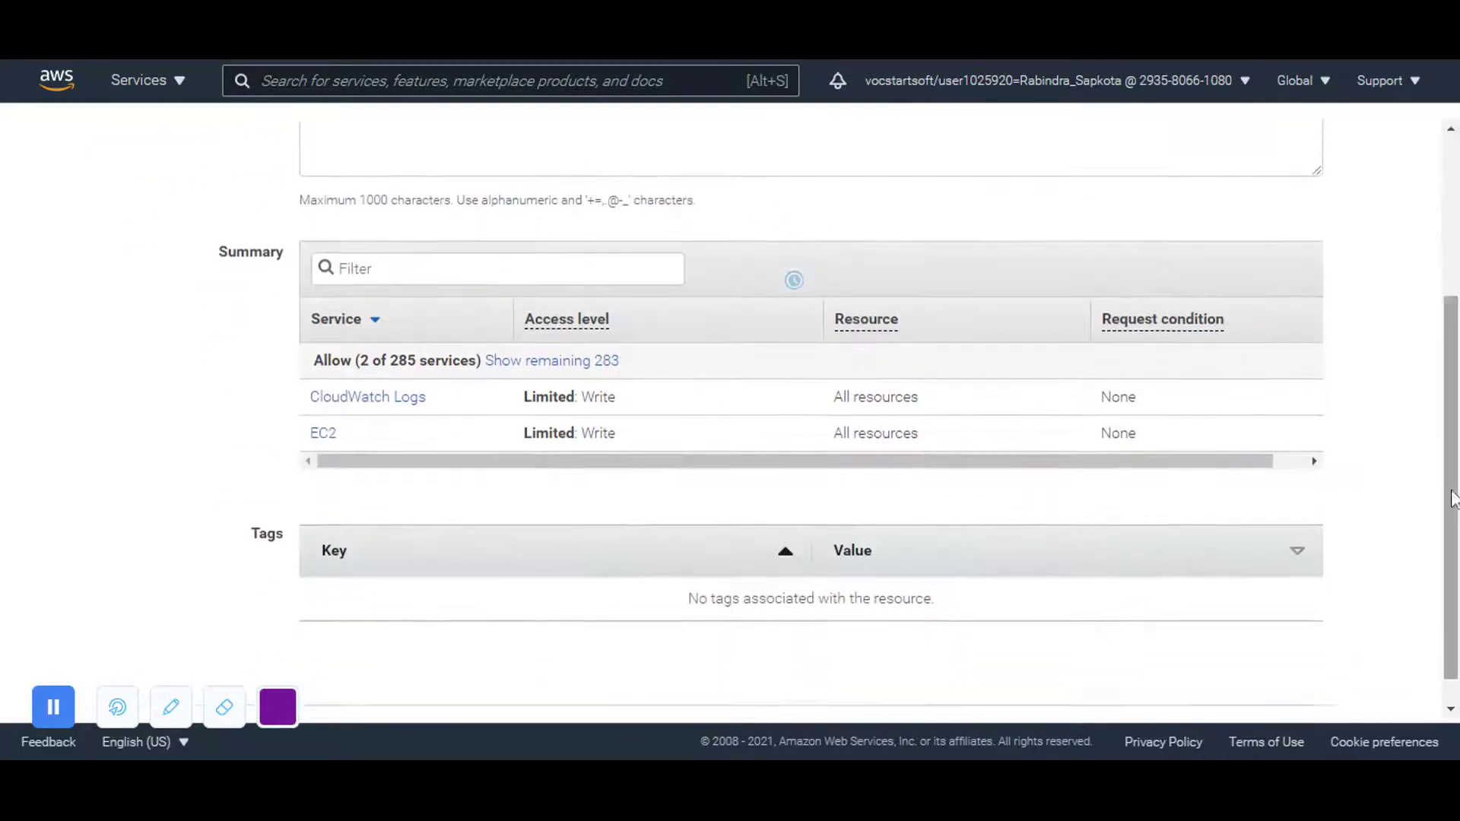
pyautogui.scroll(-1, 1445, 532)
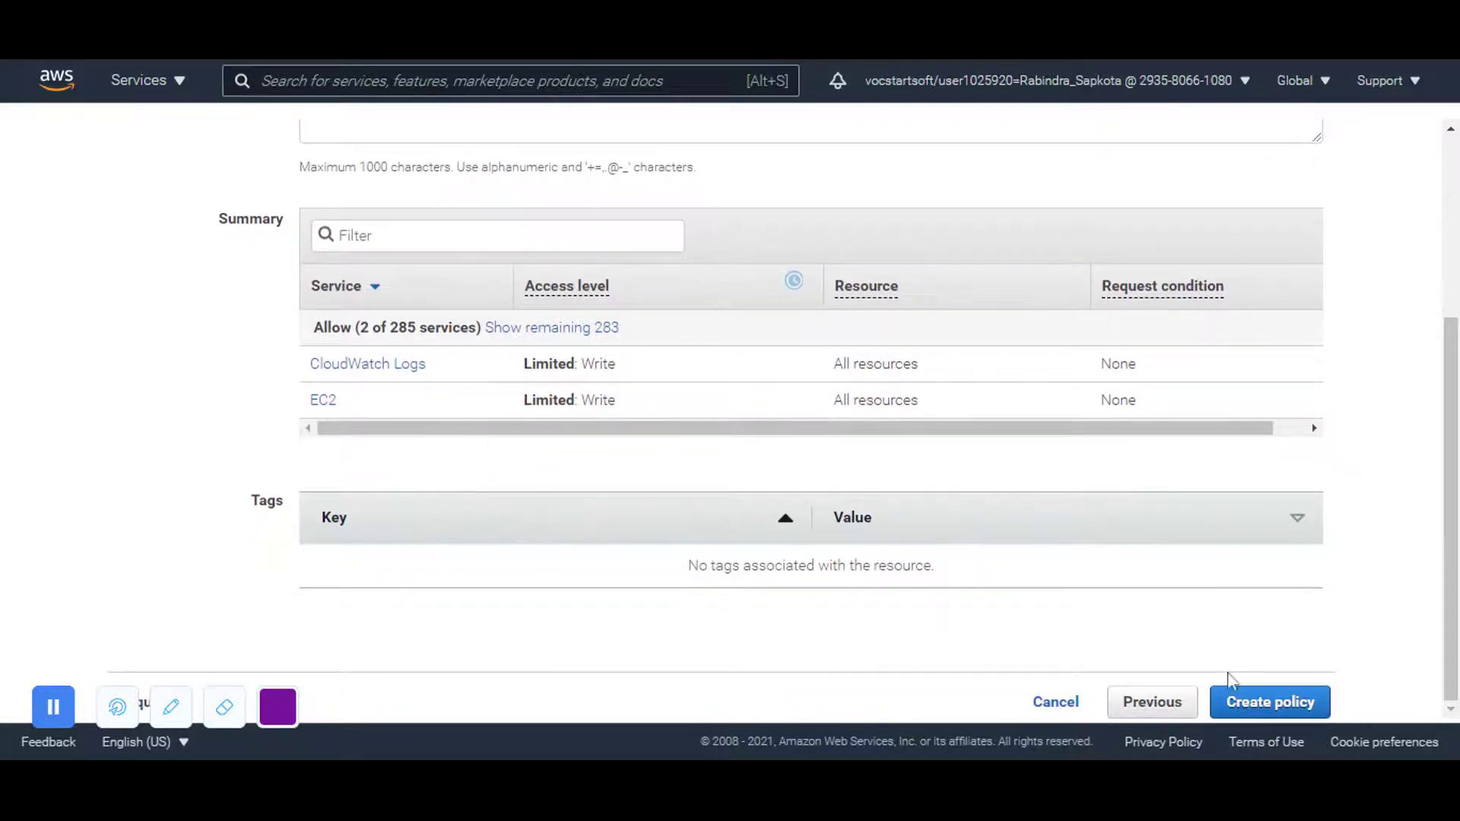
pyautogui.click(1248, 710)
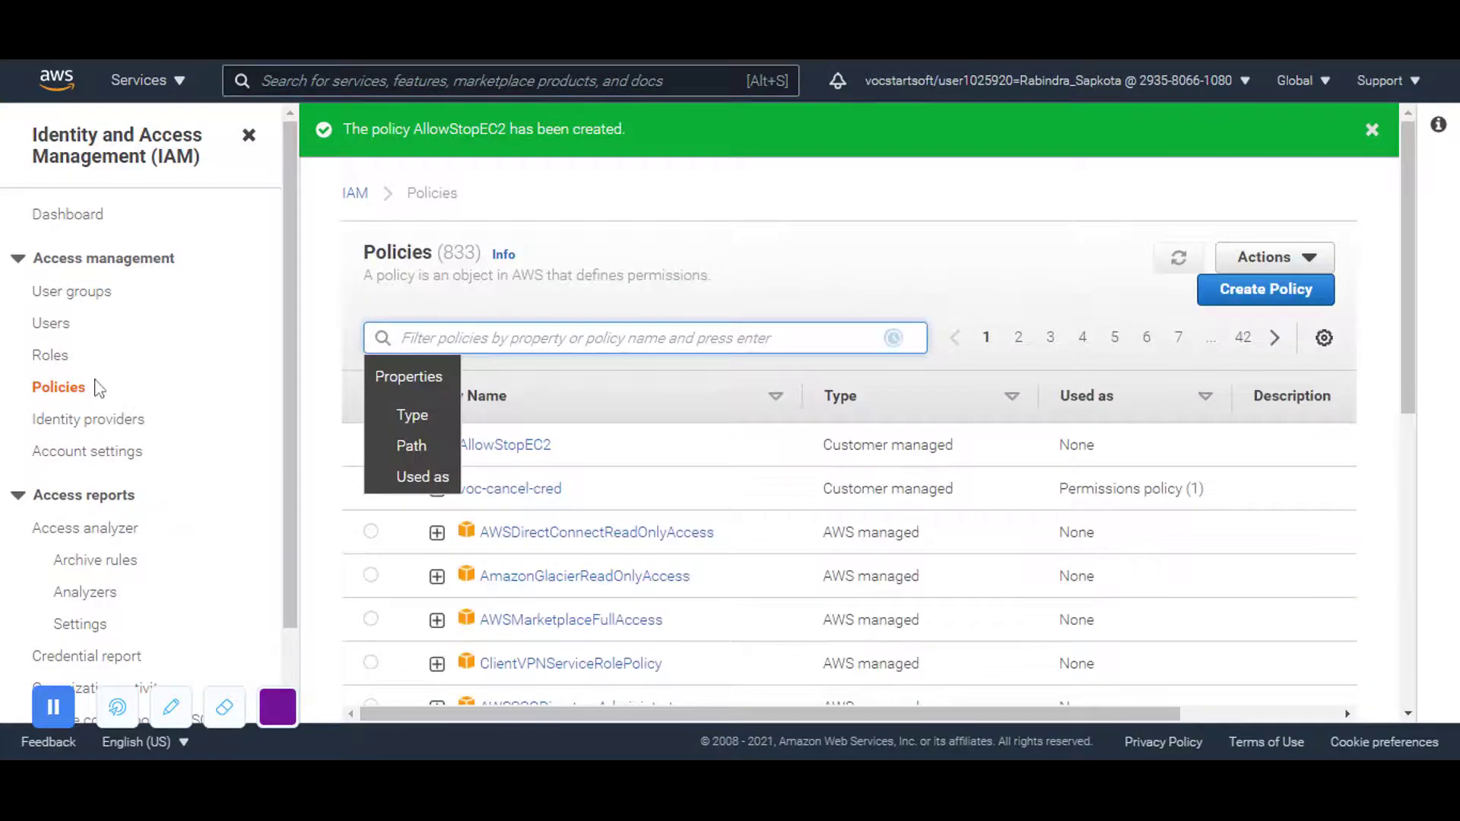
# Start creating an IAM role for an AWS service with Lambda as the use case, and proceed to its permissions.
pyautogui.click(54, 360)
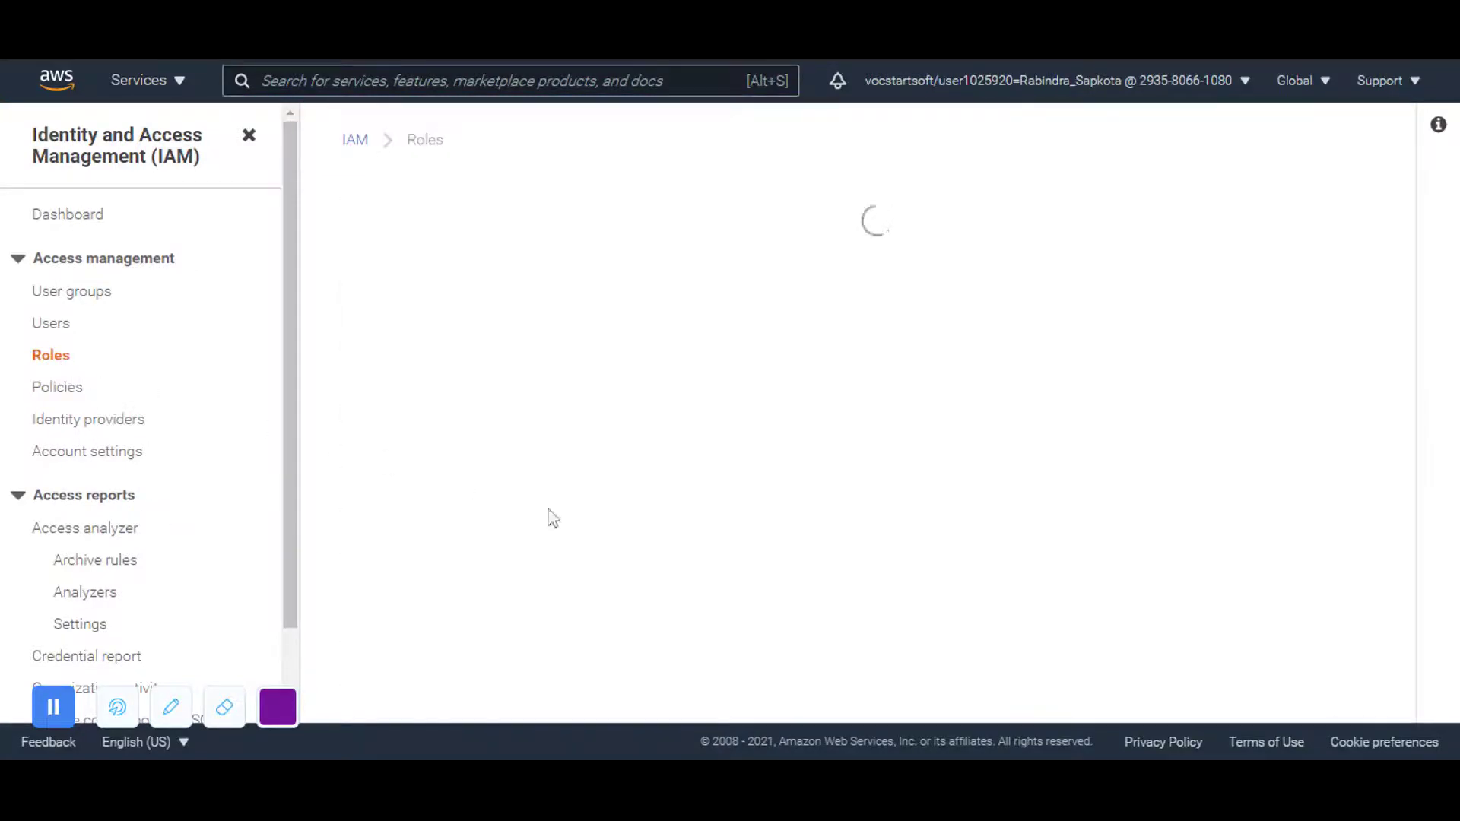
pyautogui.click(1279, 214)
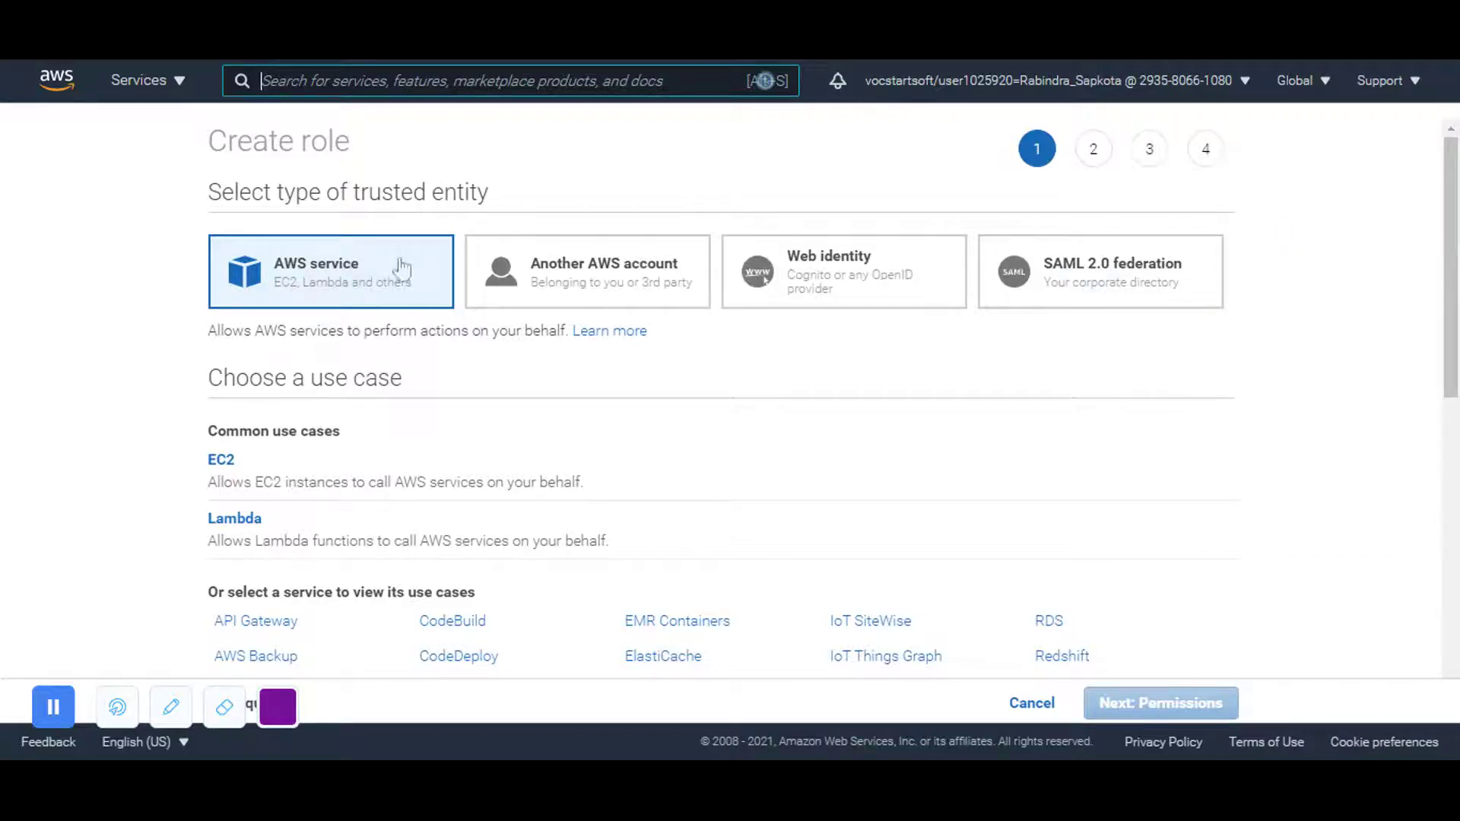
pyautogui.click(248, 532)
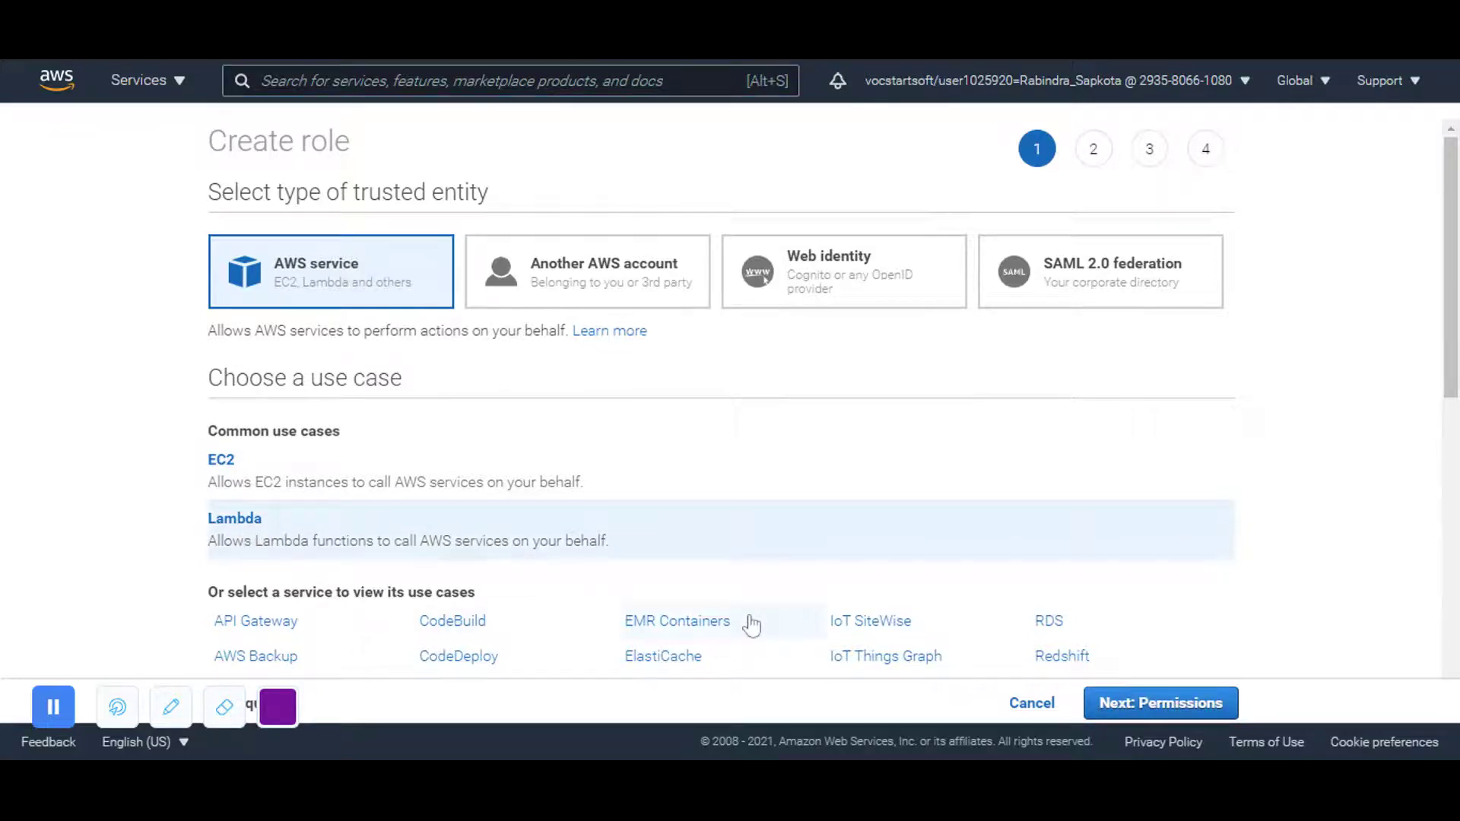
pyautogui.moveTo(1450, 331); pyautogui.dragTo(1451, 412)
pyautogui.click(1187, 695)
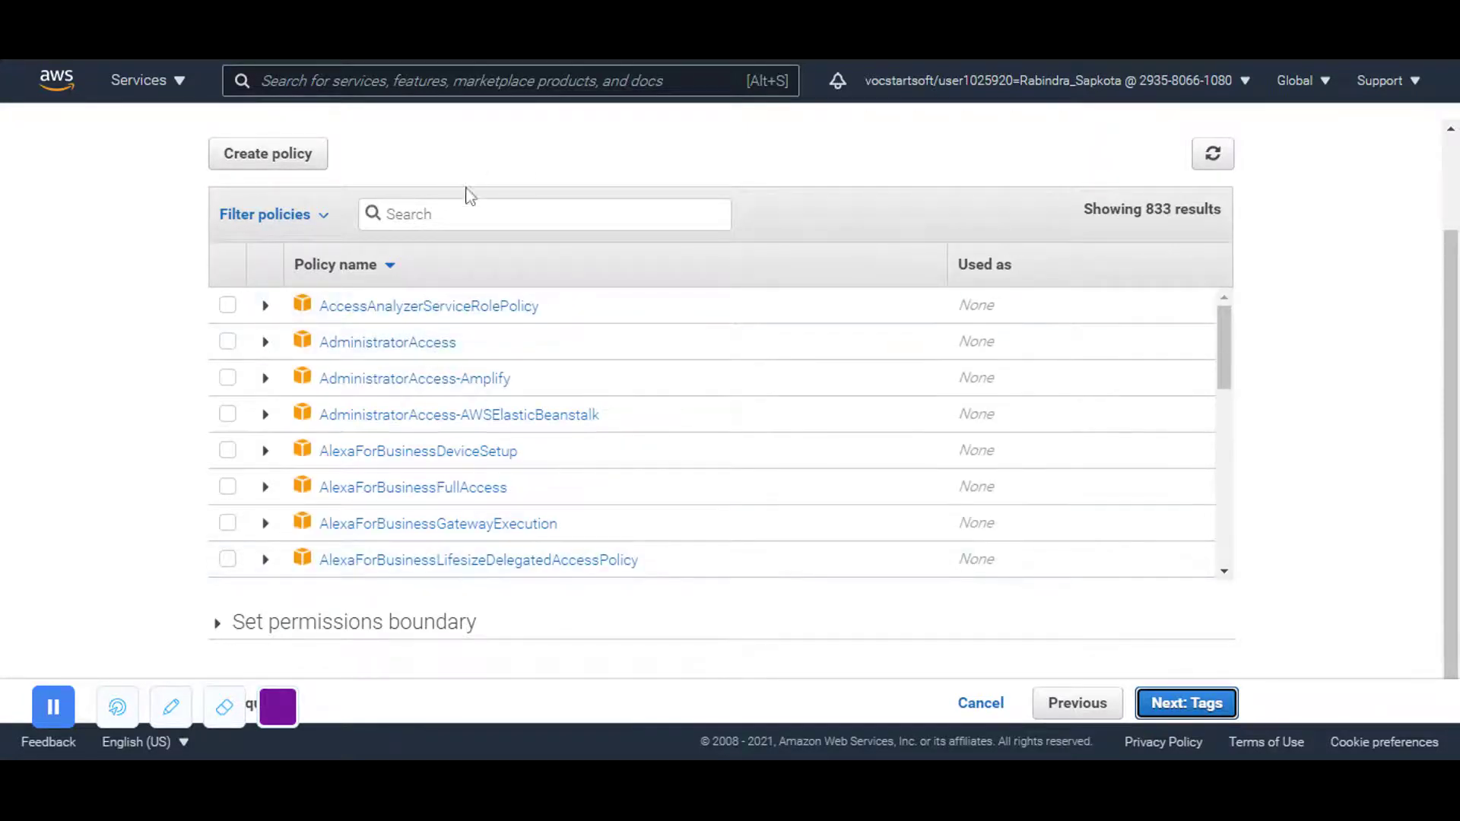
# Find and select the AllowStopEC2 and AWSLambdaBasicExecutionRole policies for the new role.
pyautogui.click(697, 215)
pyautogui.write('Allow')
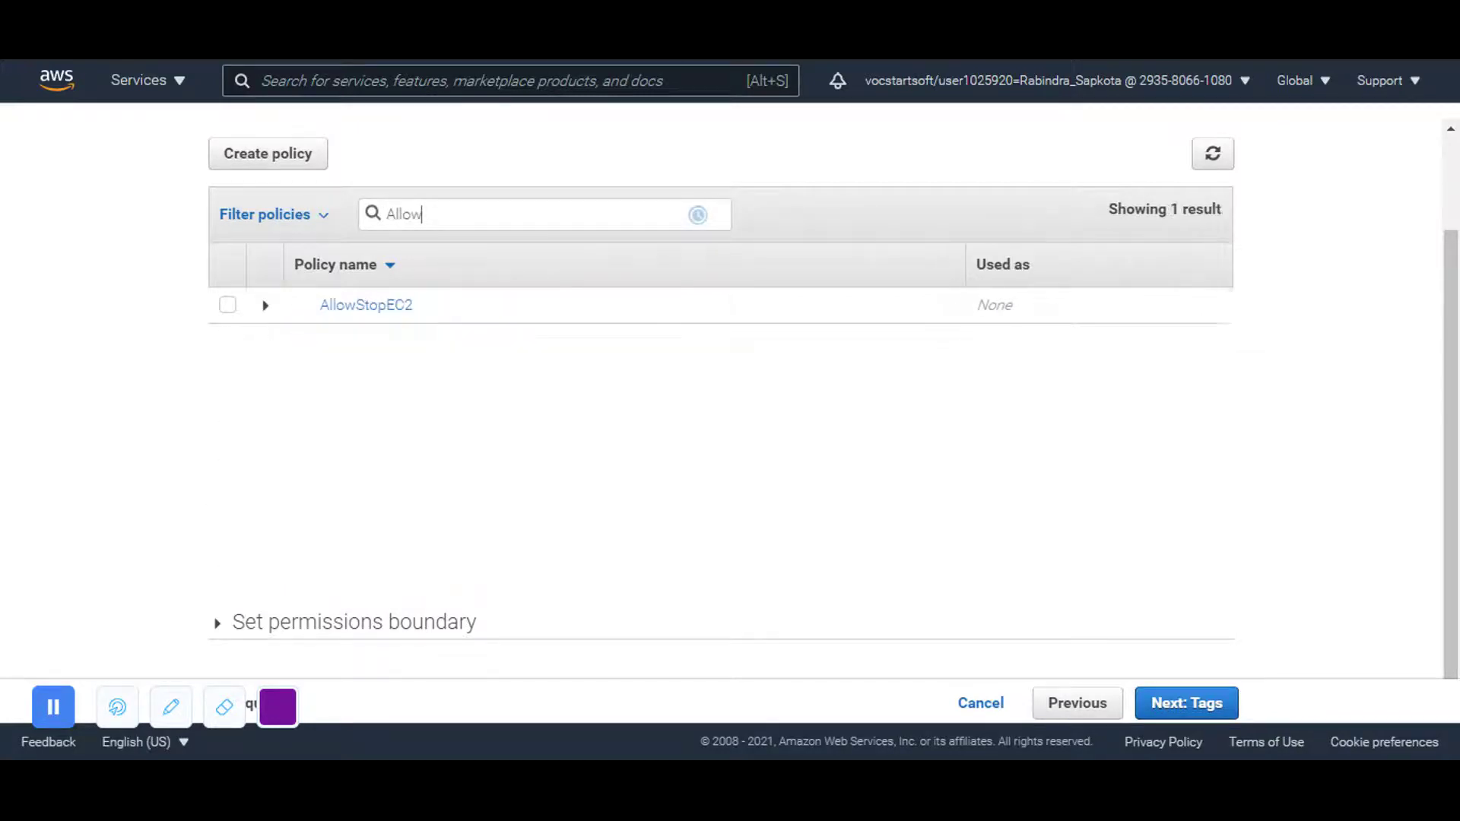
pyautogui.click(228, 305)
pyautogui.doubleClick(420, 215)
pyautogui.press('BackSpace')
pyautogui.write('AWSLambda')
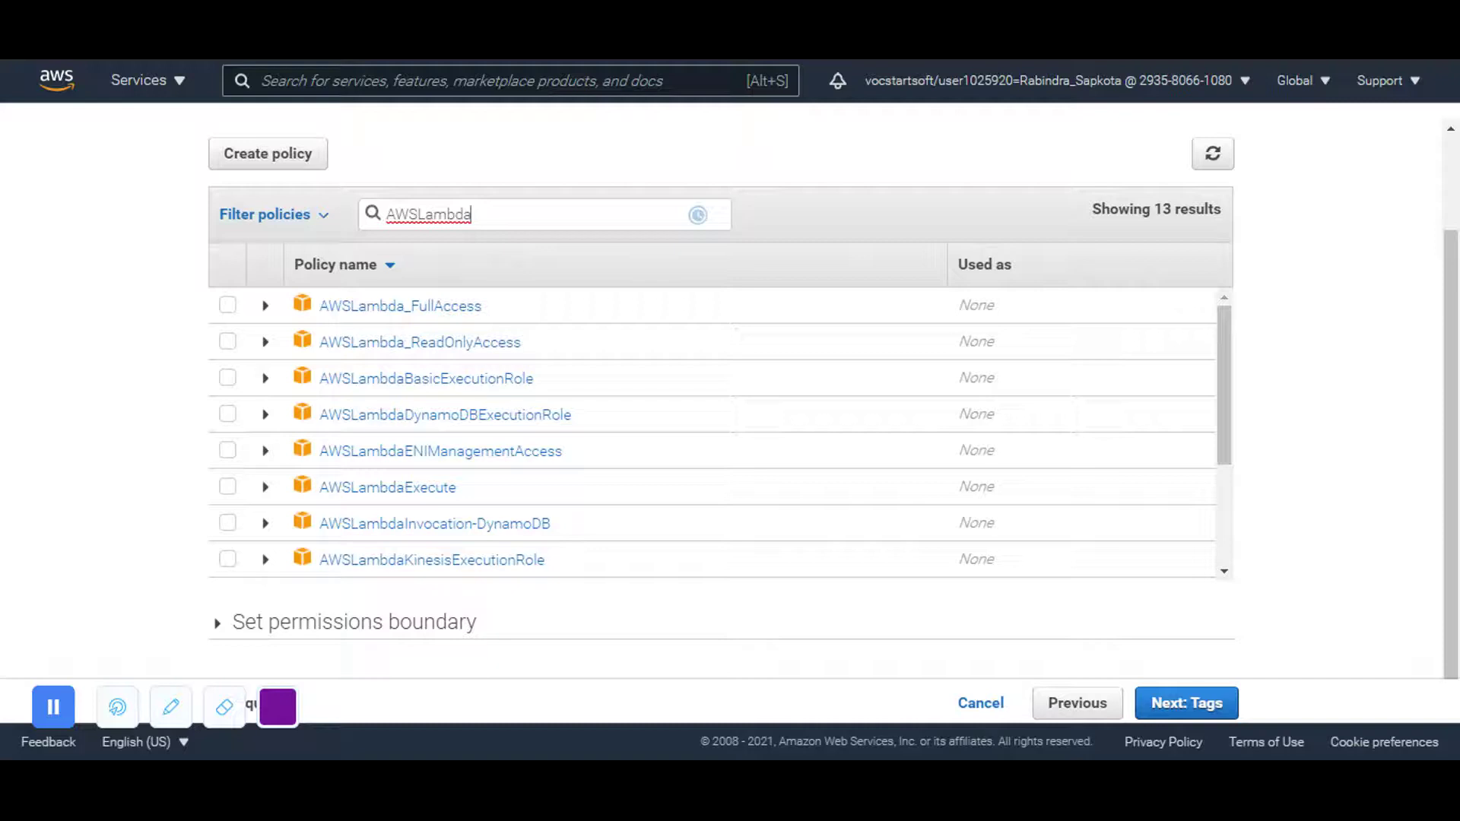
pyautogui.write('Bs')
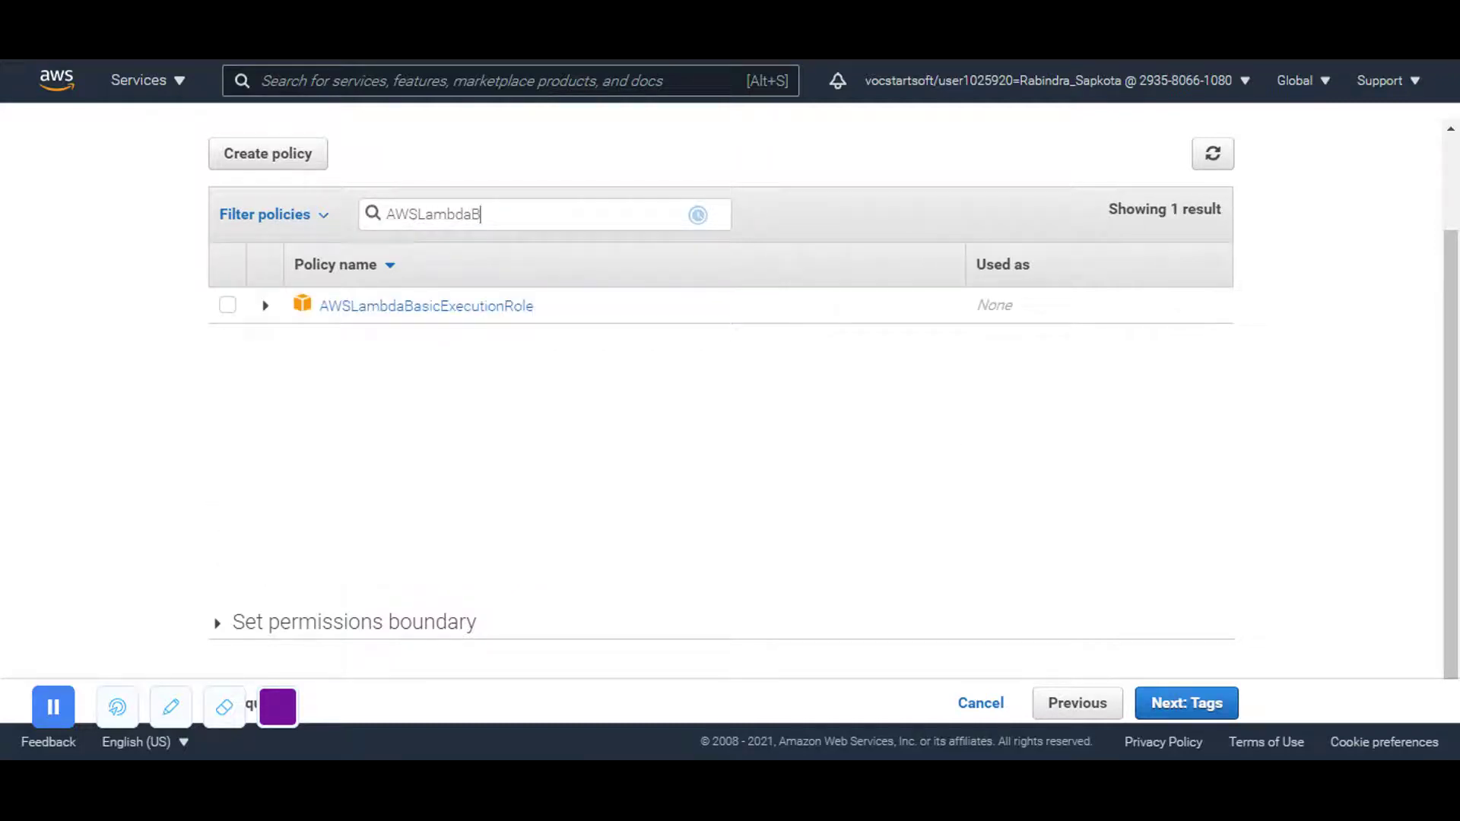
pyautogui.click(227, 305)
# Find and also select the AWSLambdaVPCAccessExecutionRole policy for the role.
pyautogui.doubleClick(470, 214)
pyautogui.click(481, 214)
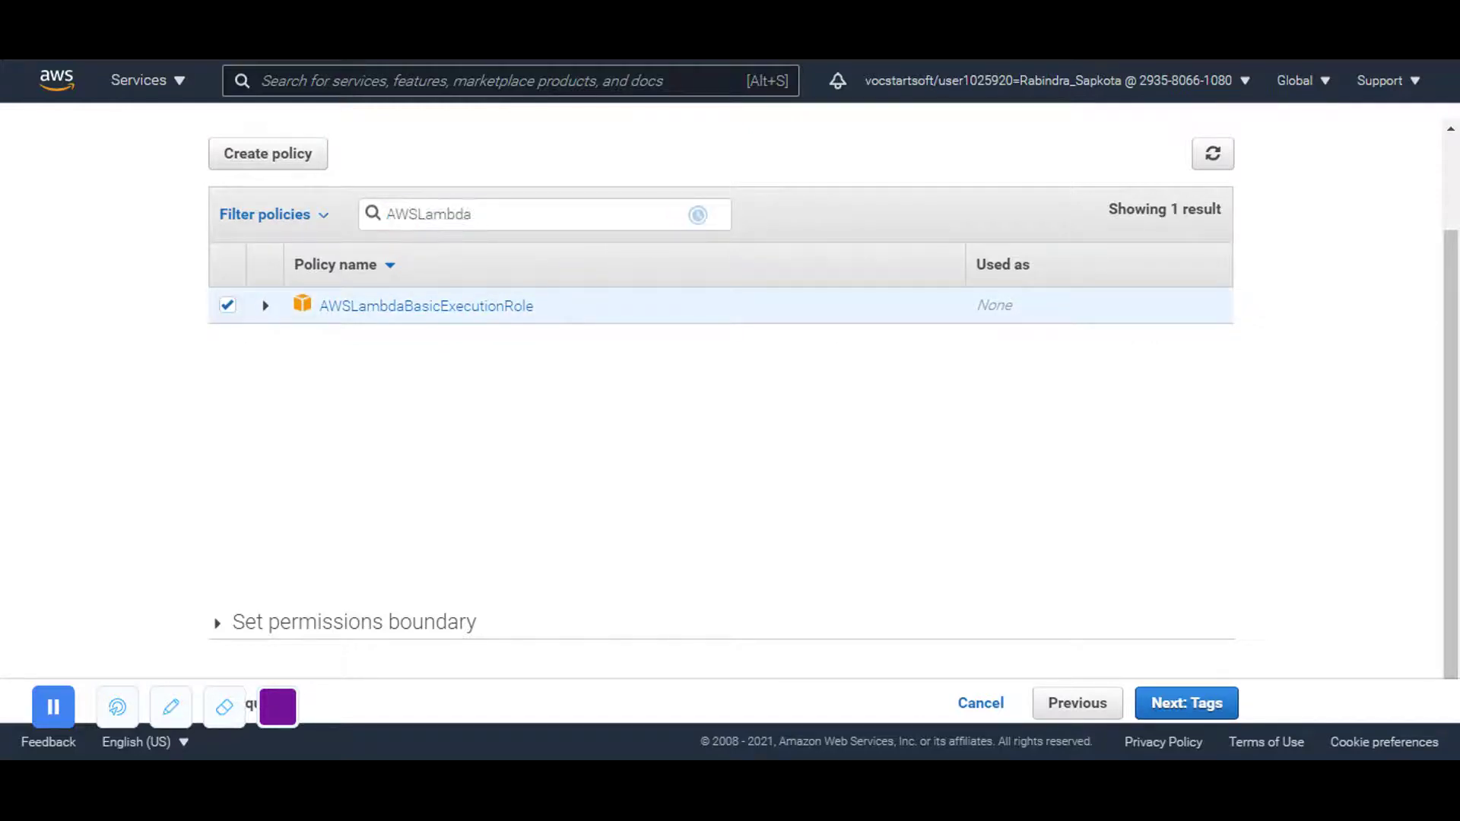
pyautogui.write('VP')
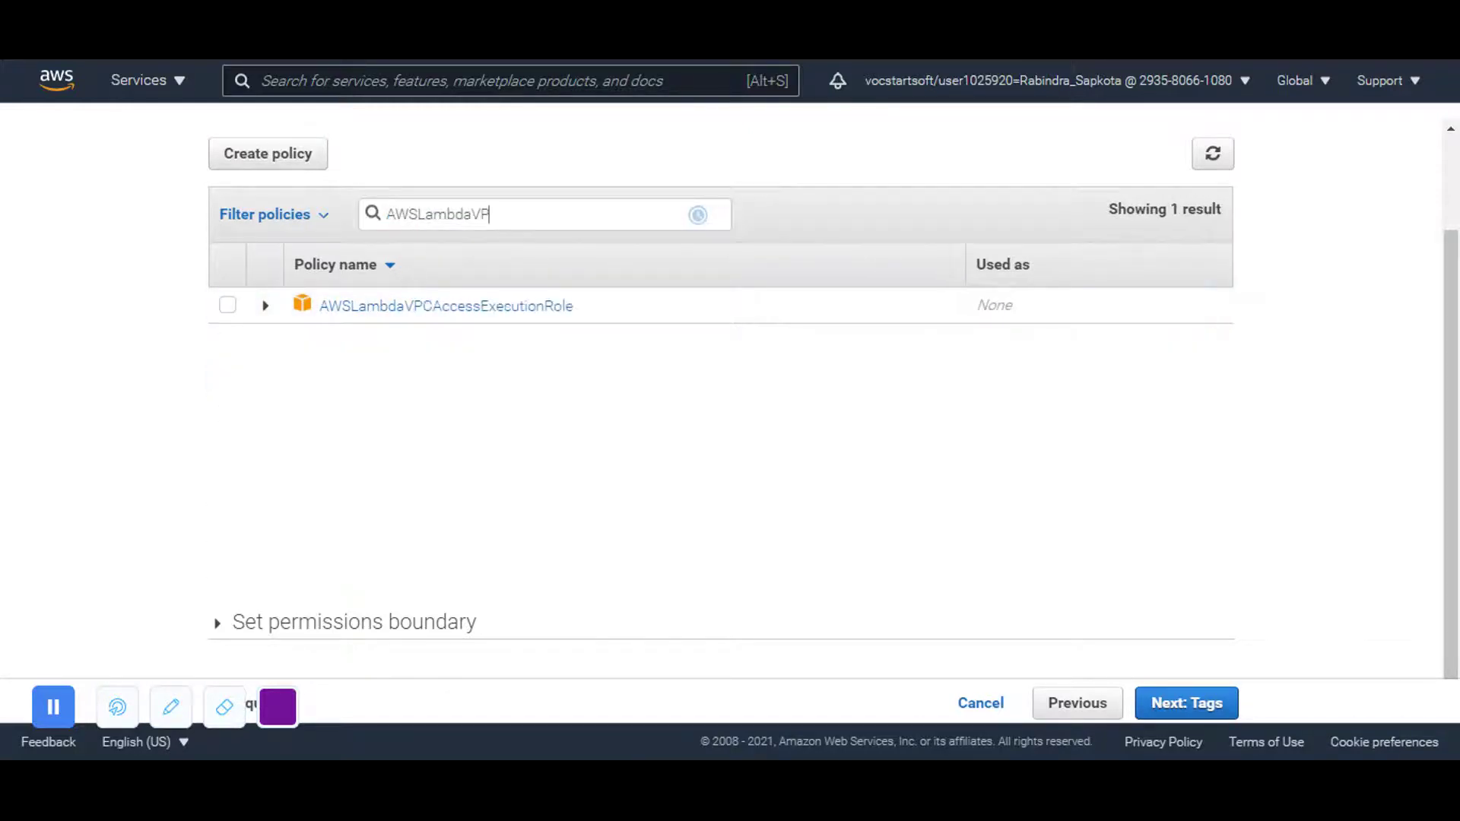
pyautogui.click(228, 305)
# Continue without adding tags, name the role myStopinatorRole, and create it.
pyautogui.click(1217, 711)
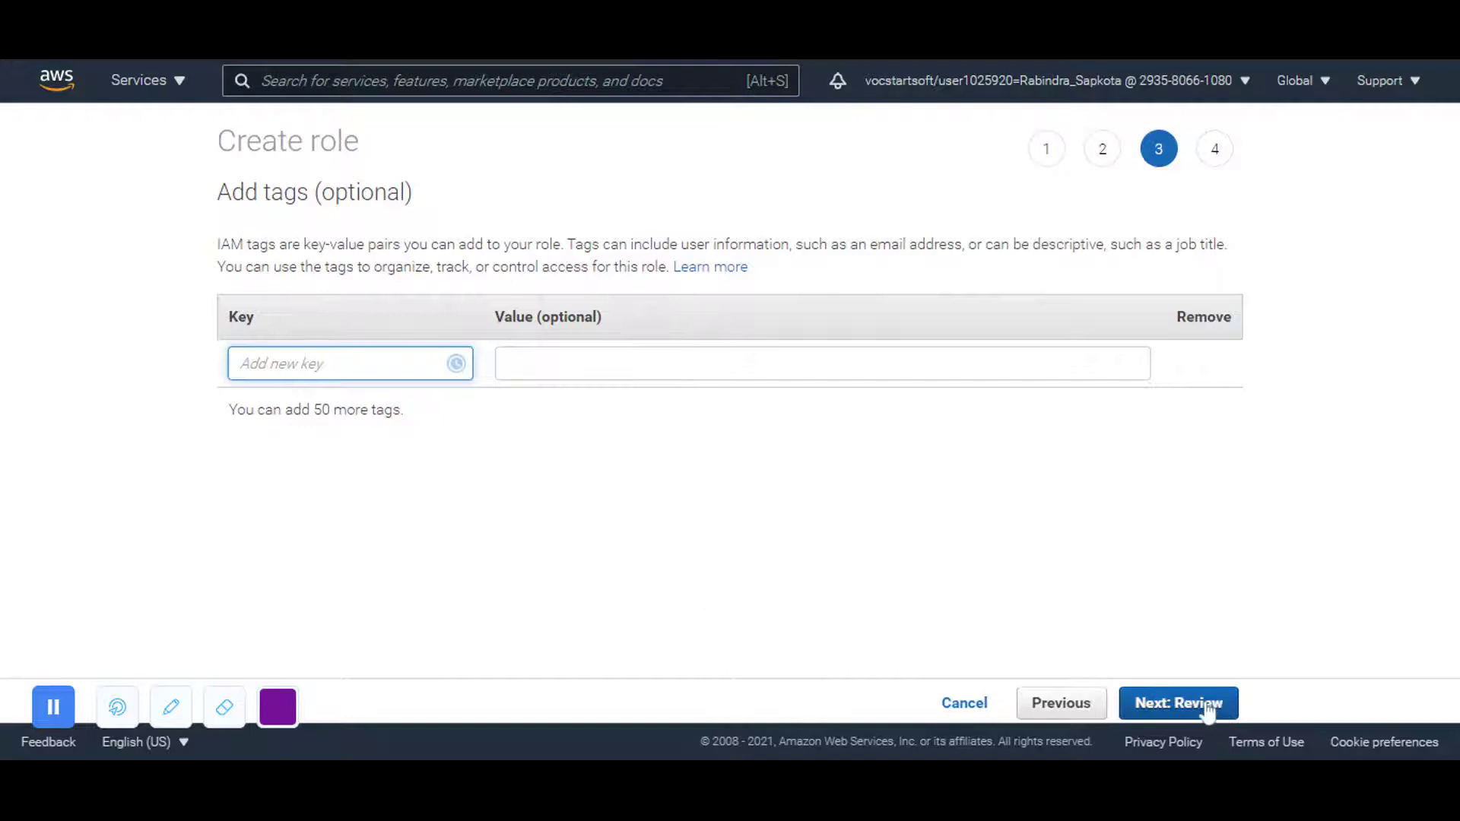
pyautogui.click(1205, 708)
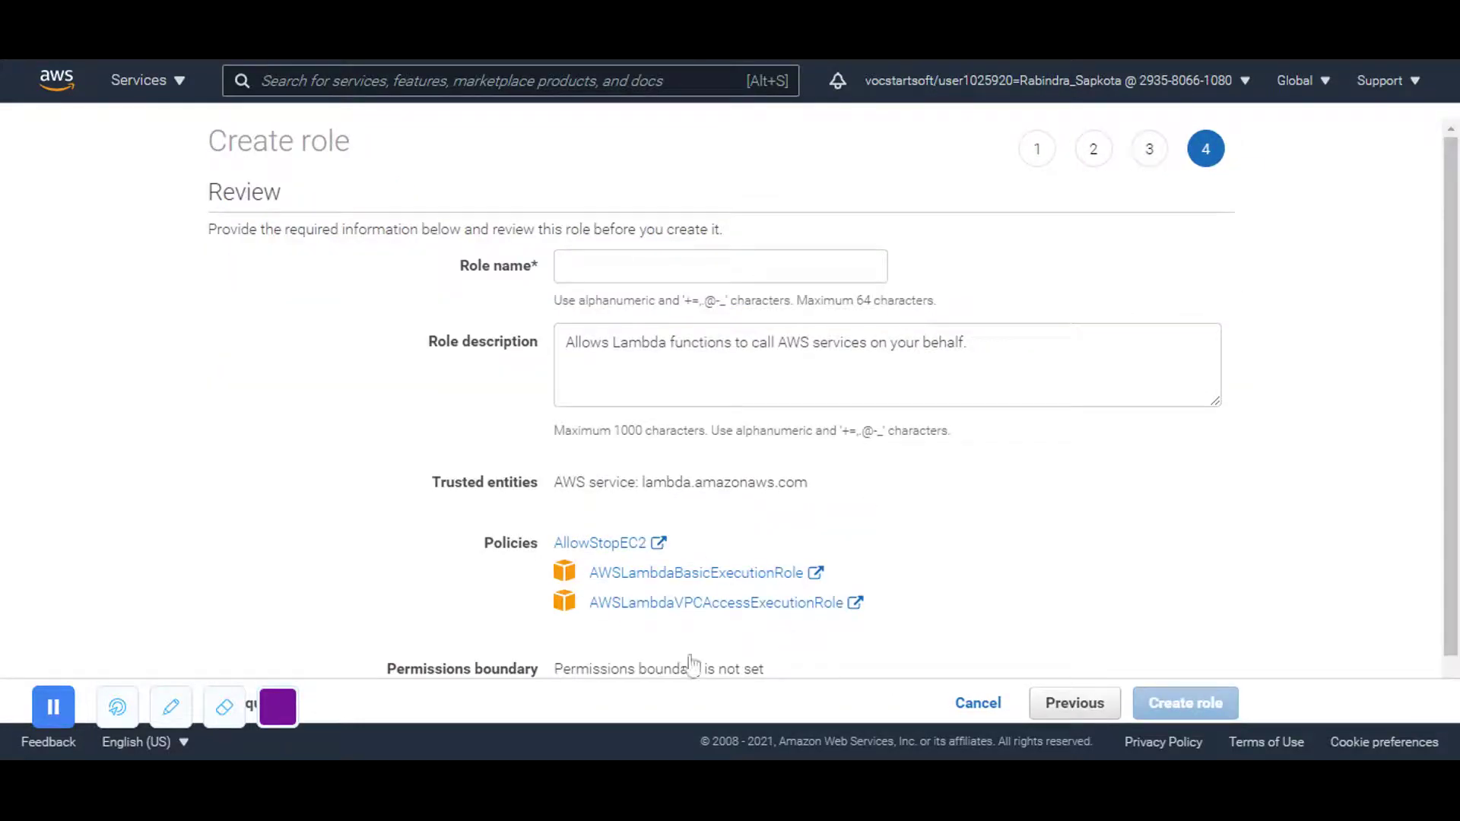
pyautogui.click(720, 267)
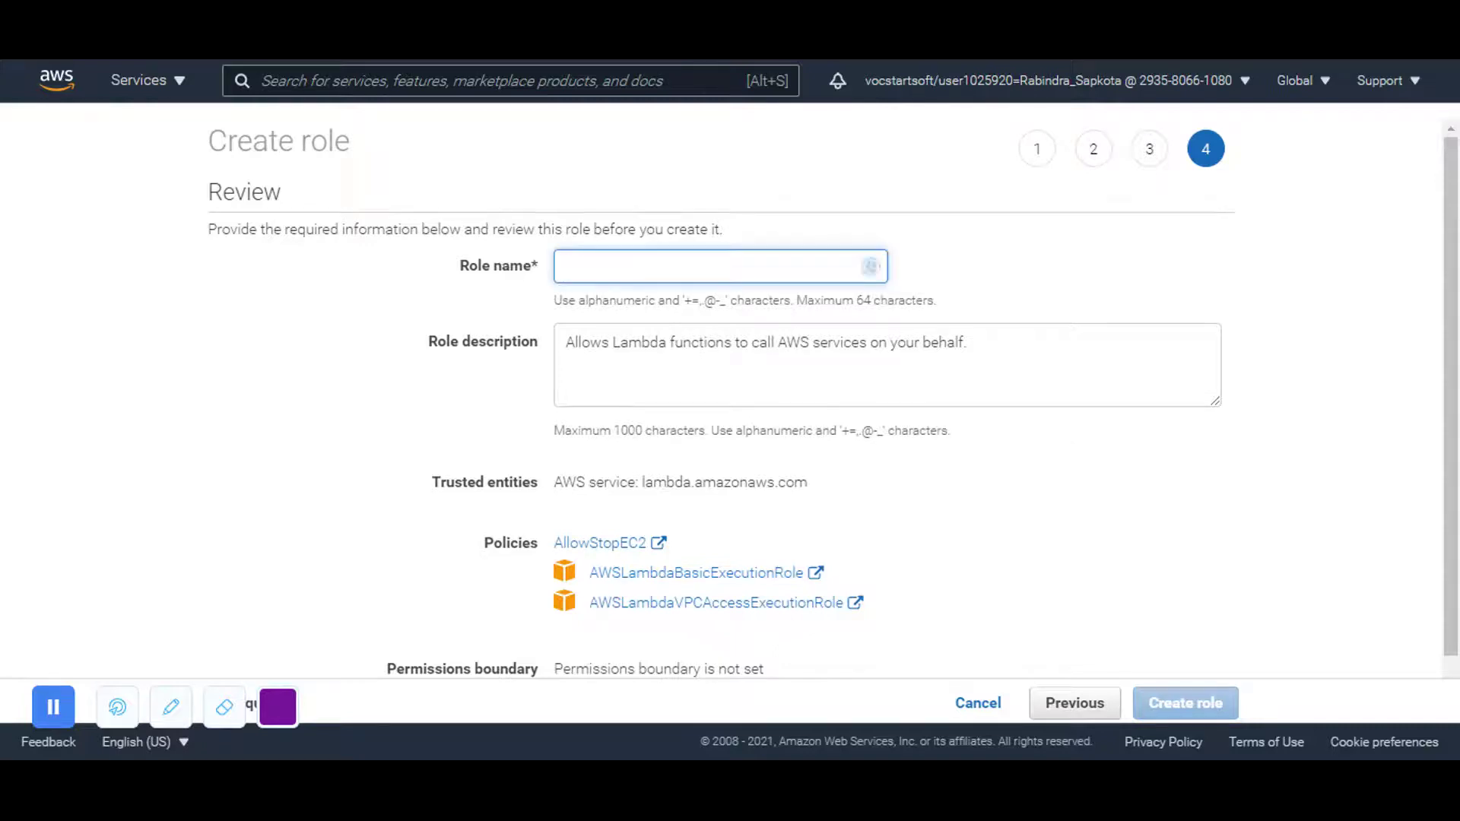
pyautogui.write('myStopinatorRole')
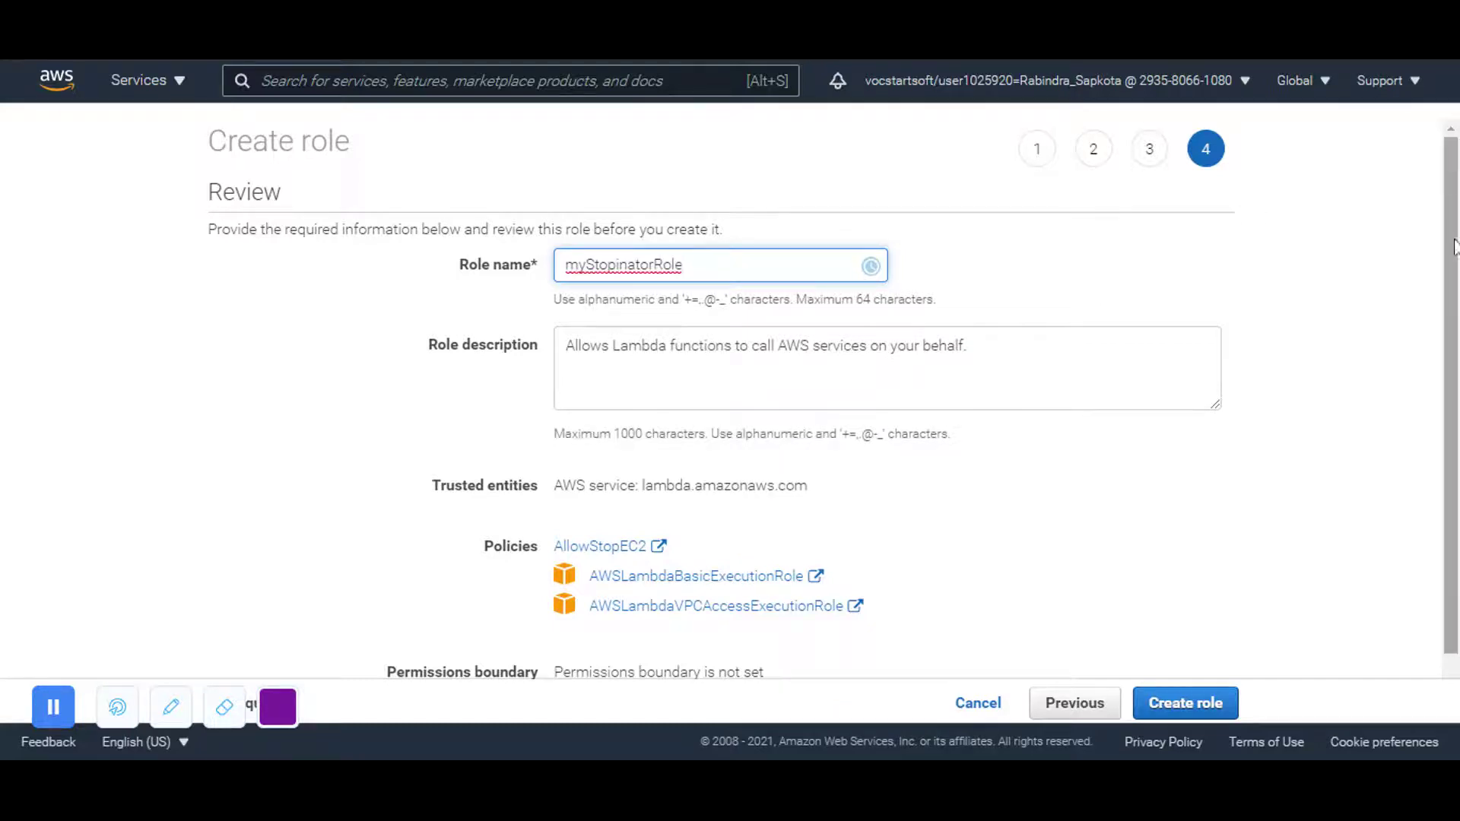
pyautogui.scroll(-1, 1214, 644)
pyautogui.click(1199, 689)
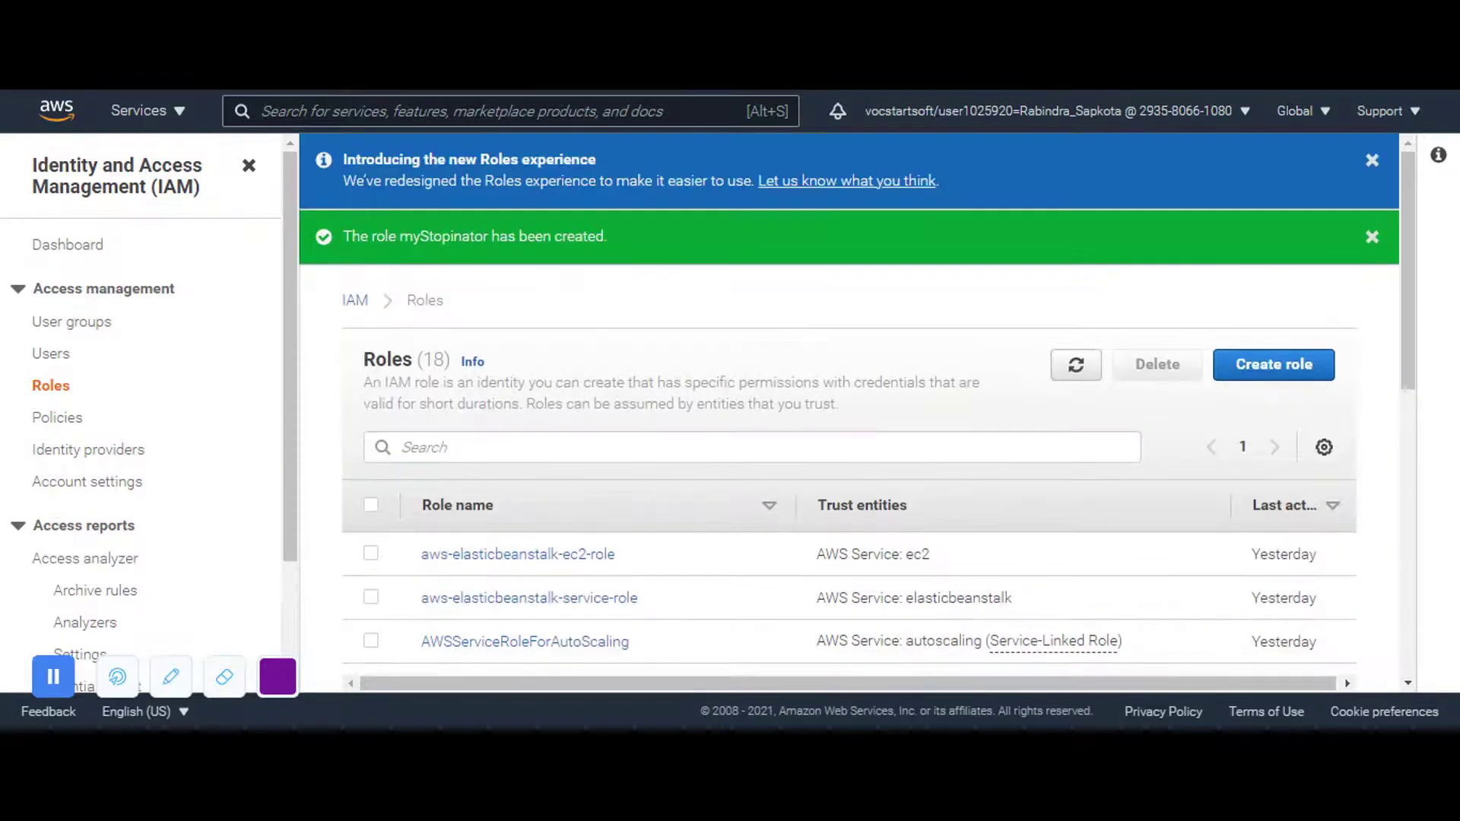
# Go to the Lambda service's functions and start creating a new function.
pyautogui.click(765, 111)
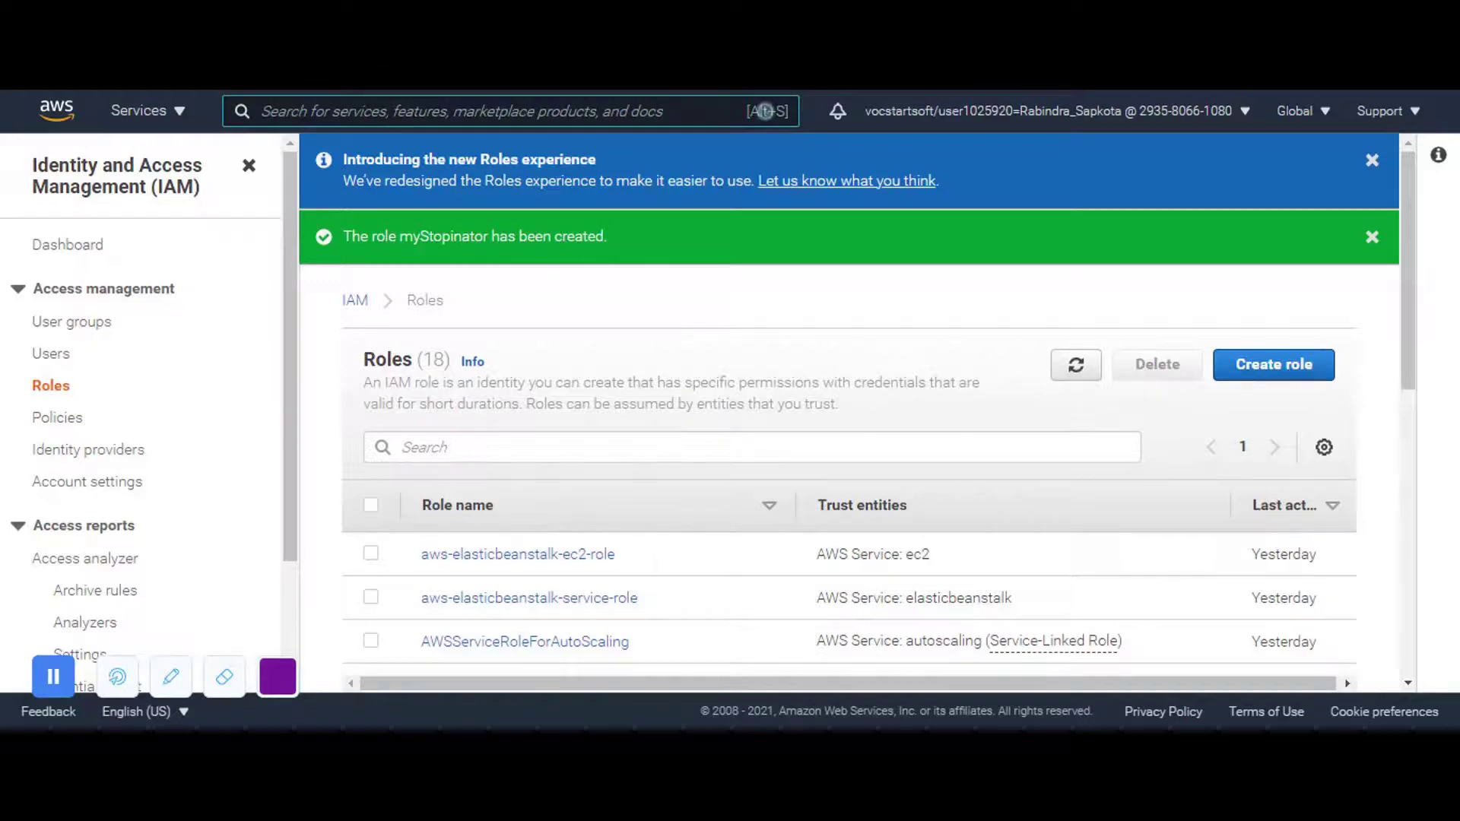
pyautogui.write('LAm')
pyautogui.press('BackSpace')
pyautogui.write('Gs')
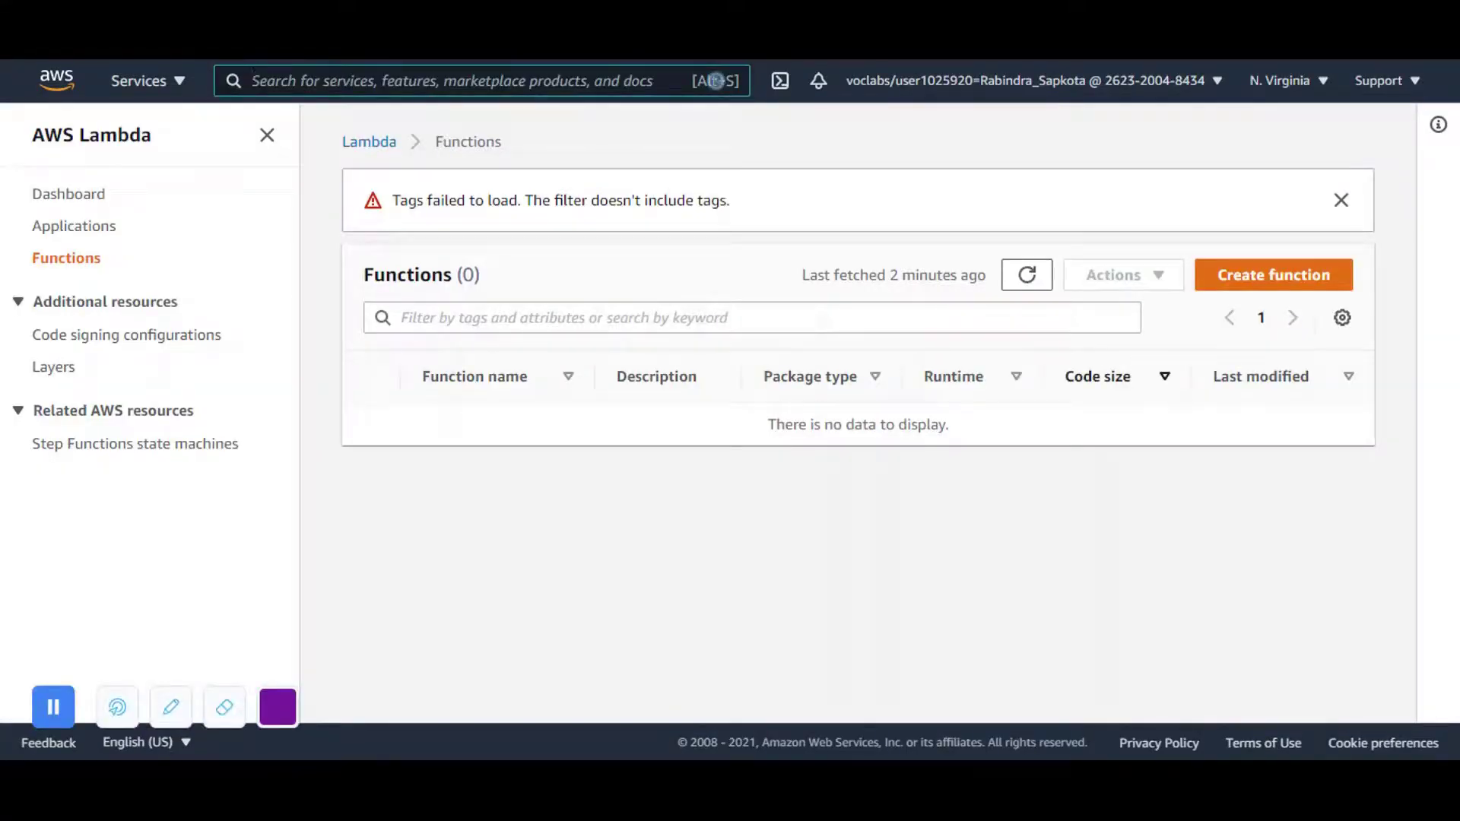
pyautogui.click(1214, 278)
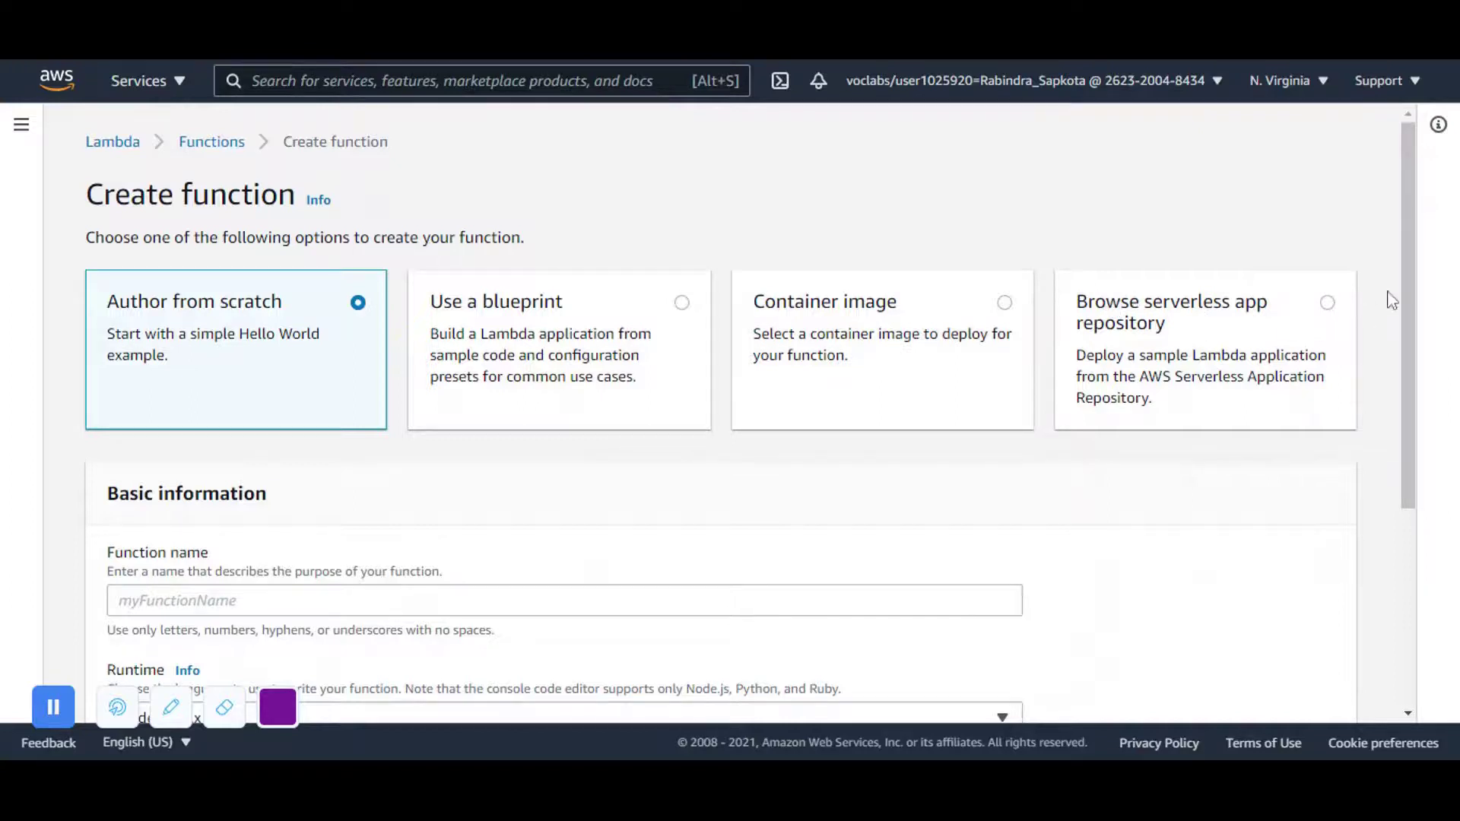
# Name the function myStopinator and set its runtime to Python 3.8.
pyautogui.moveTo(1420, 285); pyautogui.dragTo(1416, 332)
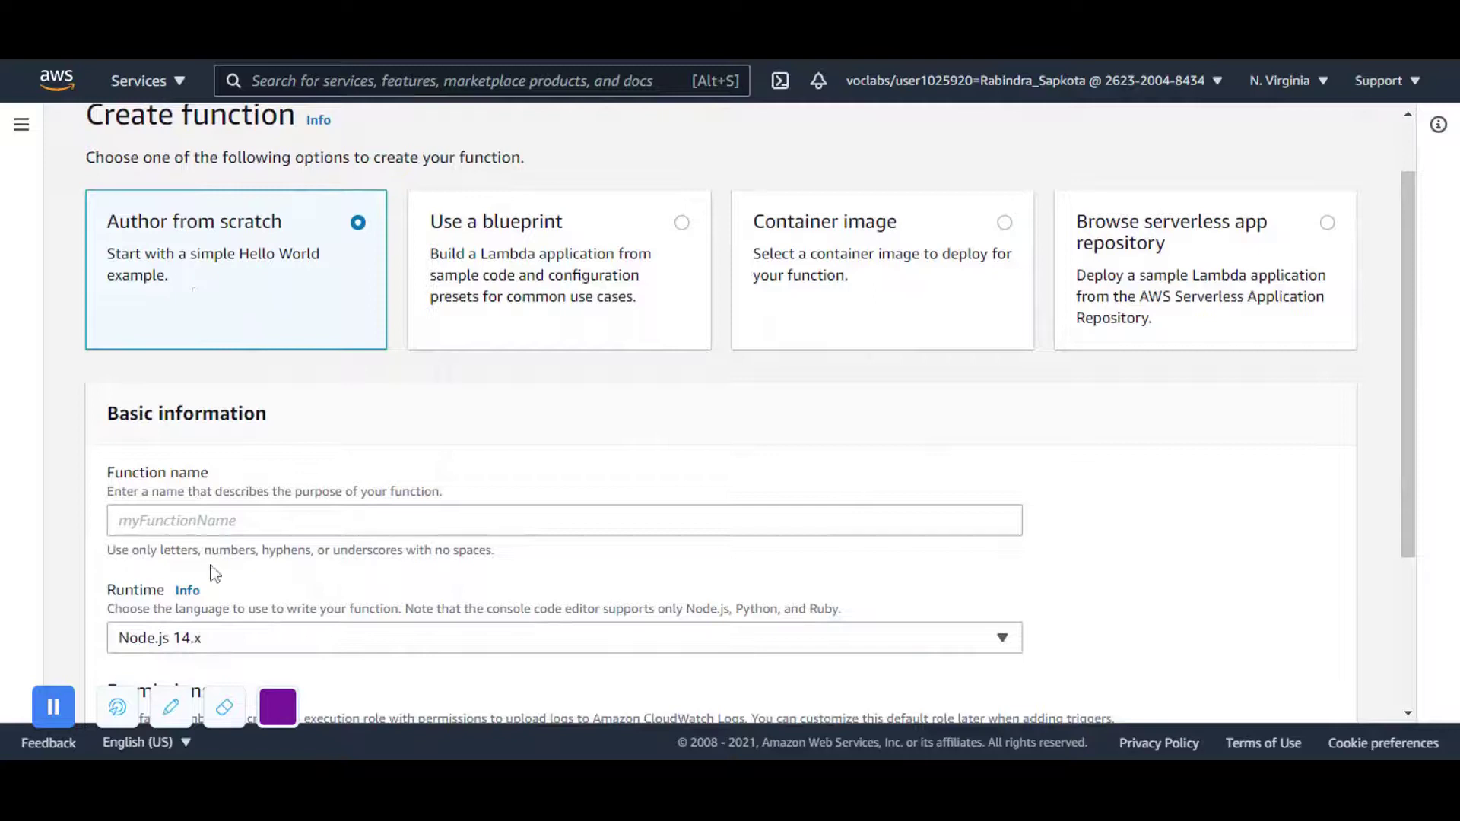
pyautogui.click(564, 521)
pyautogui.write('myStopinator')
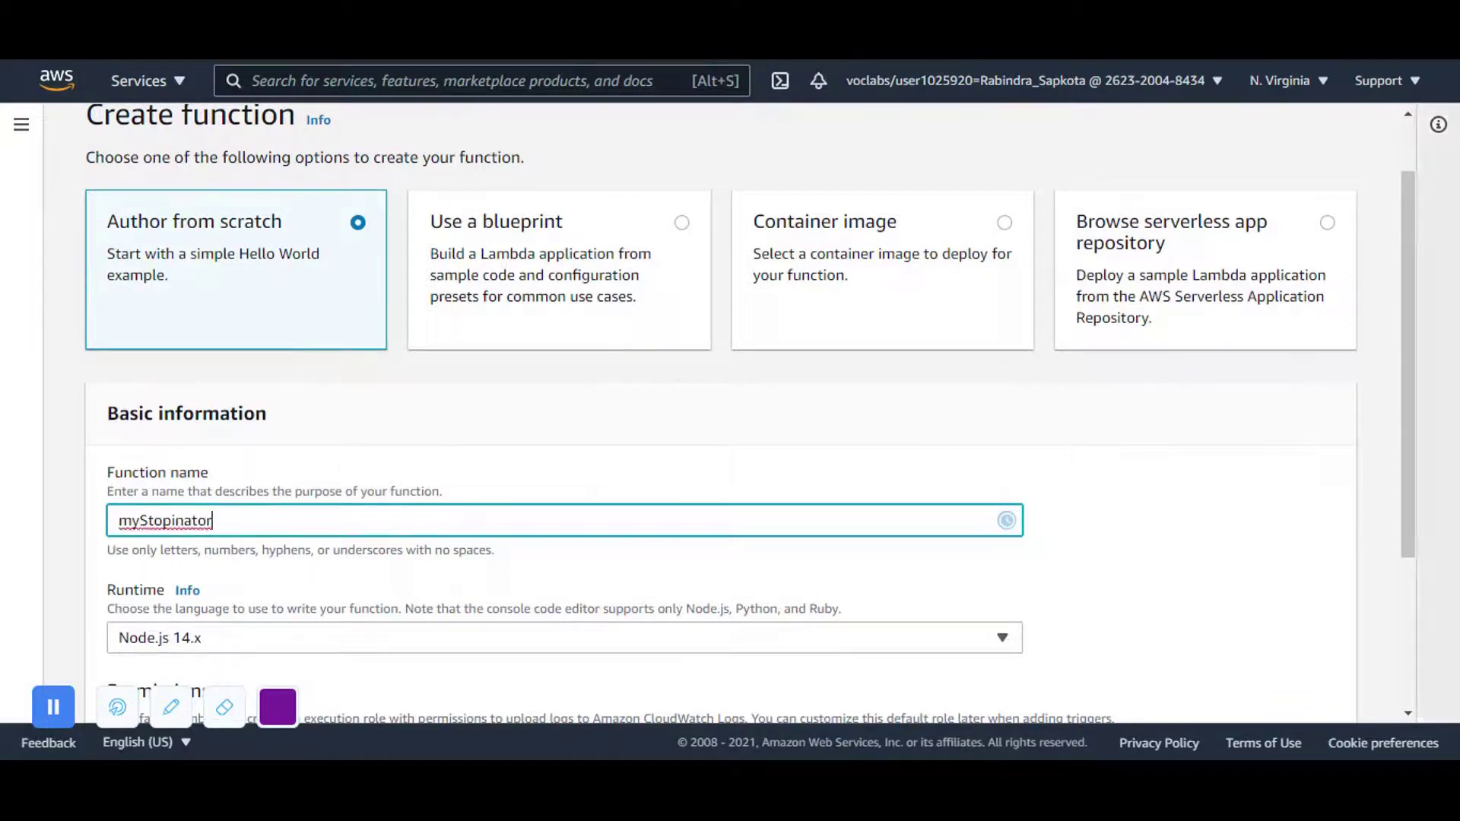
pyautogui.moveTo(1409, 502); pyautogui.dragTo(1407, 555)
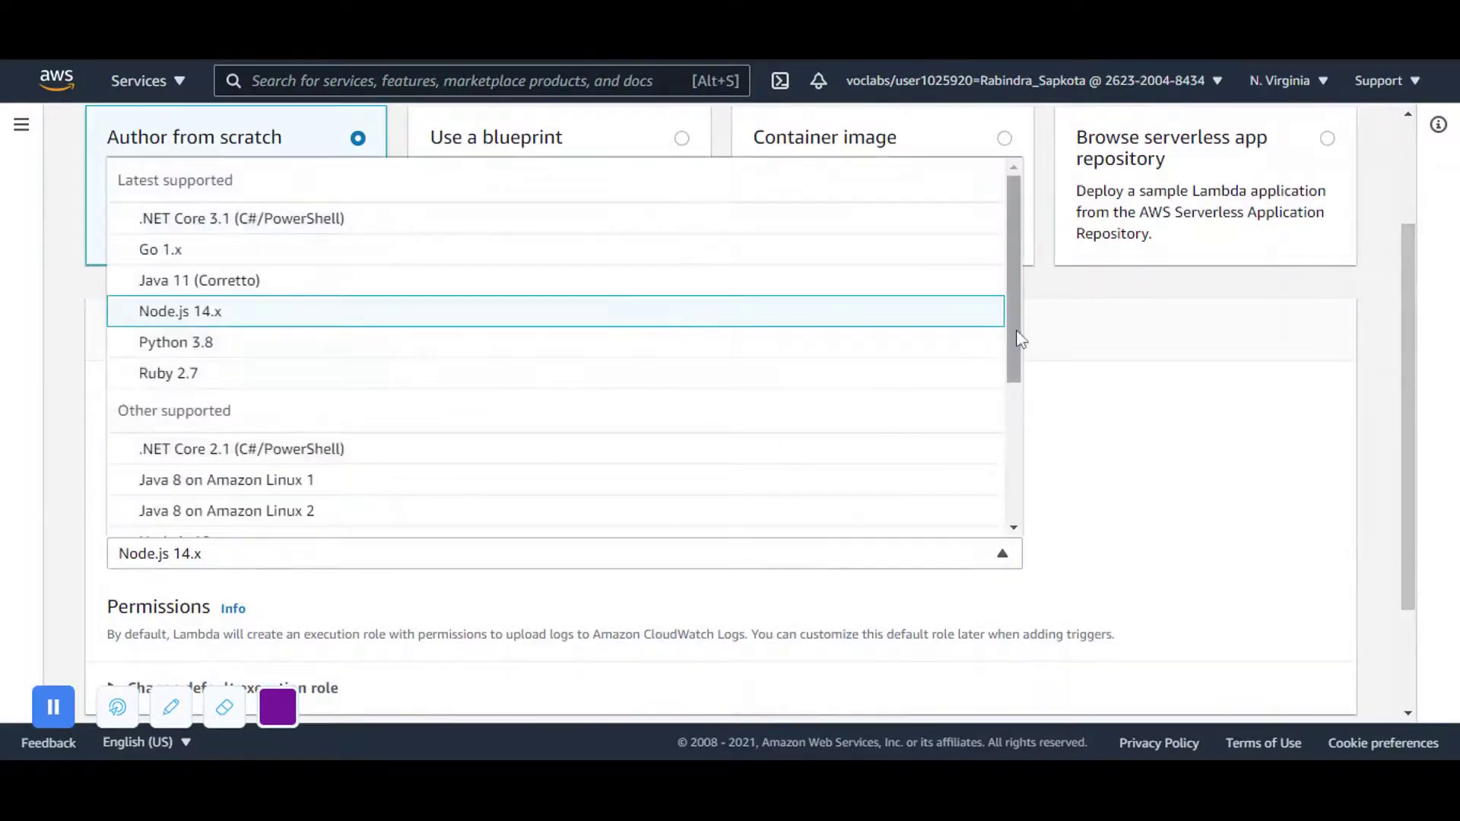
pyautogui.click(467, 329)
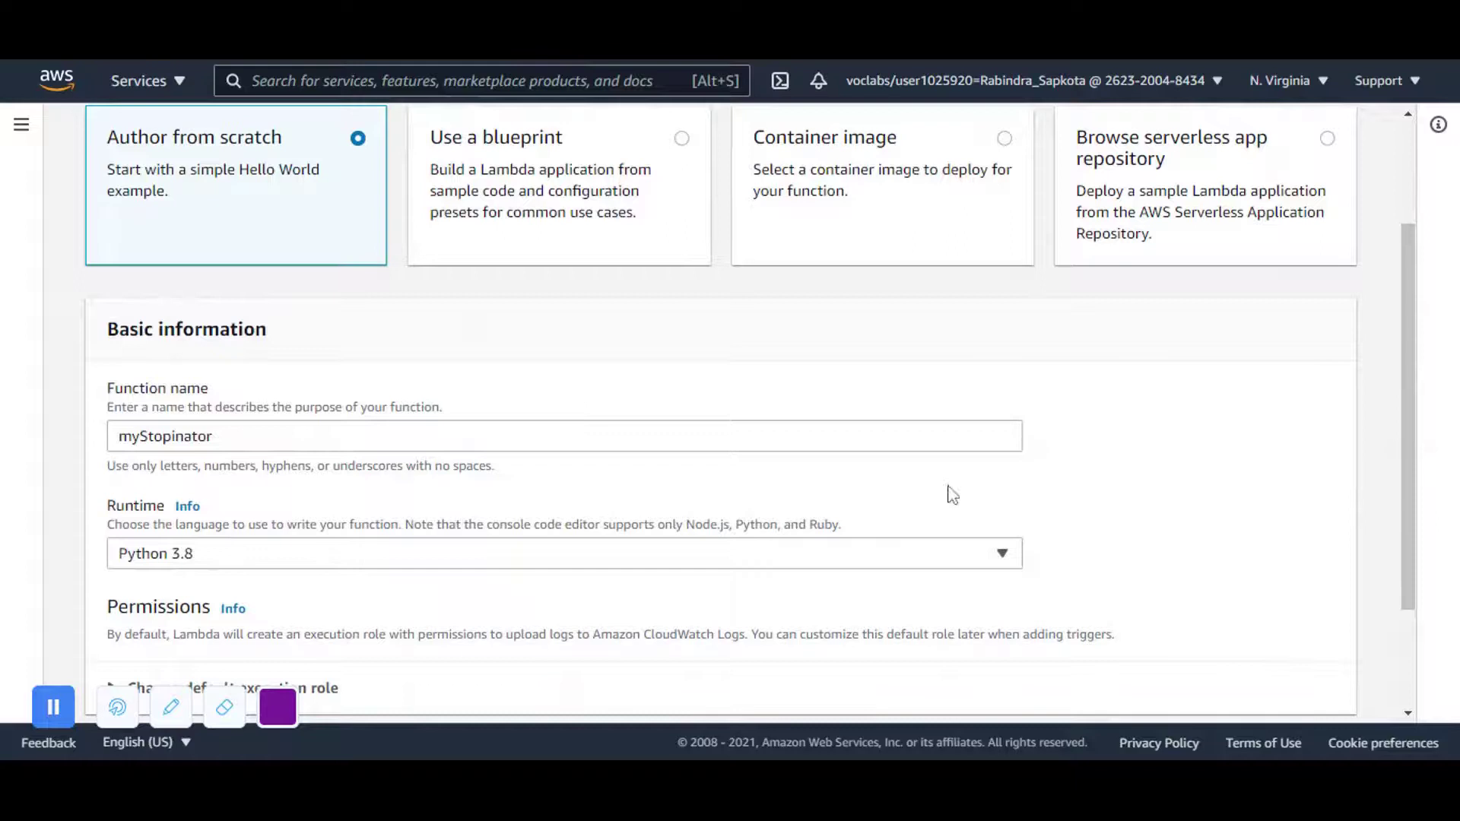
# Assign the existing role myStopinatorRole as the execution role and create the function.
pyautogui.moveTo(1407, 355); pyautogui.dragTo(1439, 496)
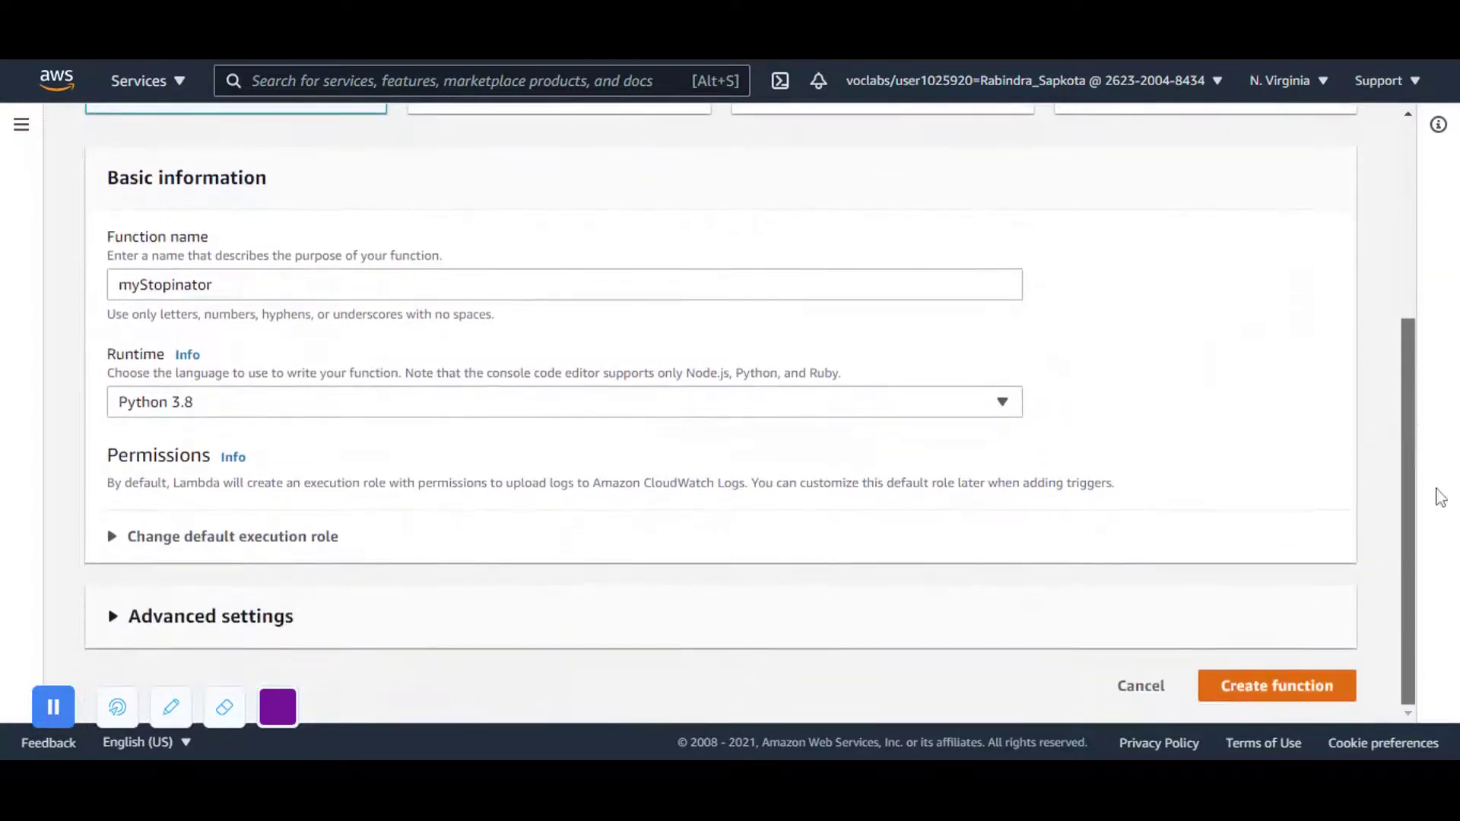
pyautogui.click(123, 538)
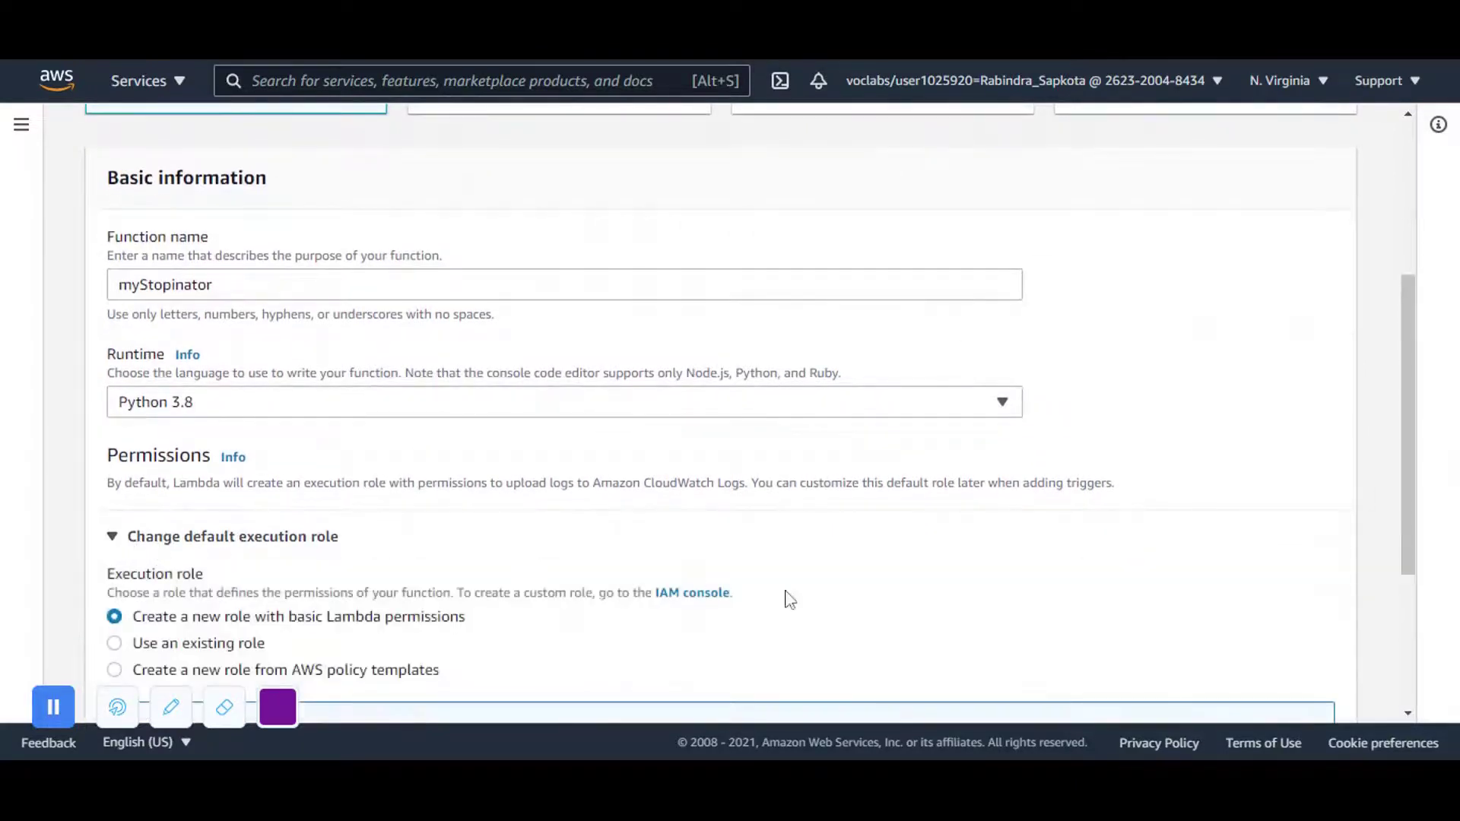
pyautogui.scroll(-2, 1413, 487)
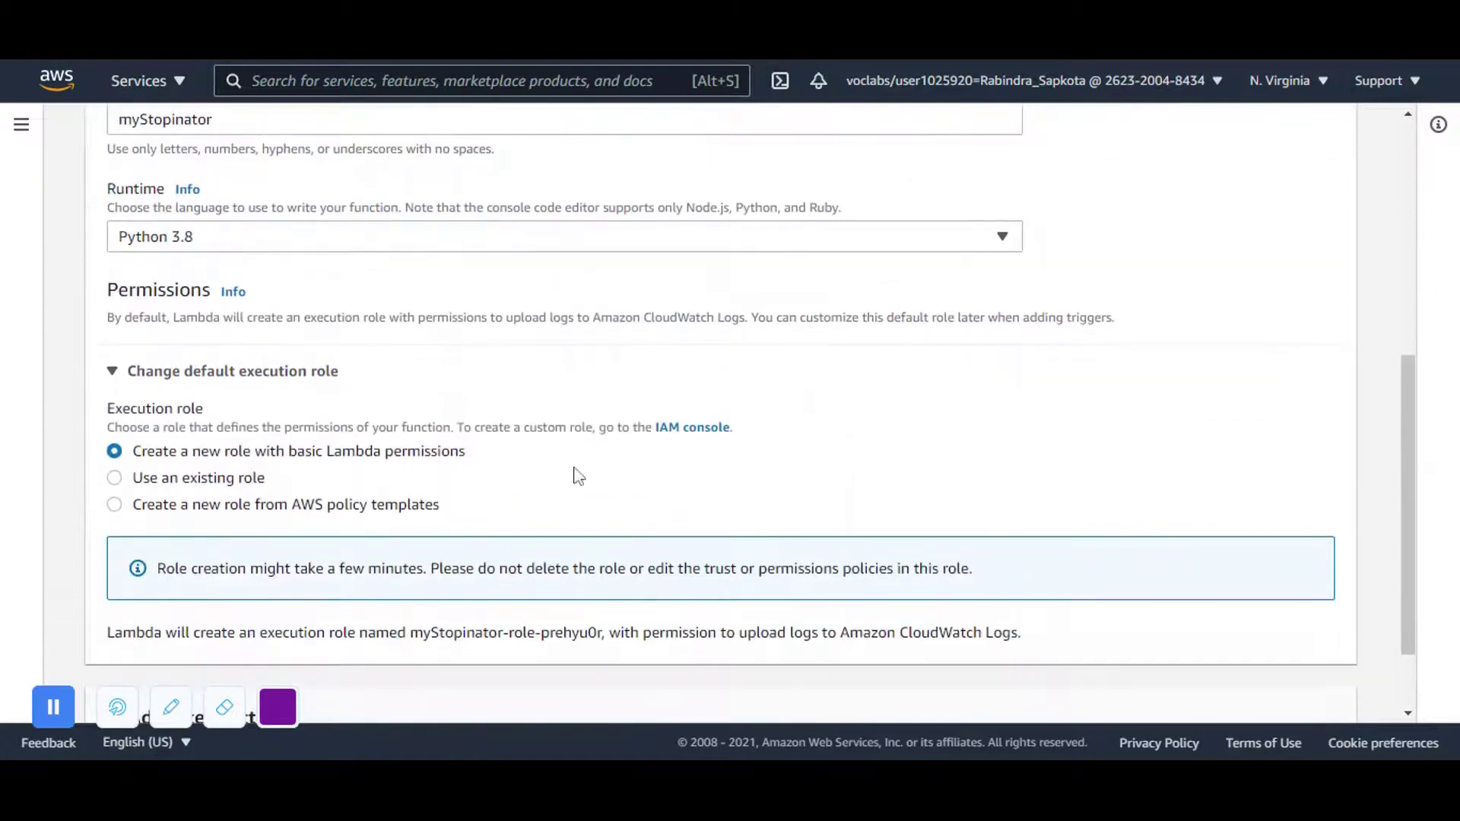
pyautogui.click(117, 478)
pyautogui.click(190, 600)
pyautogui.write('m')
pyautogui.click(144, 532)
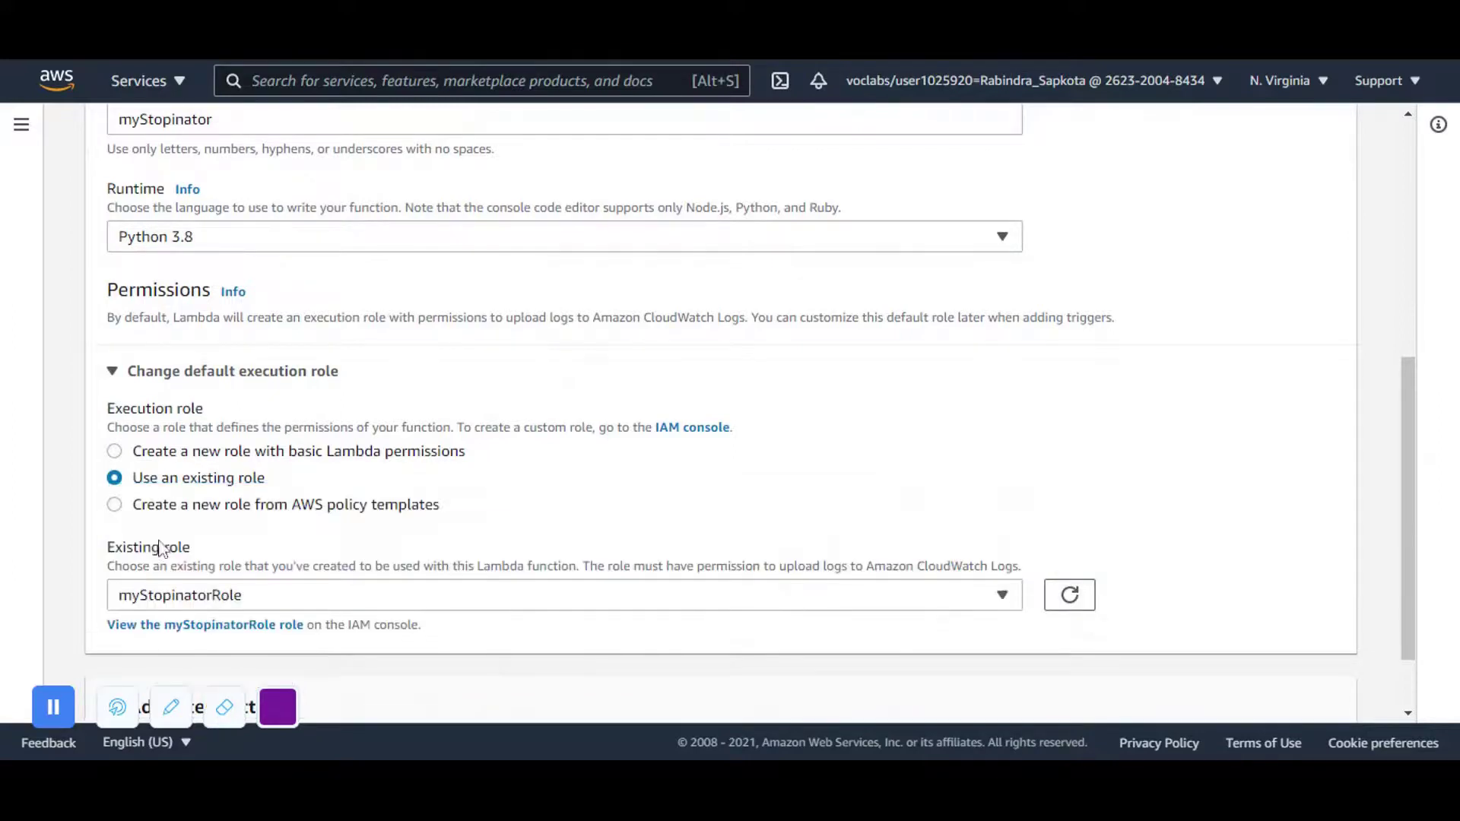
pyautogui.scroll(-1, 143, 540)
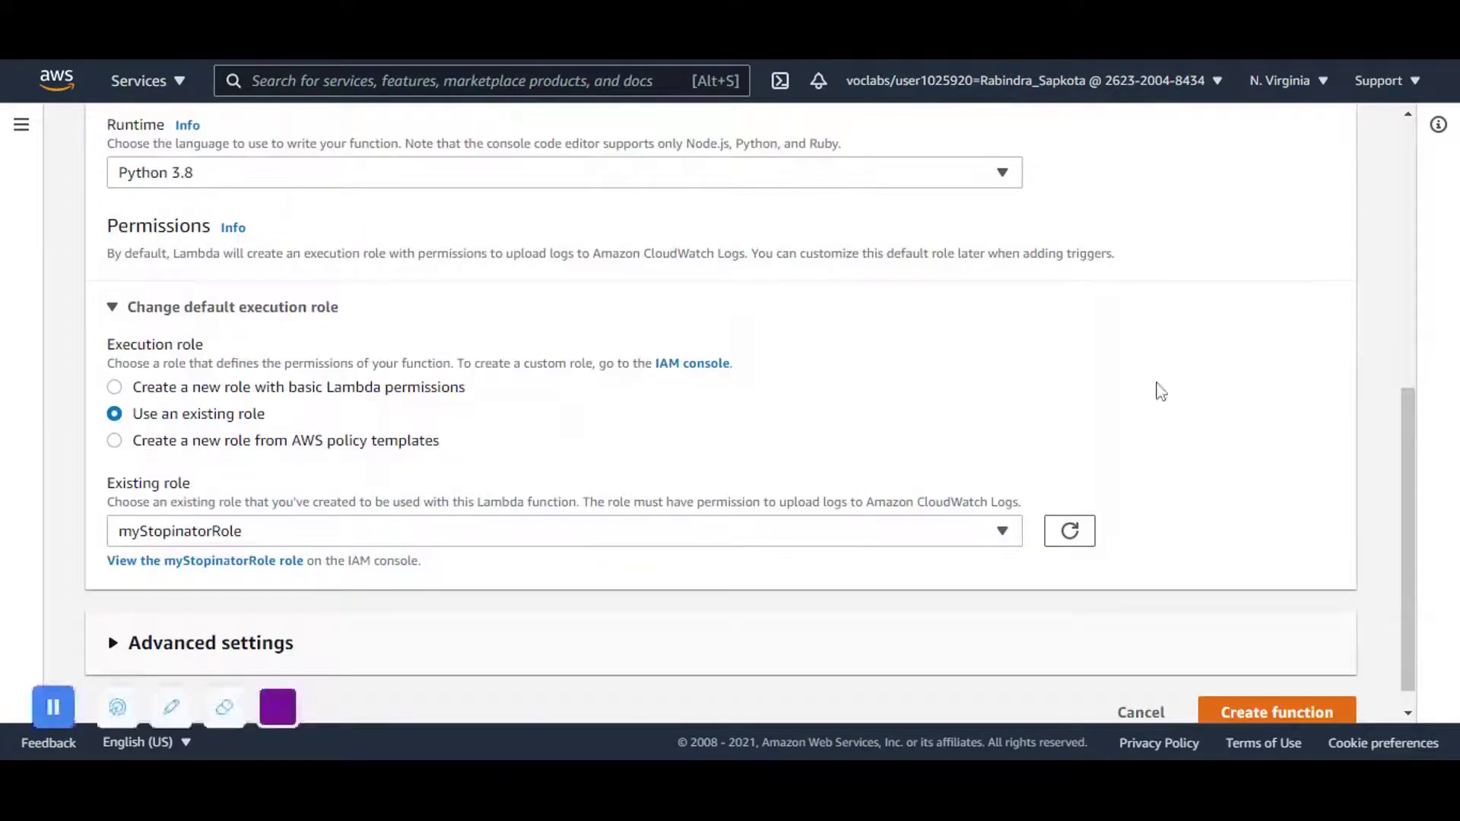
pyautogui.click(1253, 714)
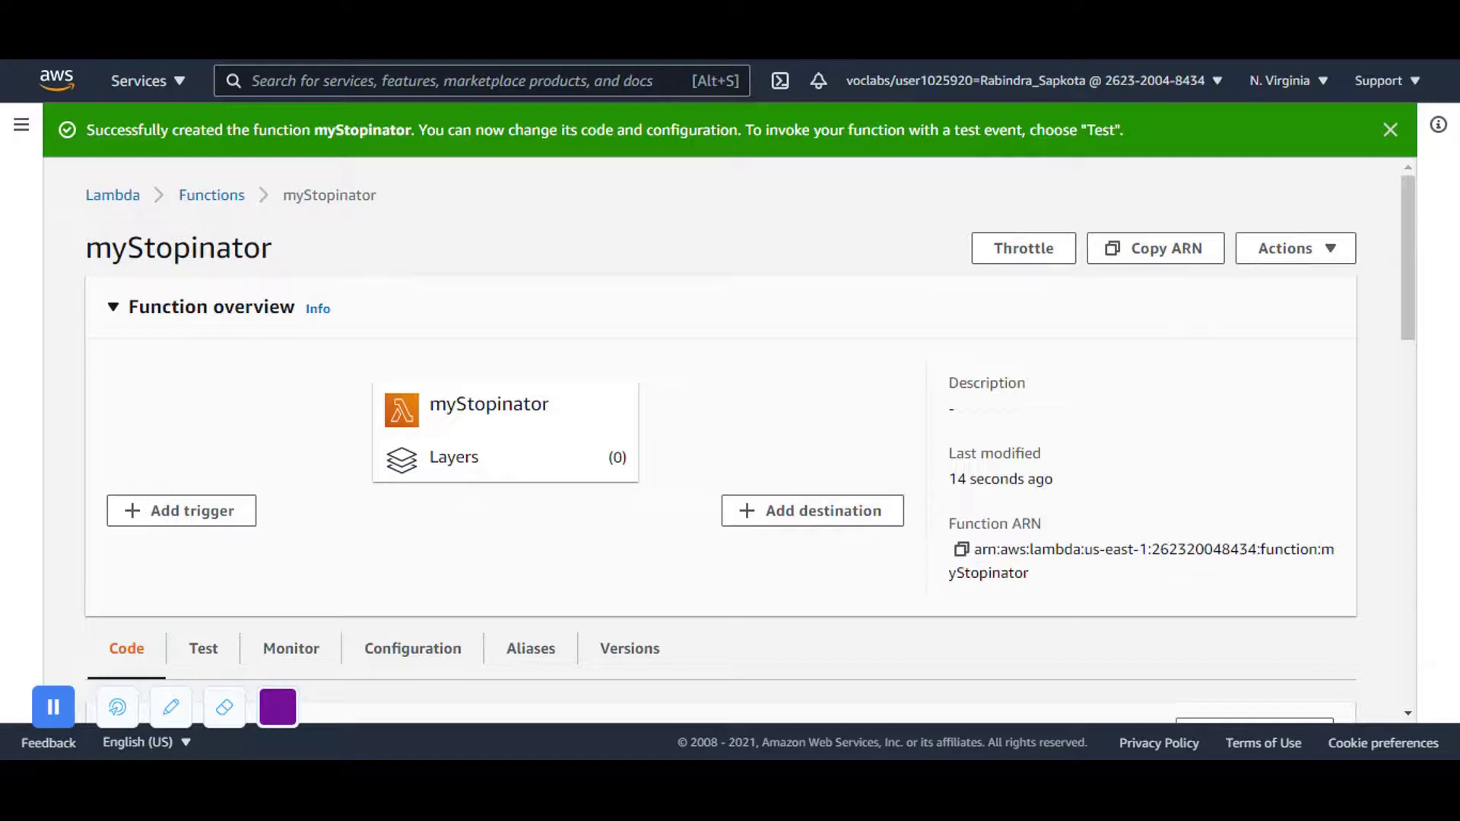
# Start adding a trigger to the myStopinator function and choose EventBridge (CloudWatch Events) as its source.
pyautogui.click(212, 521)
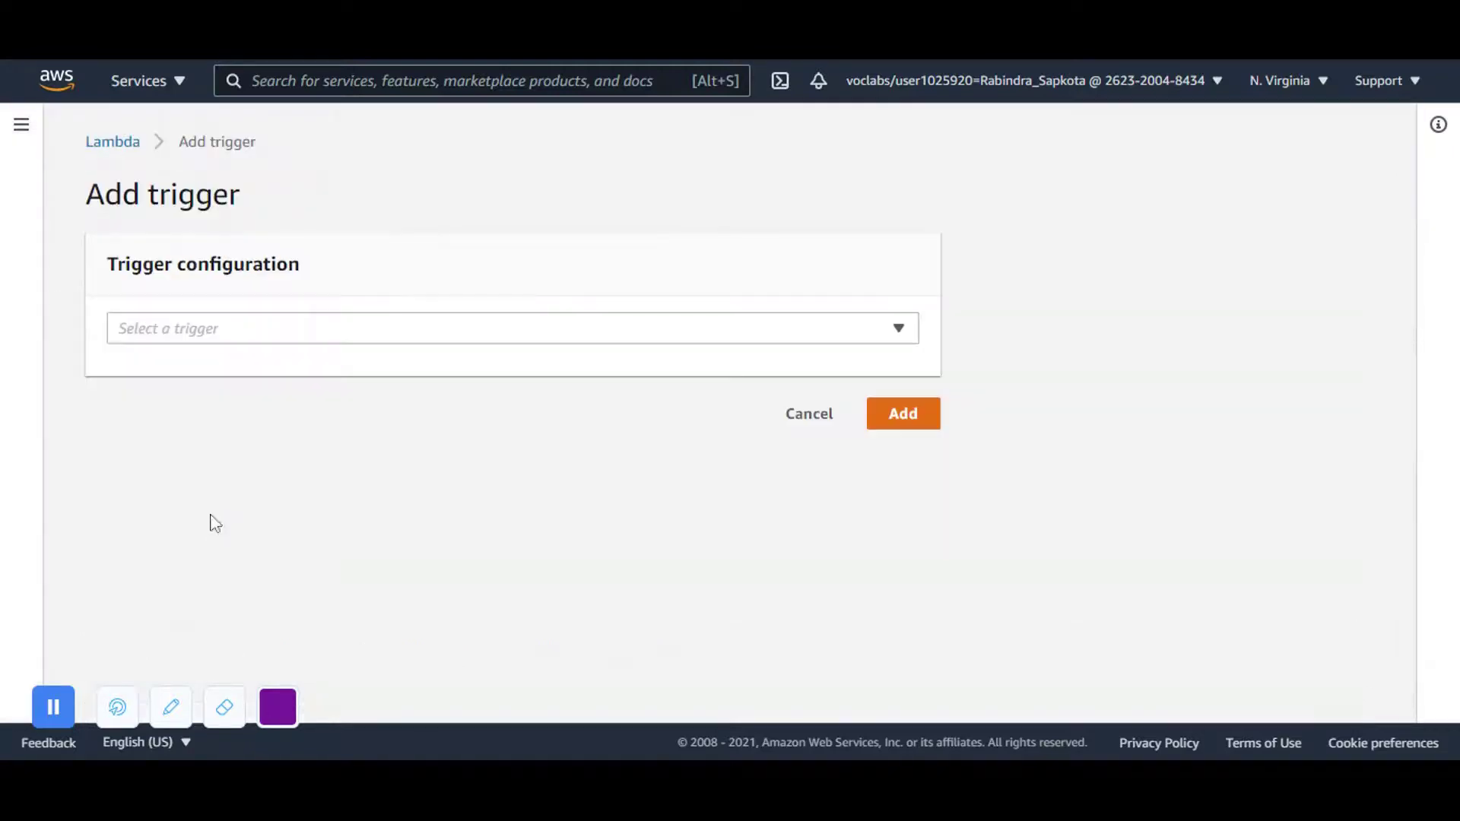
pyautogui.click(230, 344)
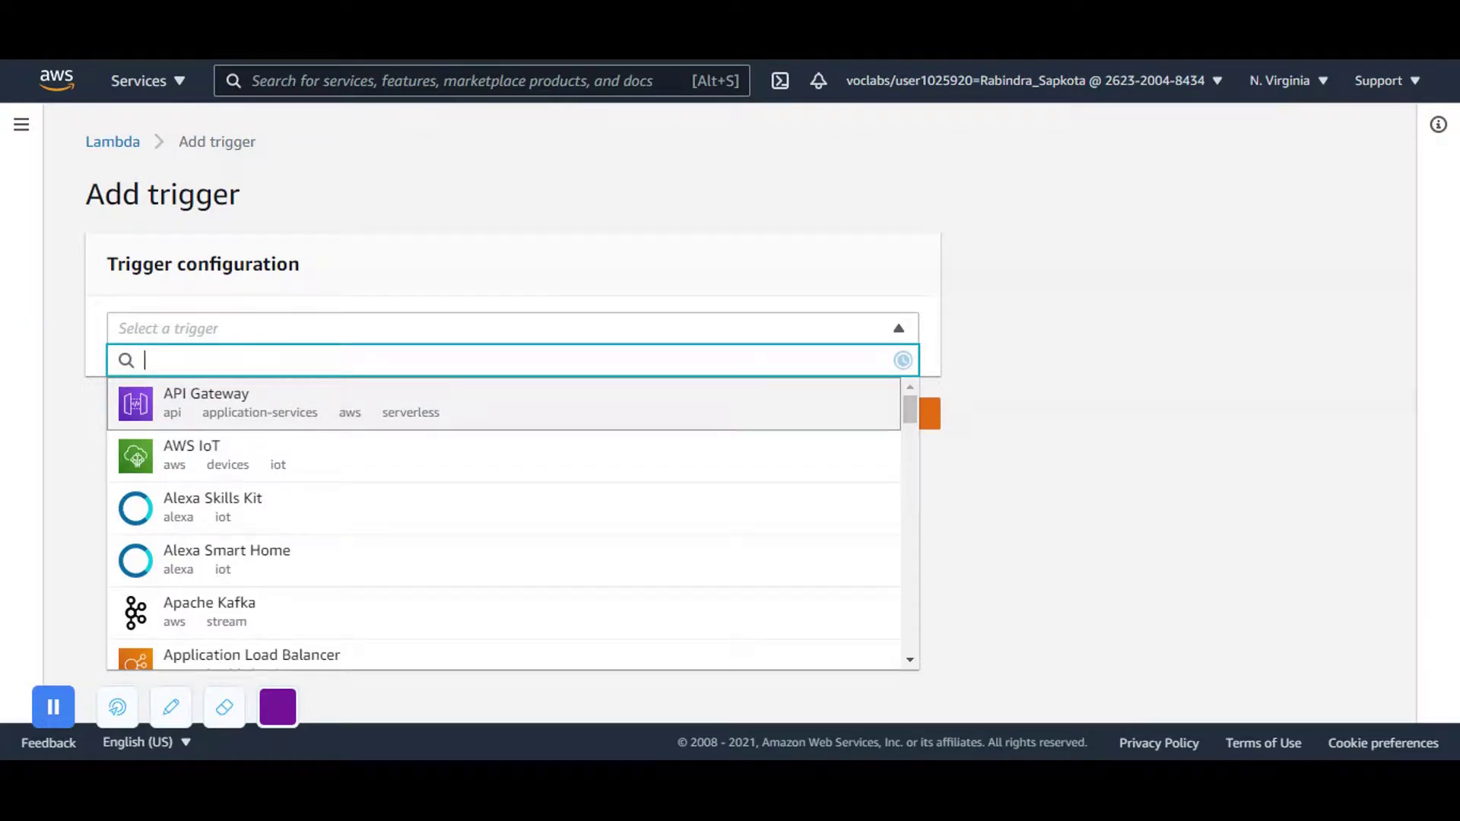
pyautogui.write('cloud')
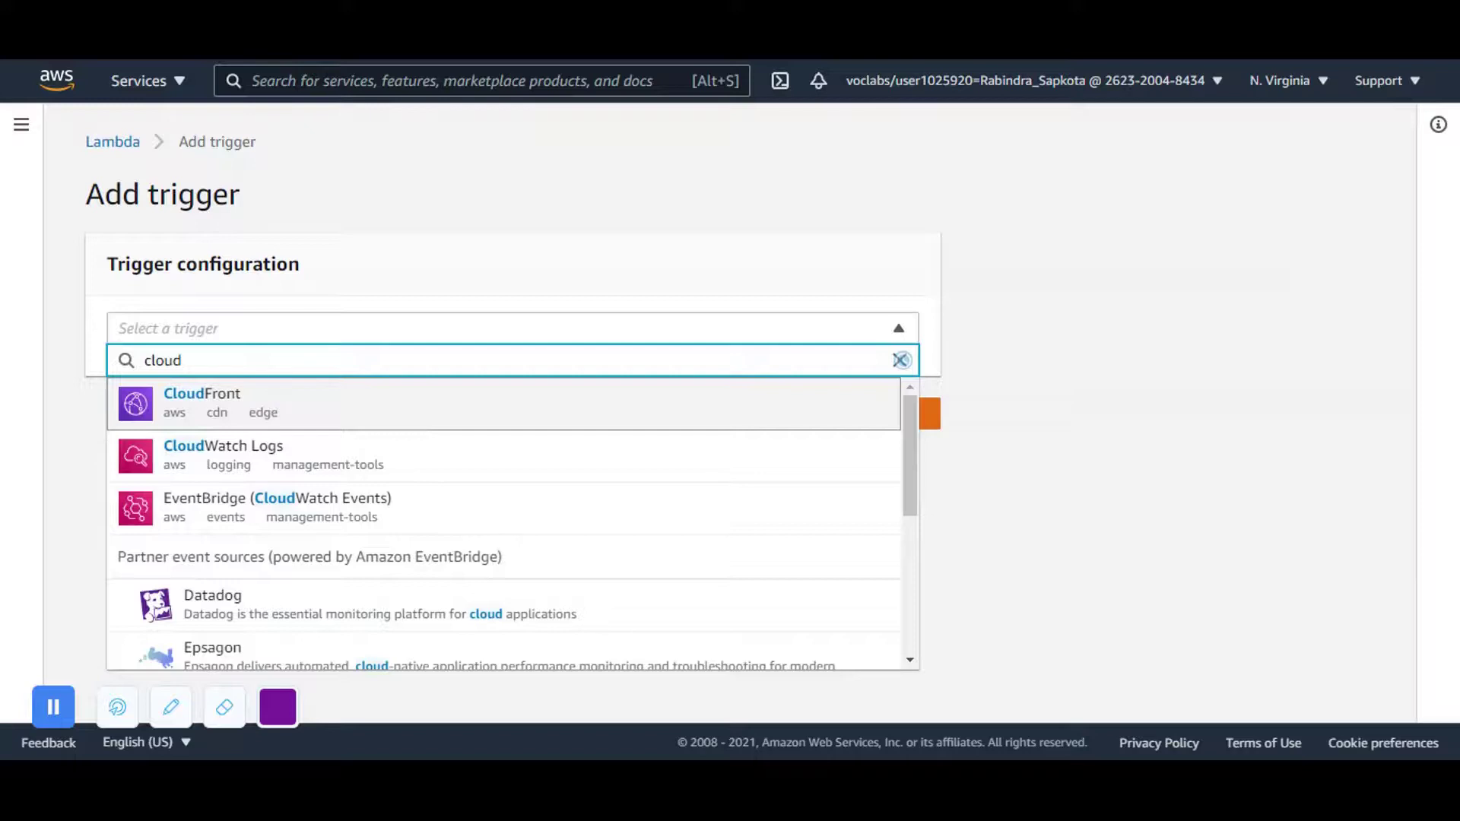
pyautogui.click(245, 503)
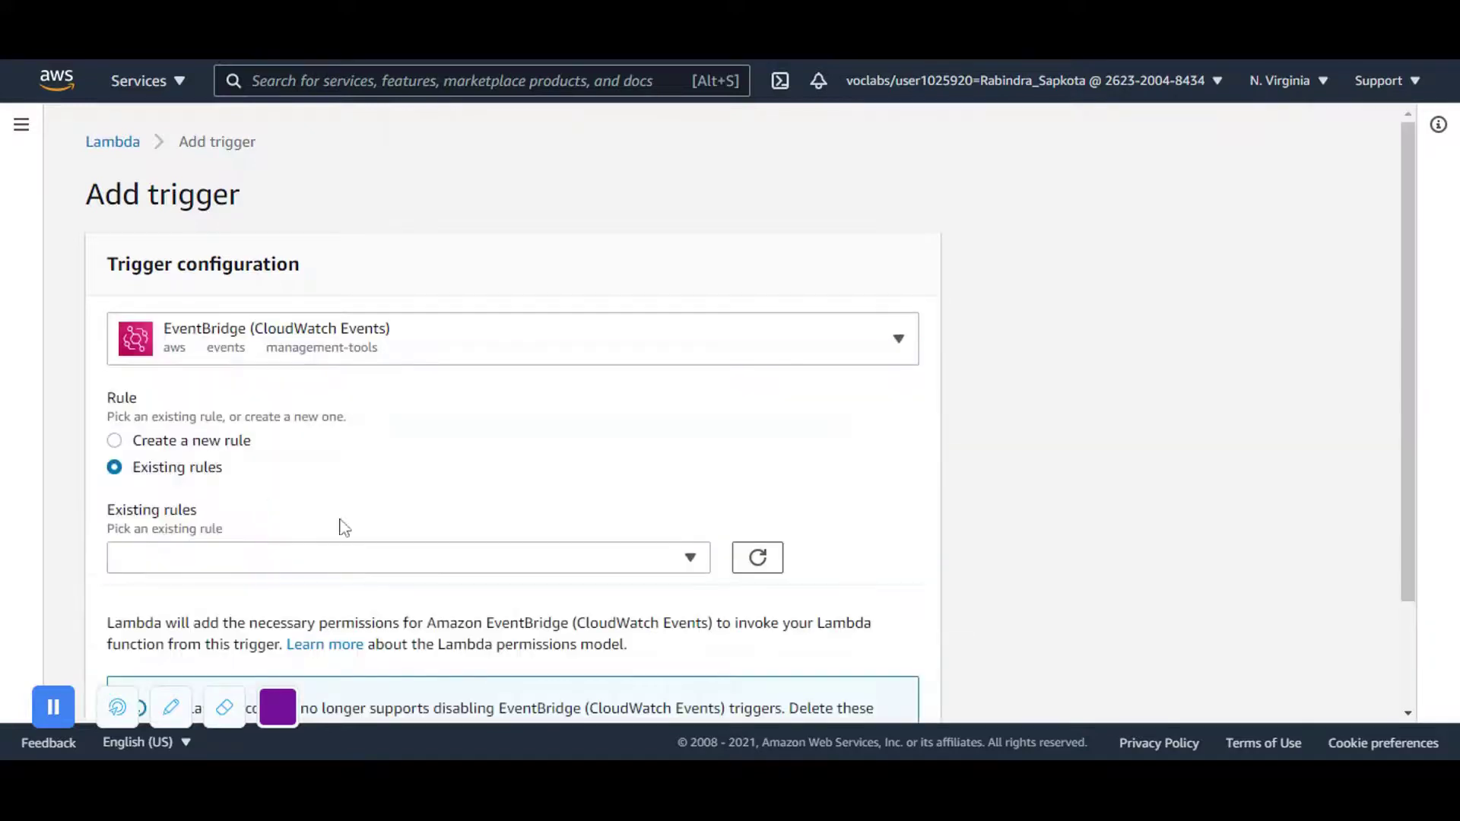
# Choose to create a new rule for the trigger and name it everyminute.
pyautogui.click(119, 443)
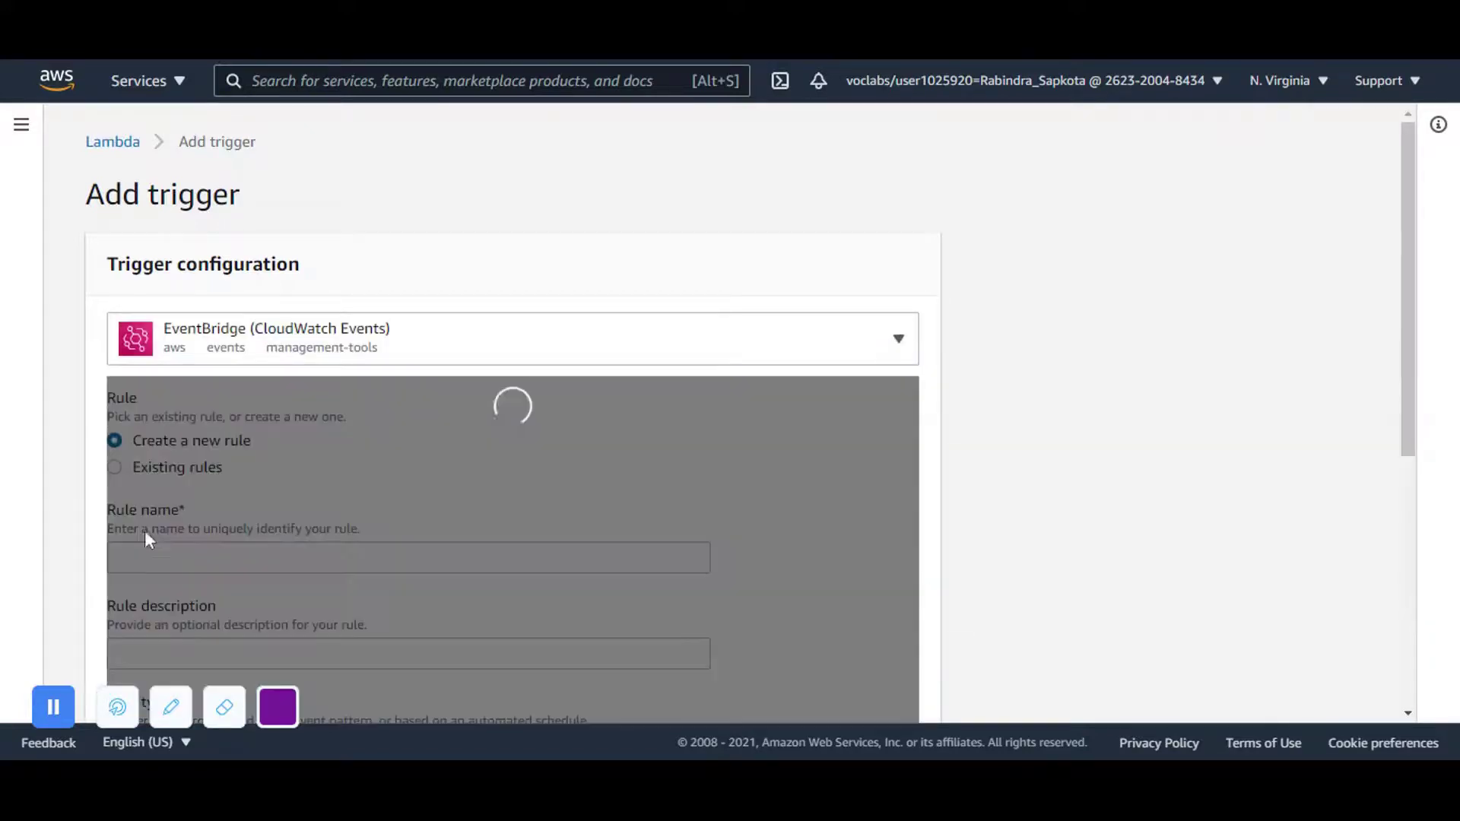
pyautogui.click(148, 557)
pyautogui.write('every')
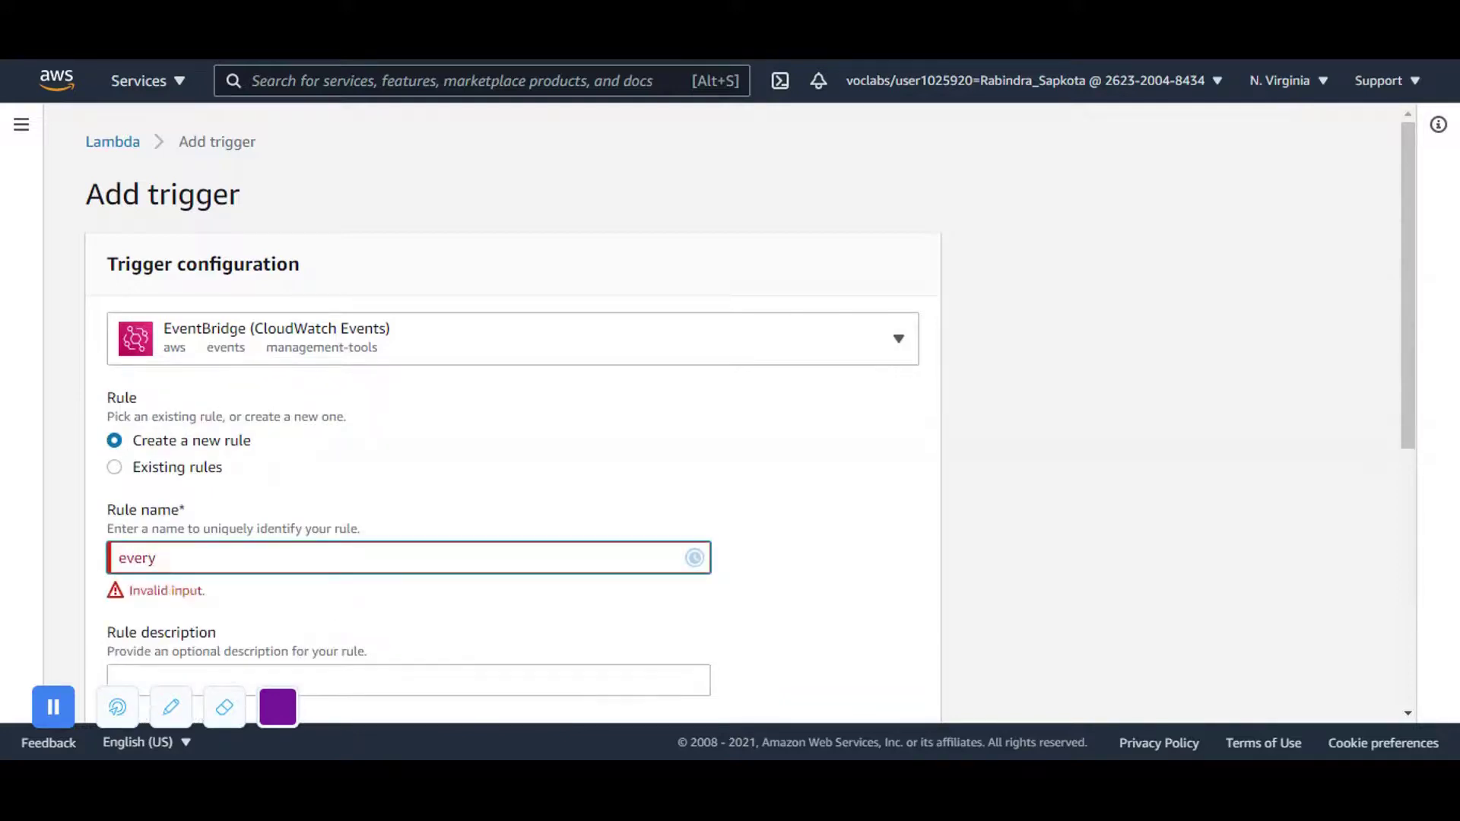
pyautogui.press('BackSpace')
pyautogui.write('minute')
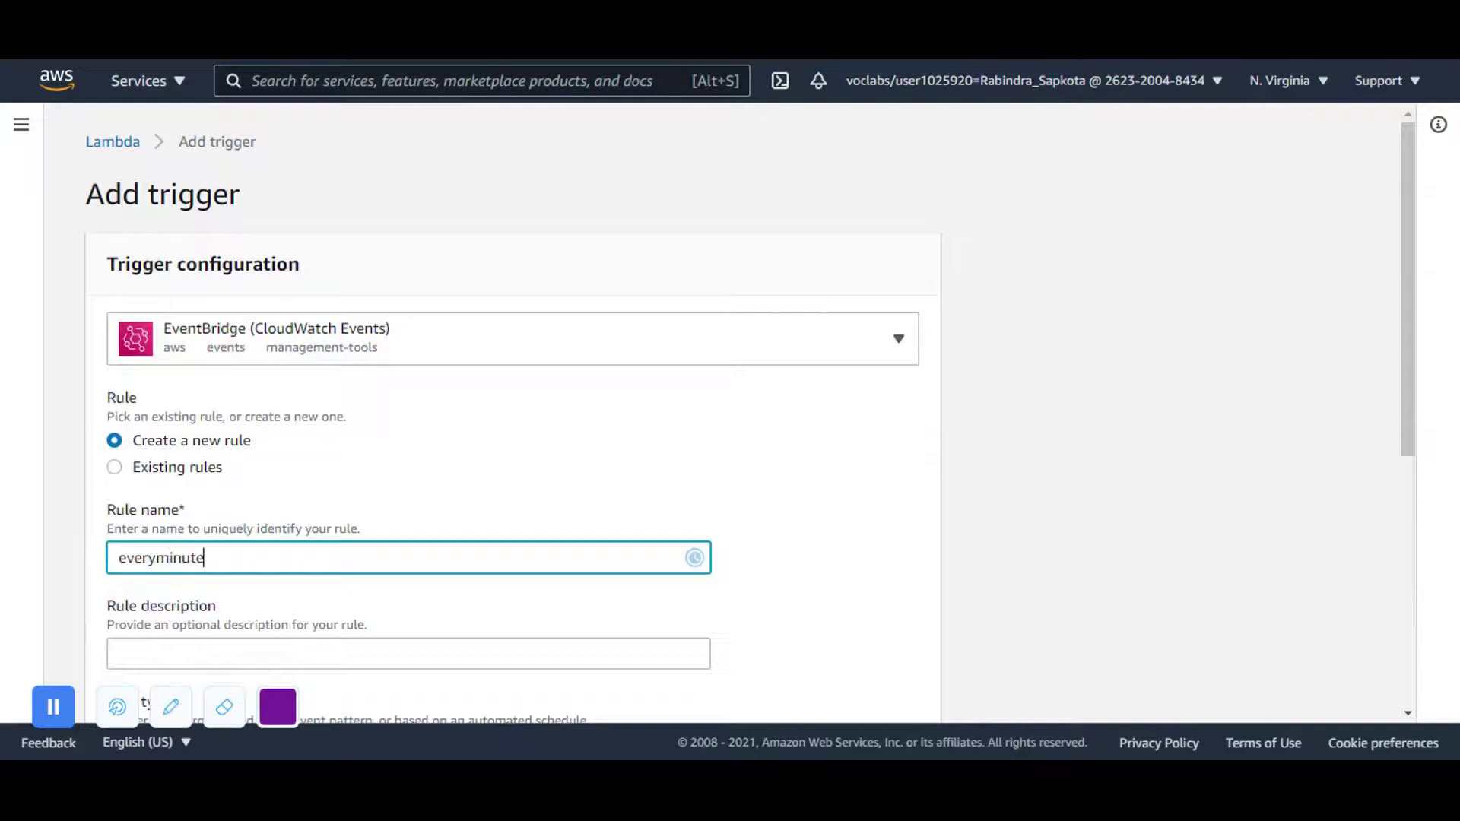
# Set the rule's schedule expression to rate(1 minute) and add the trigger to the function.
pyautogui.moveTo(1411, 384); pyautogui.dragTo(1419, 508)
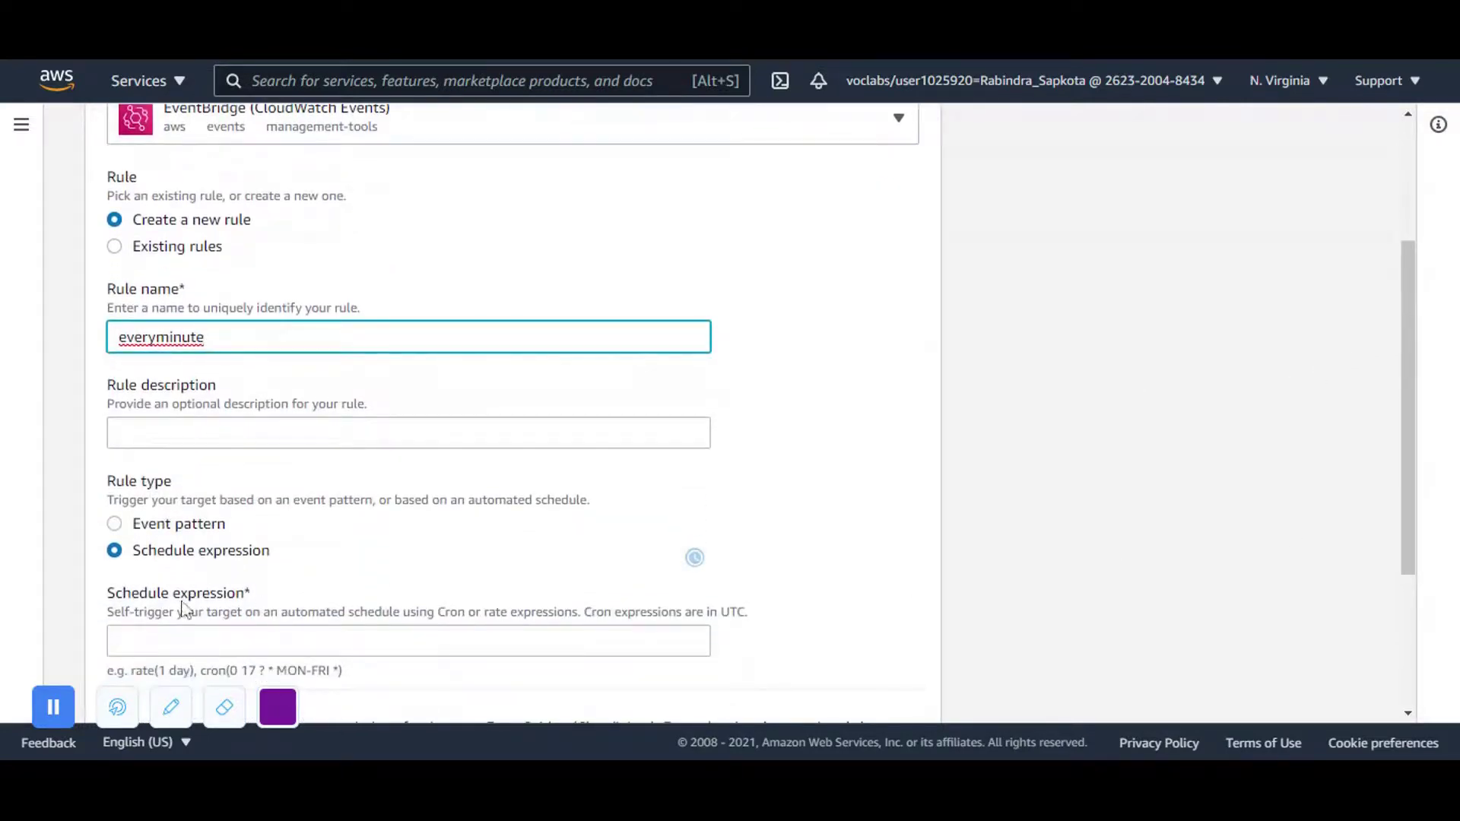
pyautogui.scroll(-2, 187, 610)
pyautogui.click(228, 511)
pyautogui.write('rat')
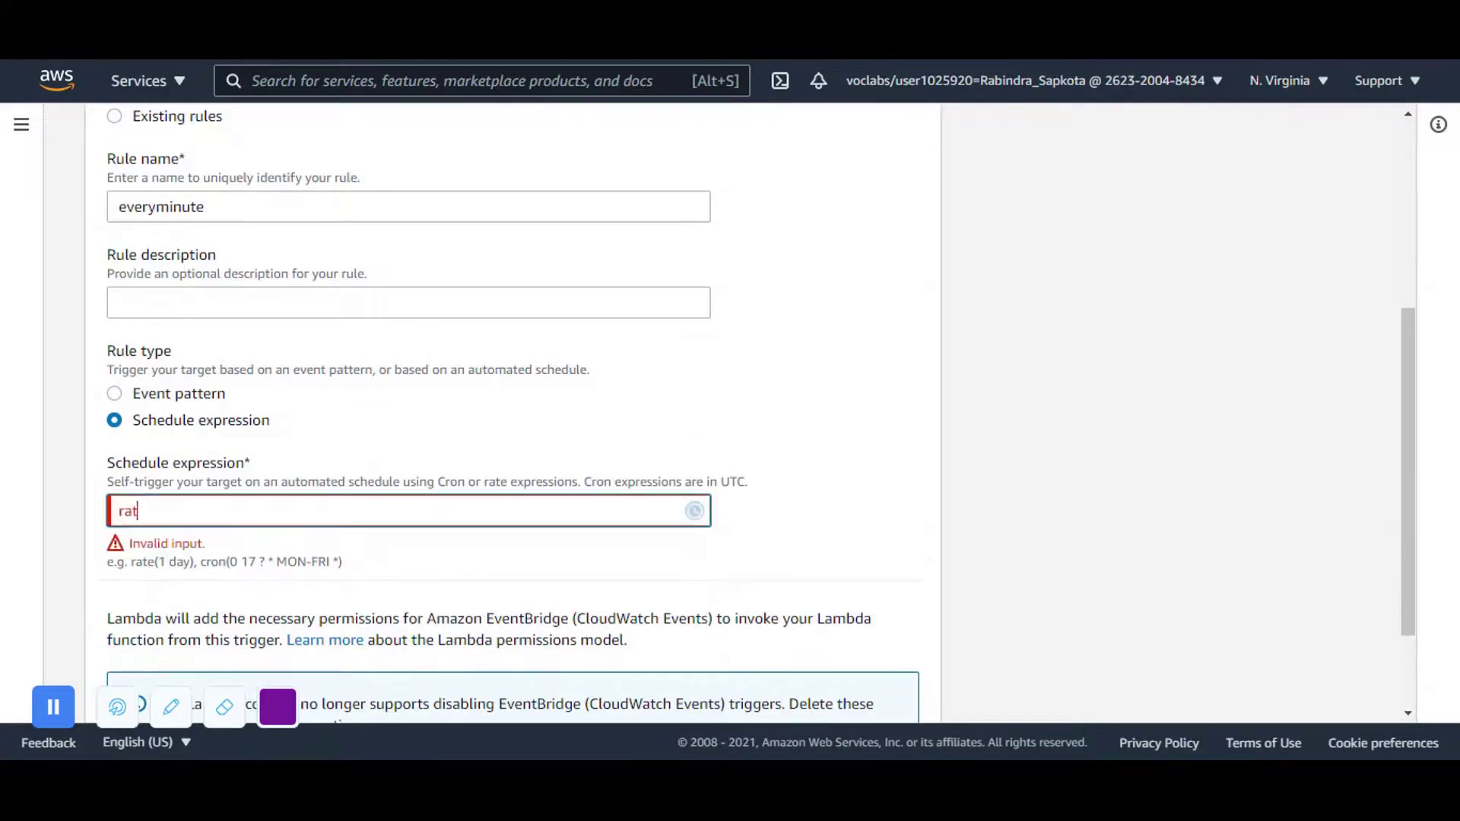
pyautogui.write('e(1 minute)')
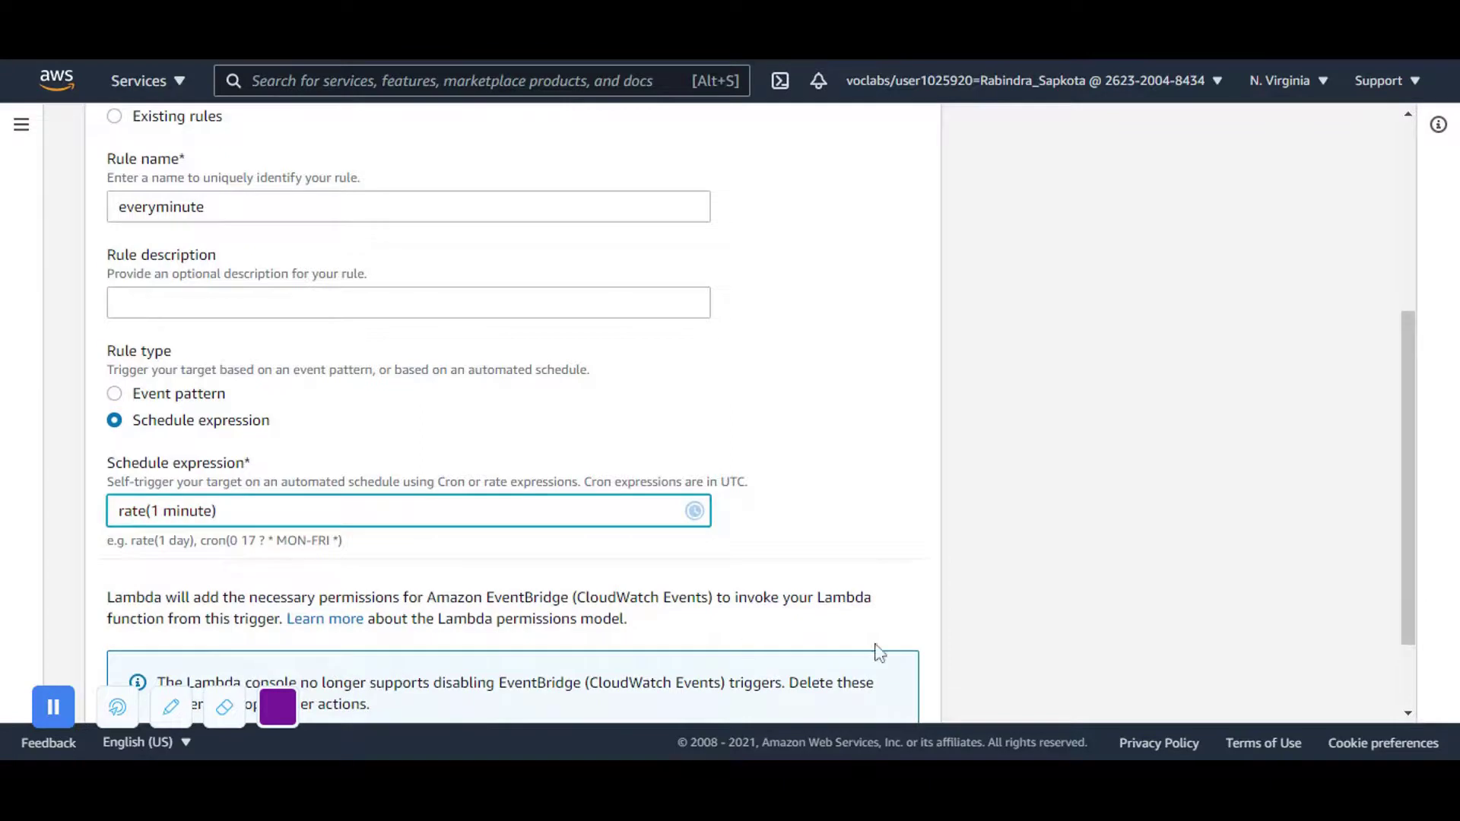
pyautogui.scroll(-3, 1404, 450)
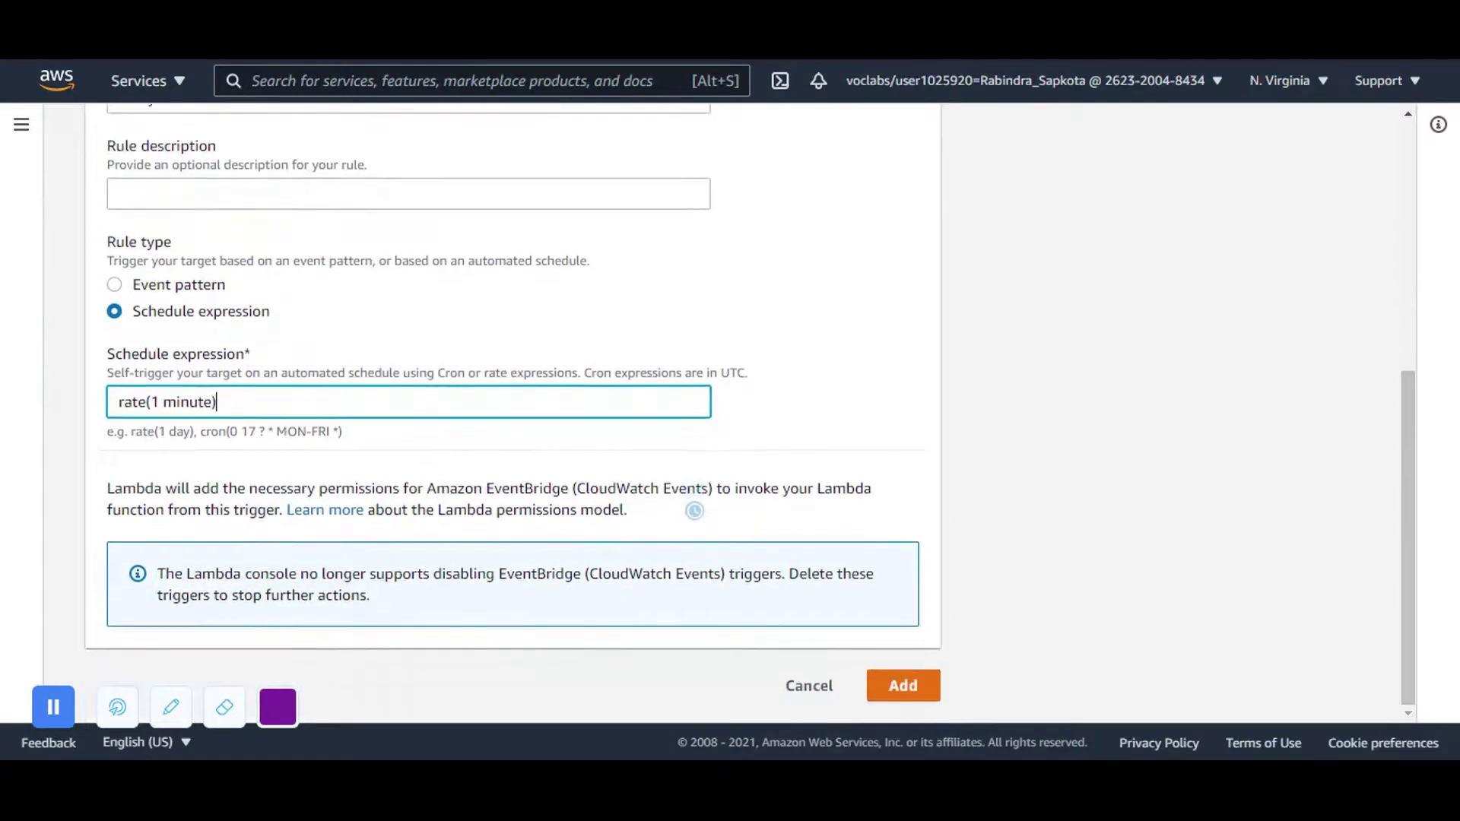
pyautogui.click(920, 695)
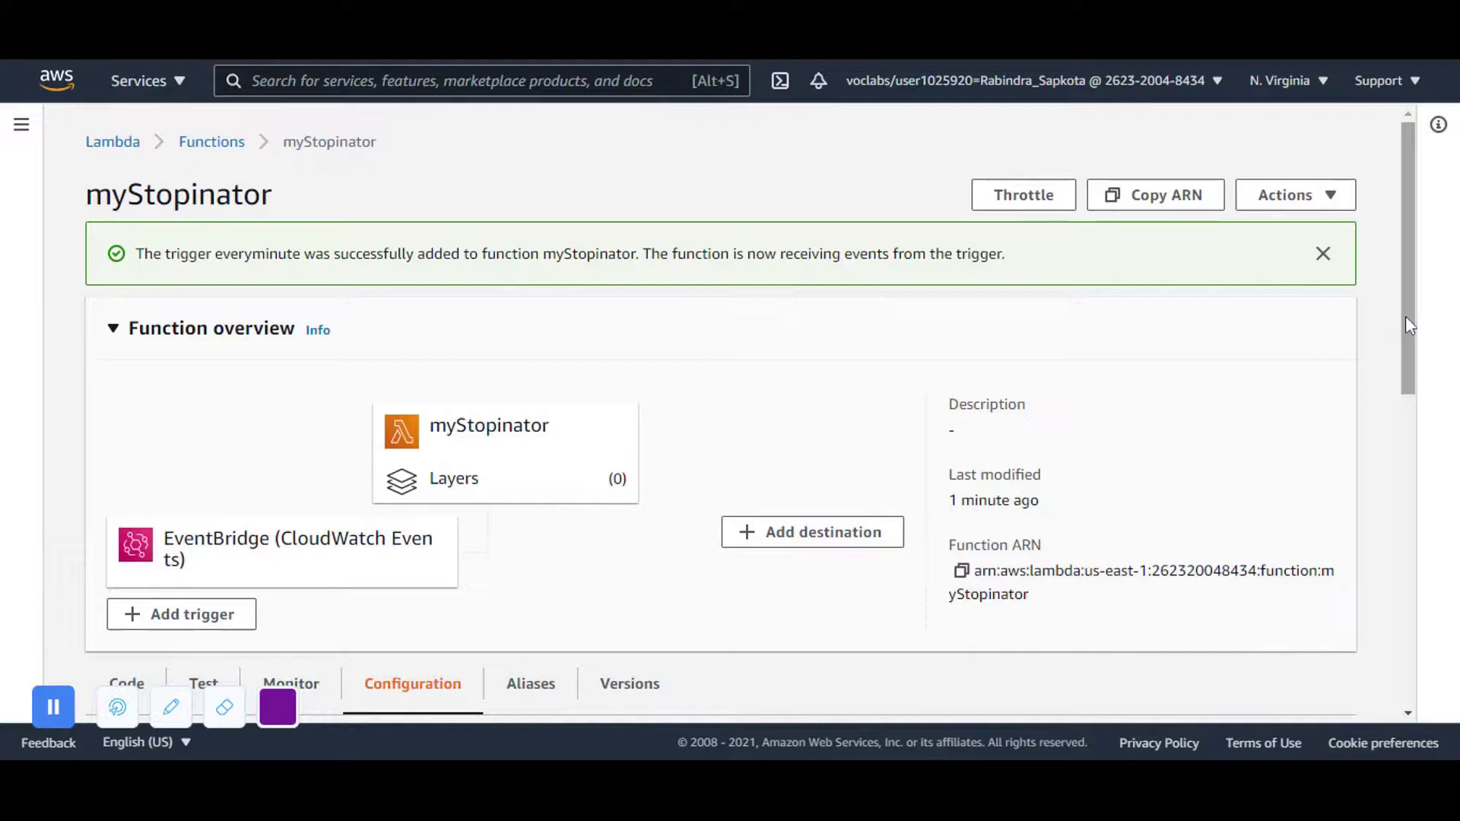
# Open lambda_function.py in the function's code source and replace its default code with the boto3 script that stops EC2 instances.
pyautogui.moveTo(1406, 316); pyautogui.dragTo(1436, 494)
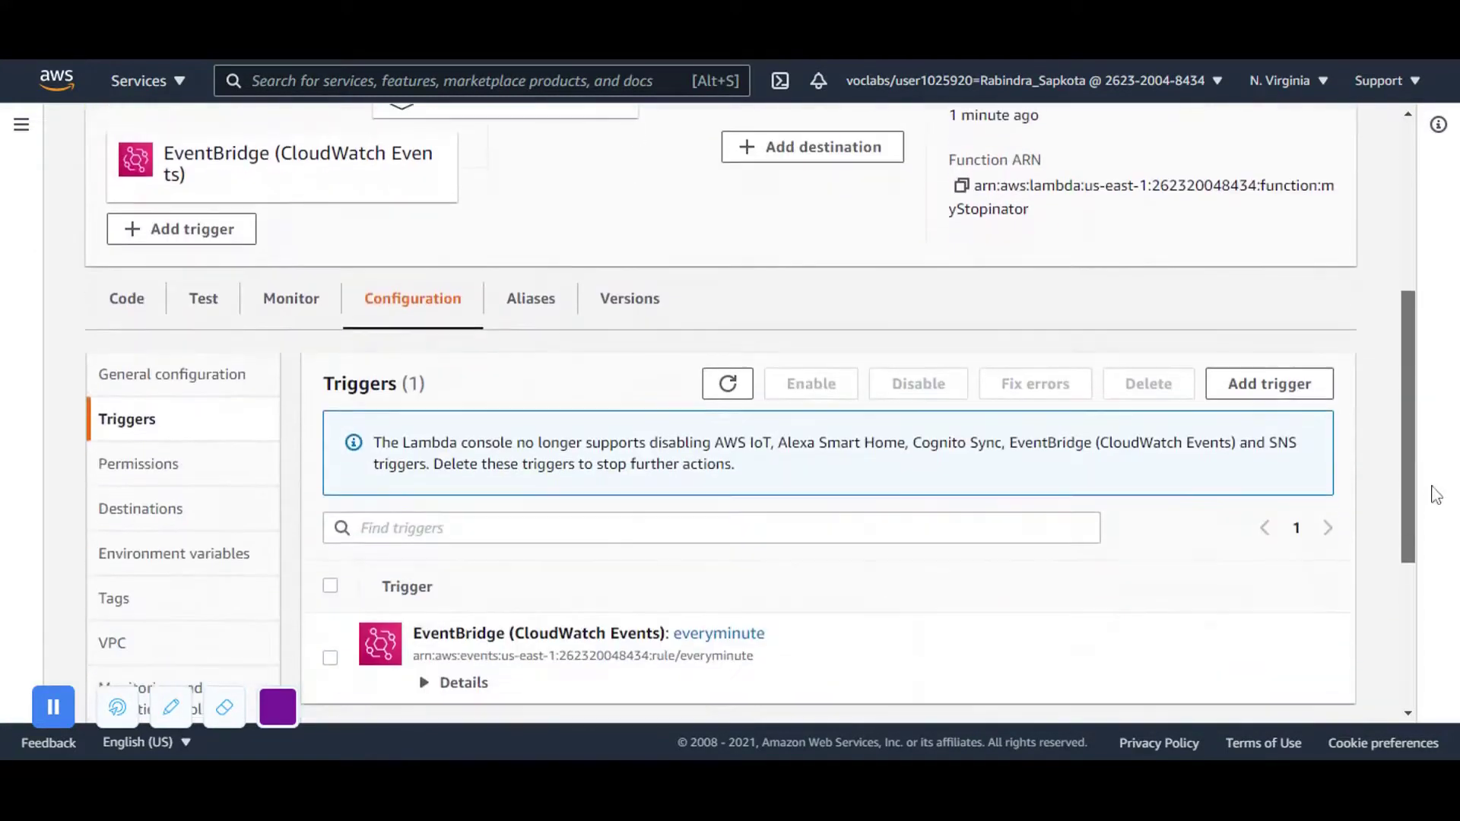
pyautogui.click(125, 312)
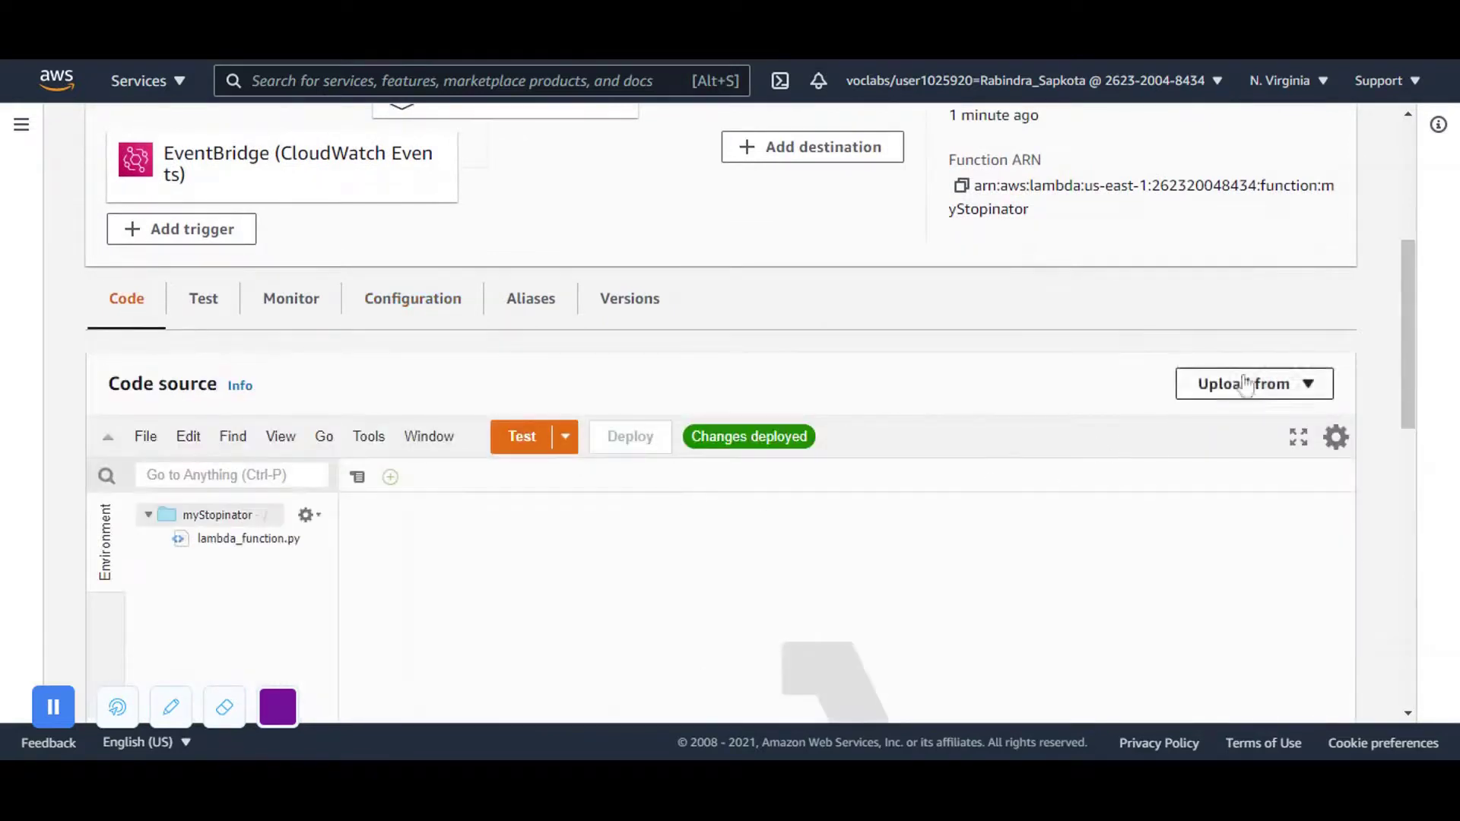
pyautogui.moveTo(1407, 327); pyautogui.dragTo(1405, 379)
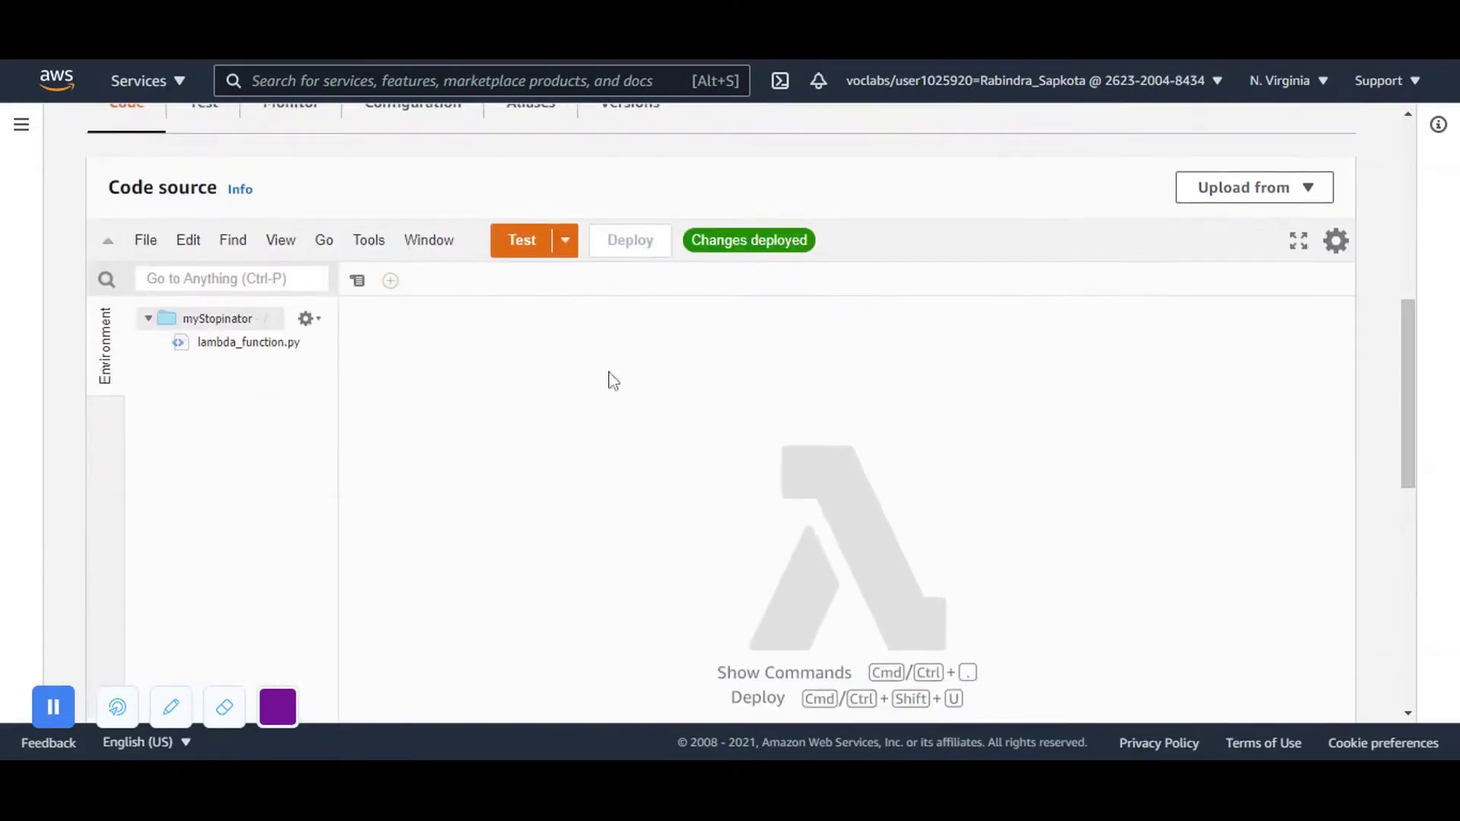
pyautogui.doubleClick(245, 344)
pyautogui.moveTo(396, 432); pyautogui.dragTo(372, 304)
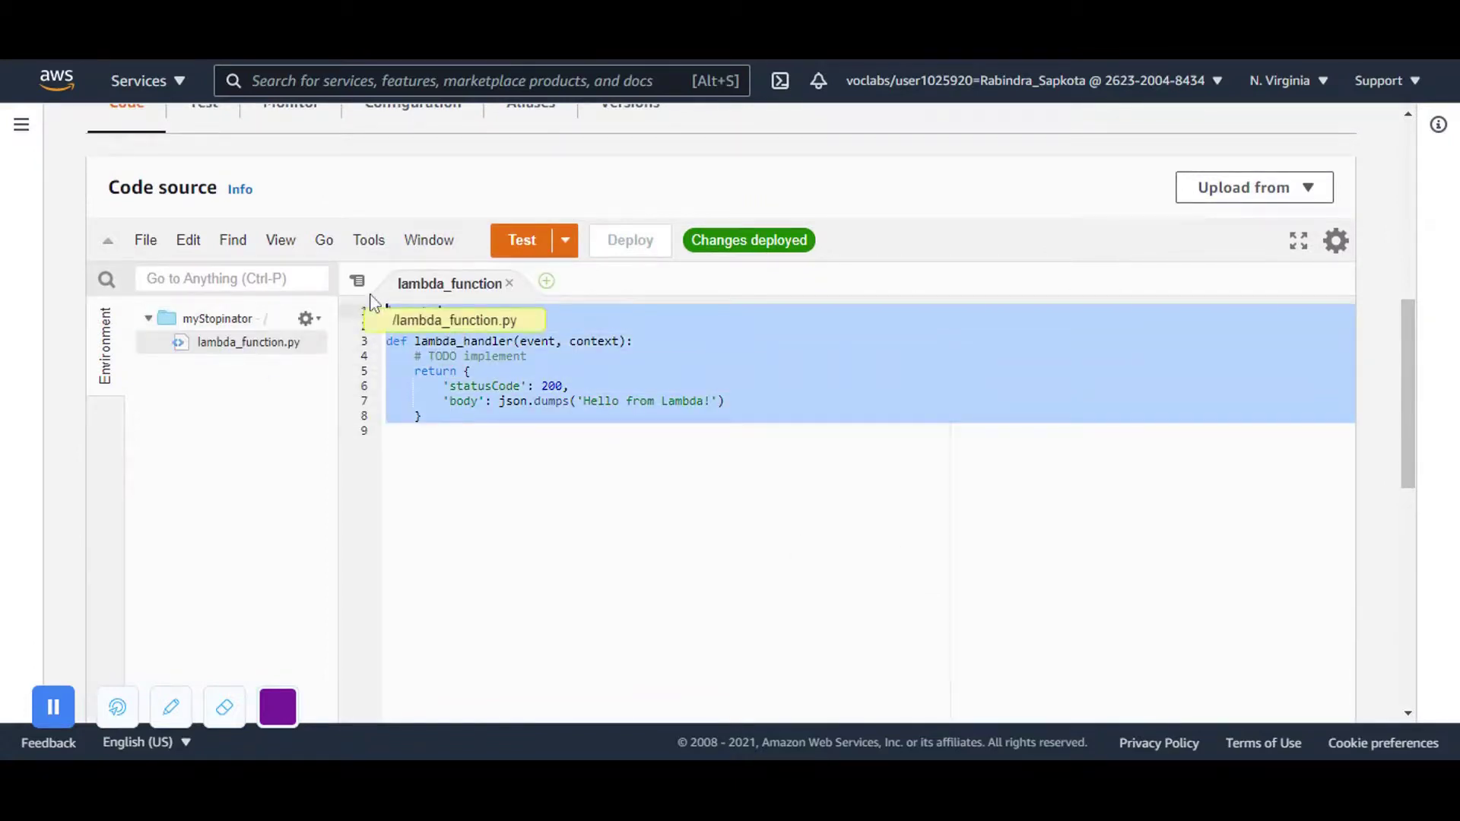
pyautogui.press('Delete')
pyautogui.write("import boto3 region = '<REPLACE_WITH_REGION>' instances = ['<REPLACE_WITH_INSTANCE_ID>'] ec2 = boto3.client('ec2', region_name=region) def lambda_handler(event, context): ec2.stop_instances(InstanceIds=instances) print('stopped your instances: ' + str(instances))")
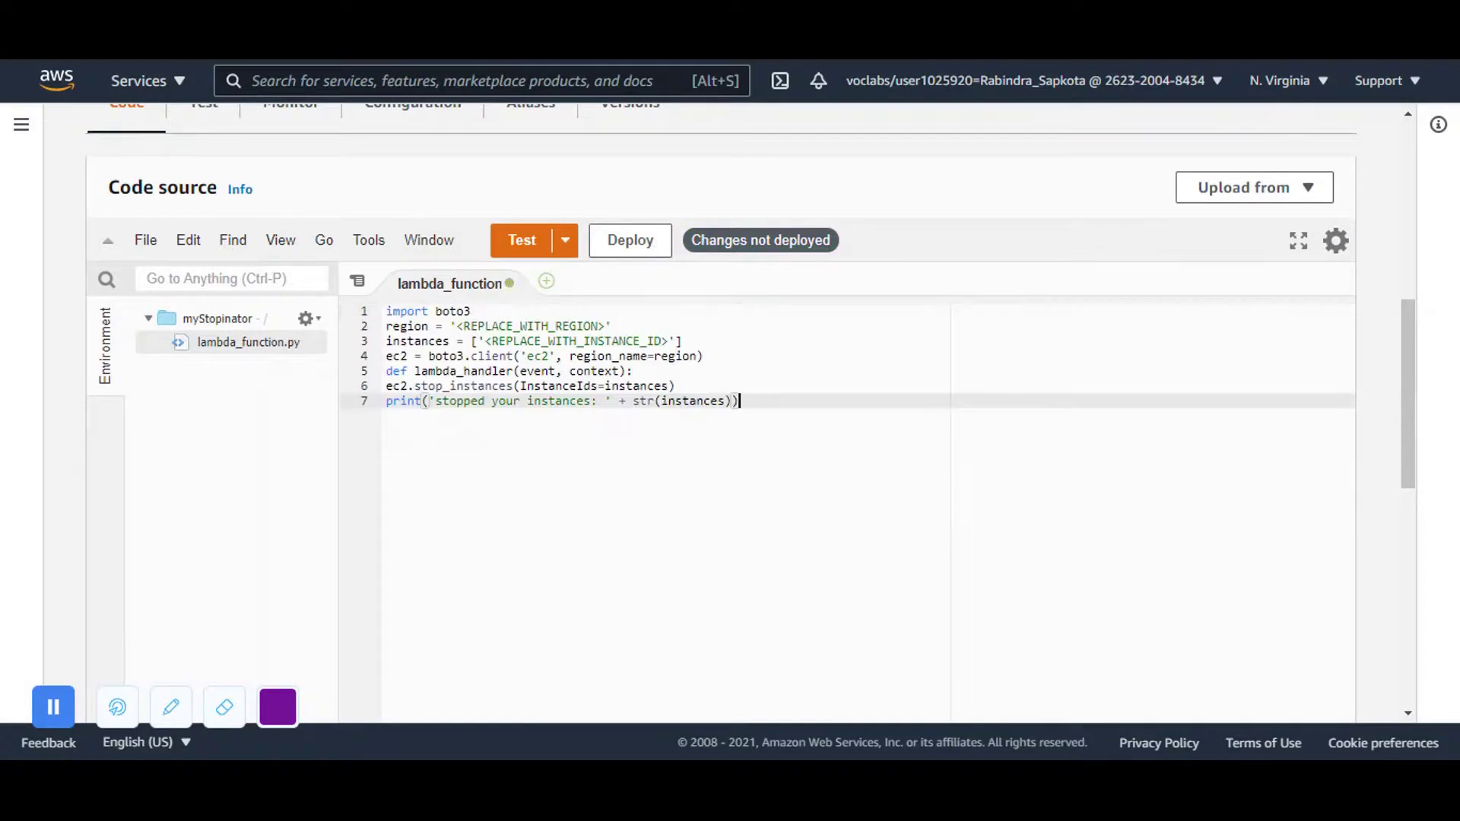
# Insert a blank line after the boto3 import and another before the lambda_handler definition.
pyautogui.click(473, 312)
pyautogui.click(386, 326)
pyautogui.press('Return')
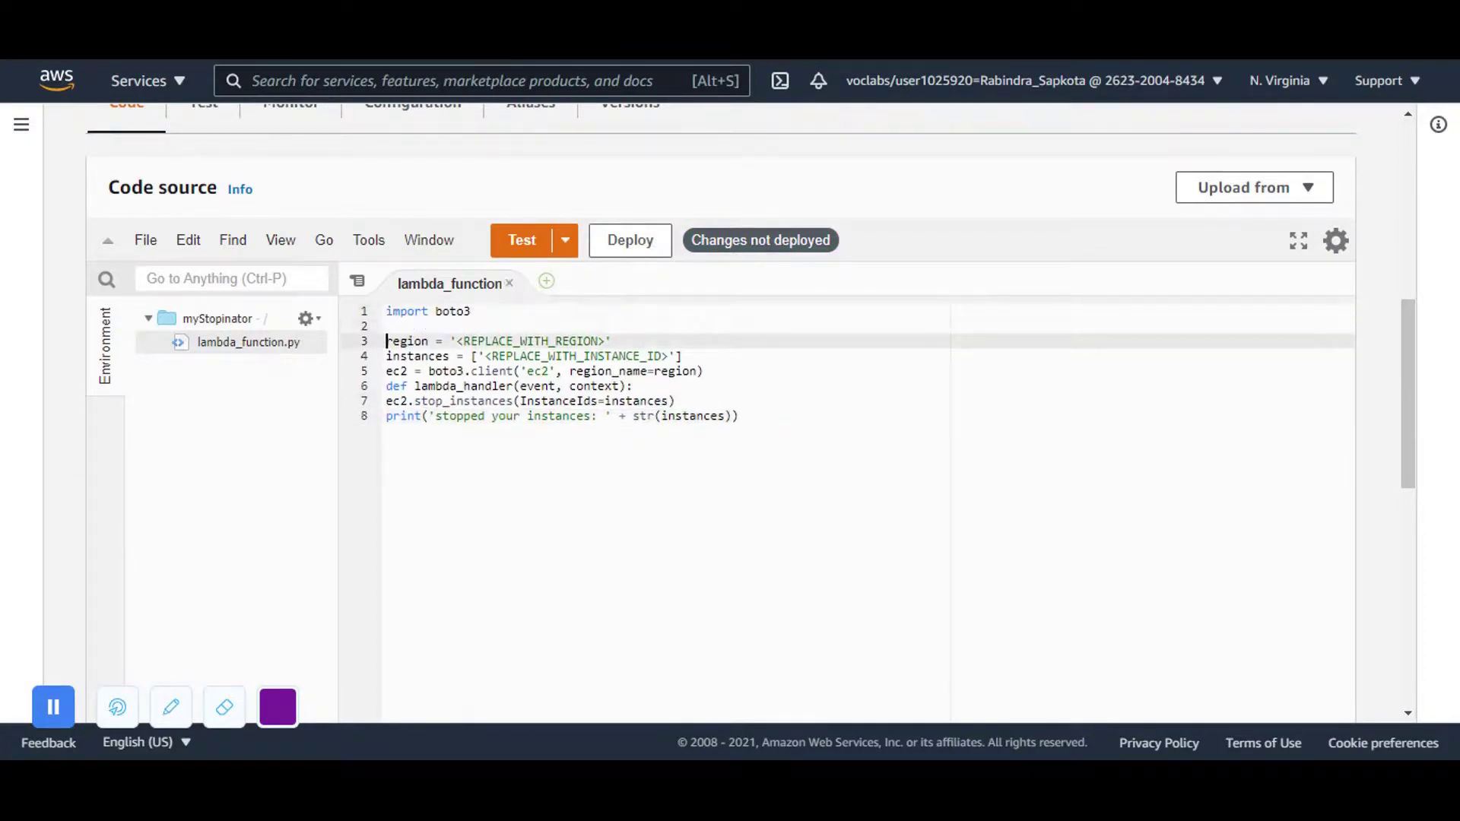
pyautogui.moveTo(456, 342); pyautogui.dragTo(599, 341)
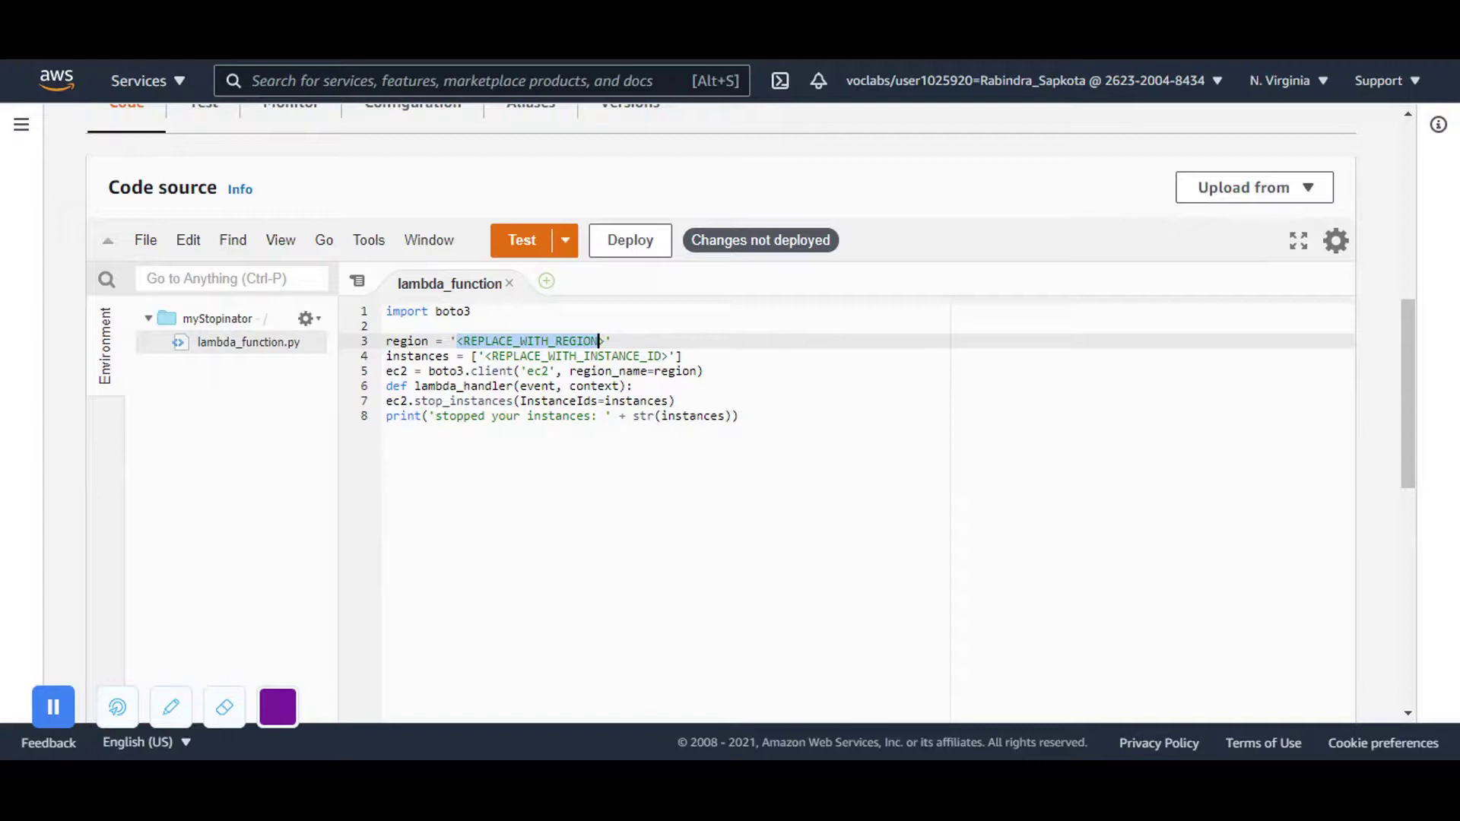
pyautogui.click(683, 356)
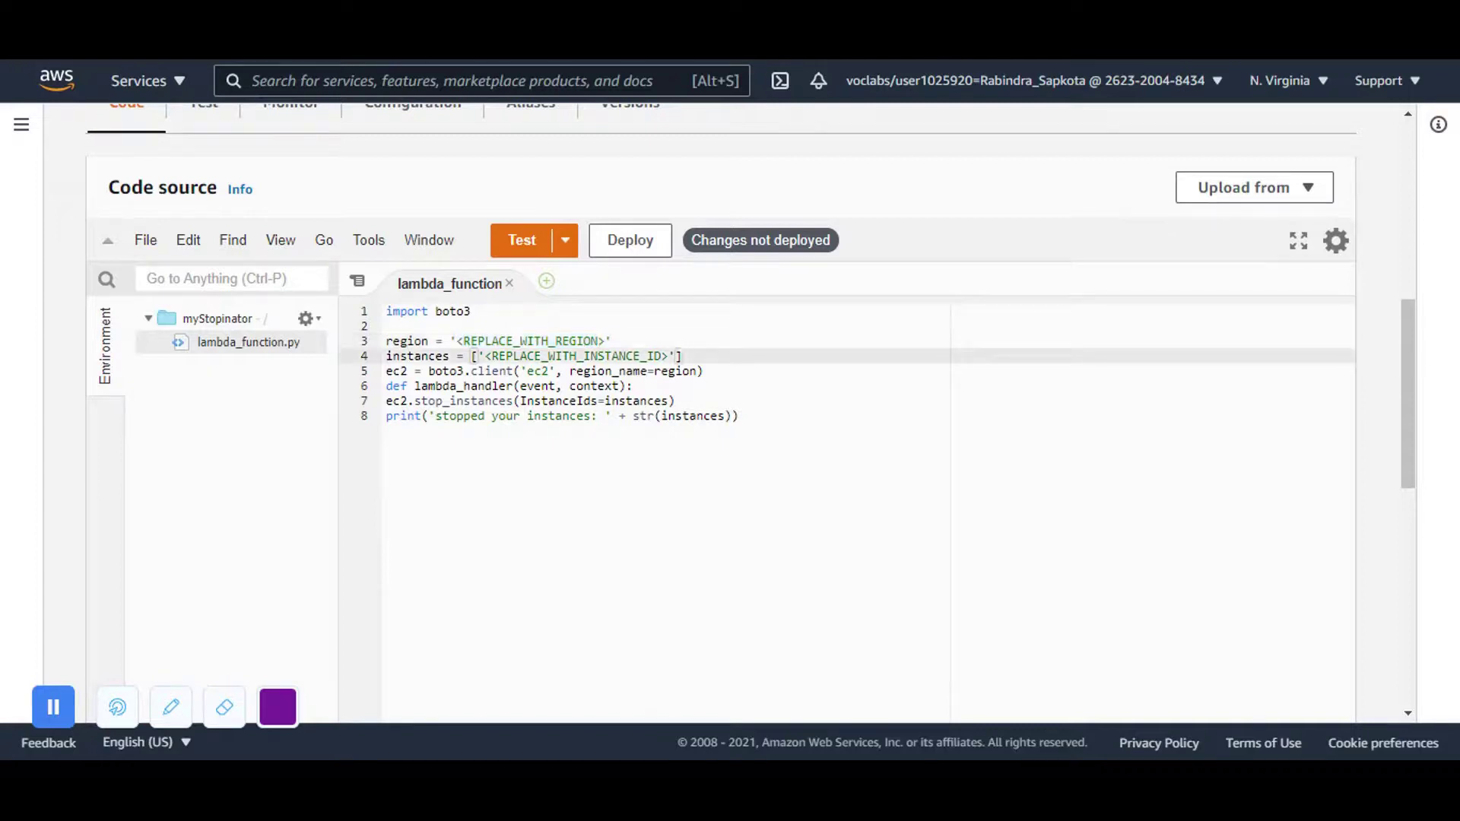
pyautogui.click(387, 371)
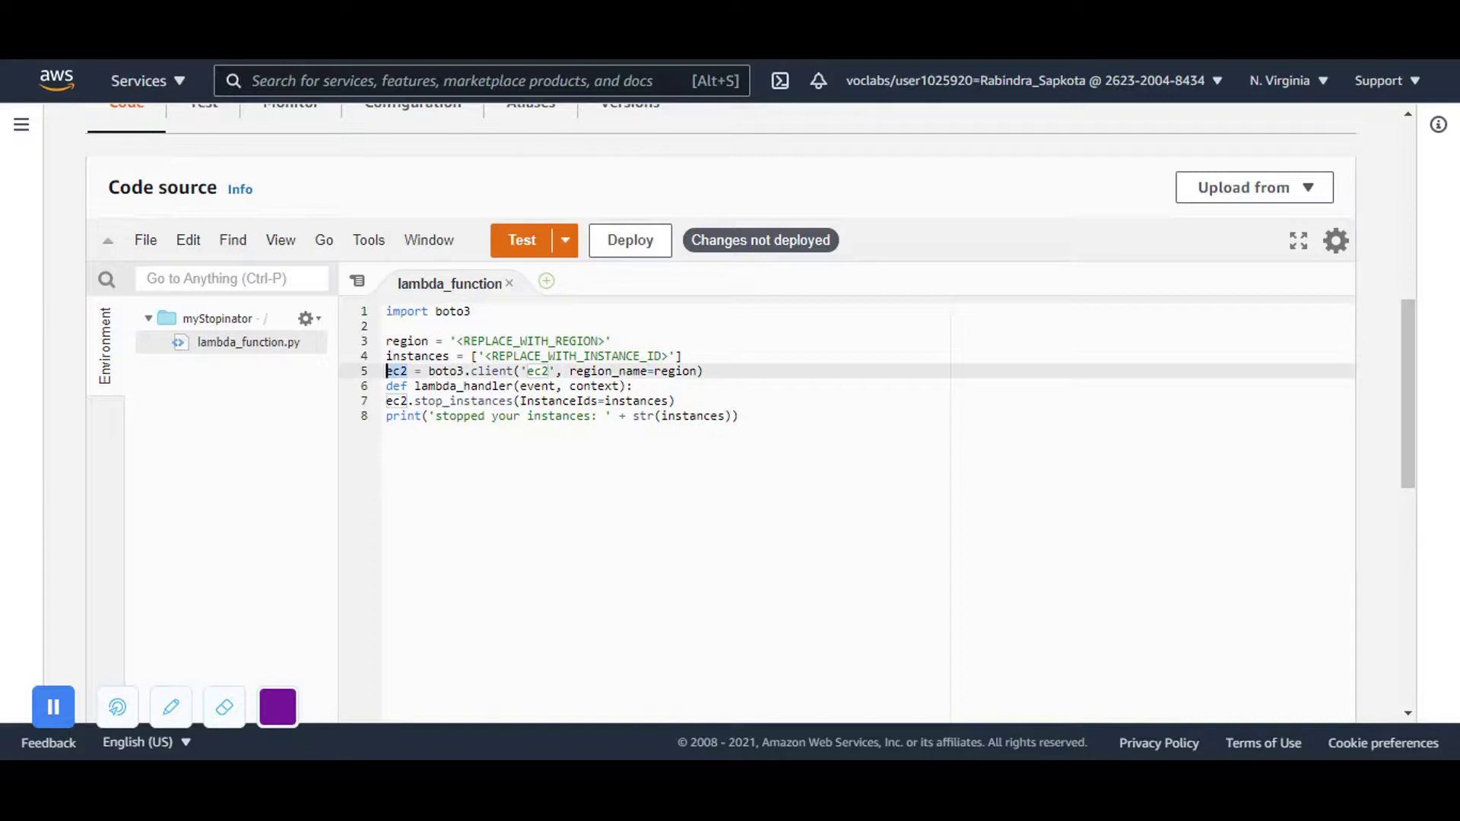
pyautogui.press('Down')
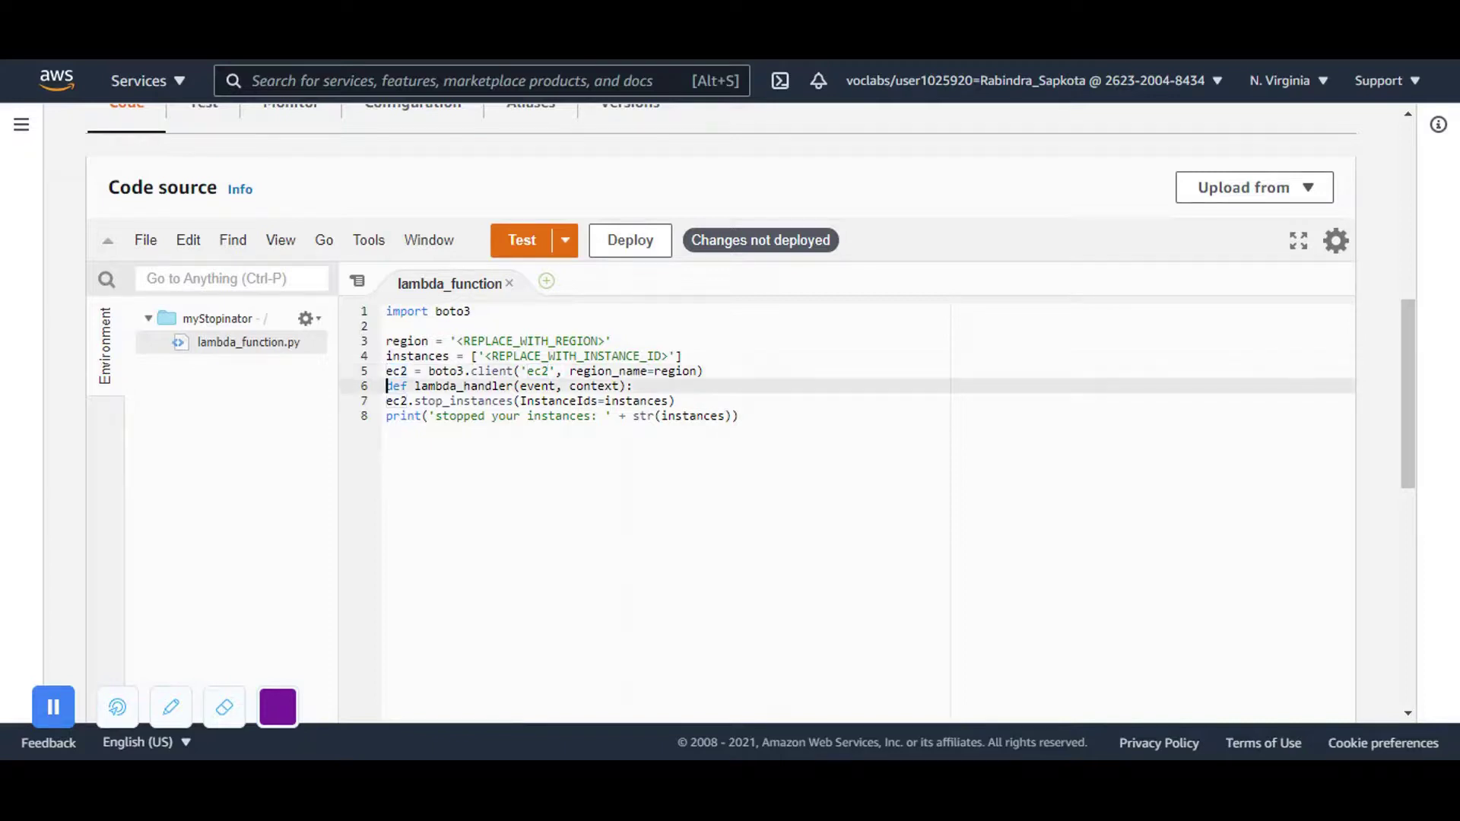
pyautogui.press('Return')
pyautogui.press('Down')
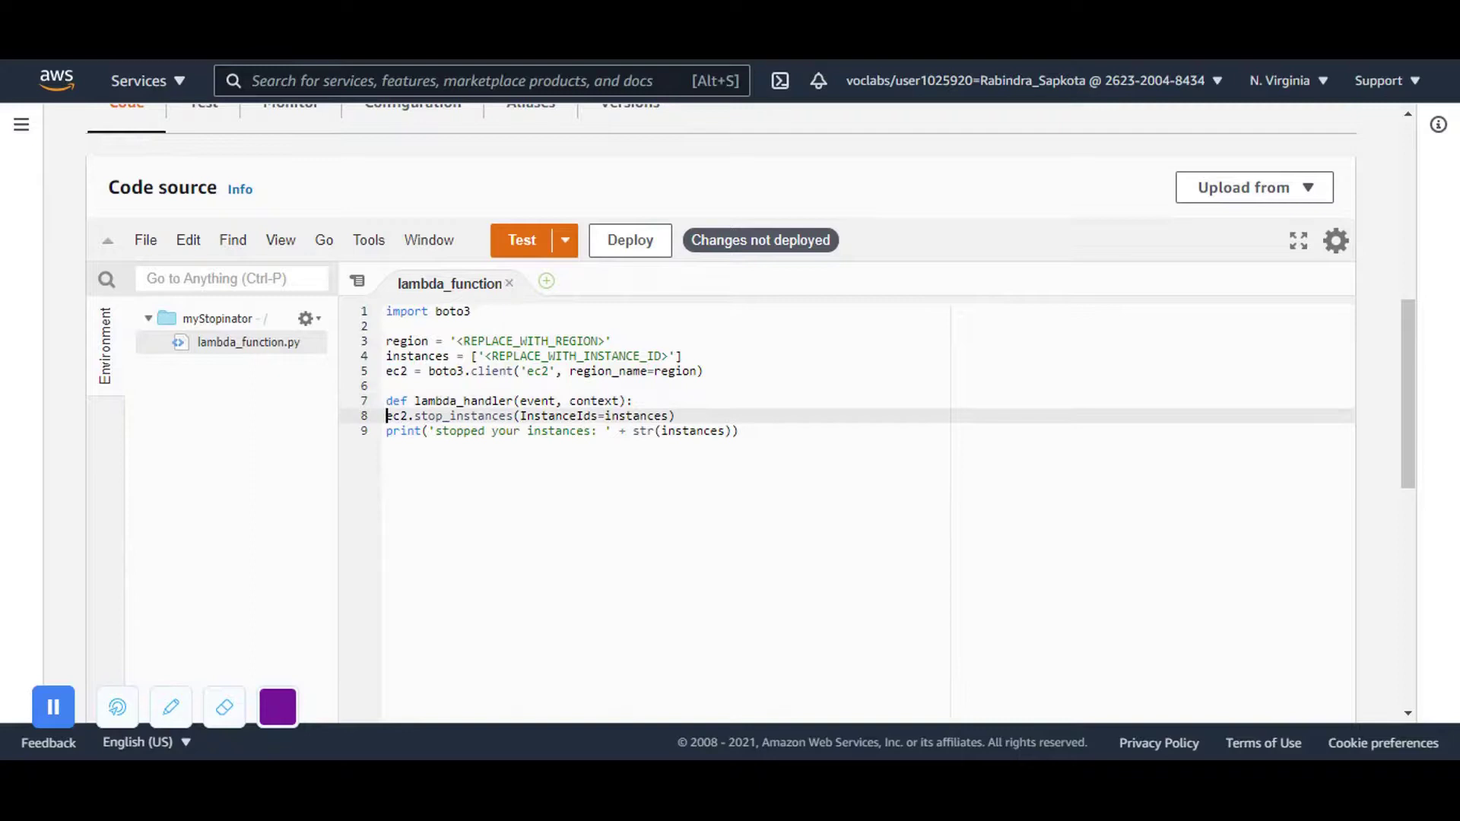
# Indent the ec2.stop_instances and print lines so they form the body of lambda_handler.
pyautogui.doubleClick(459, 416)
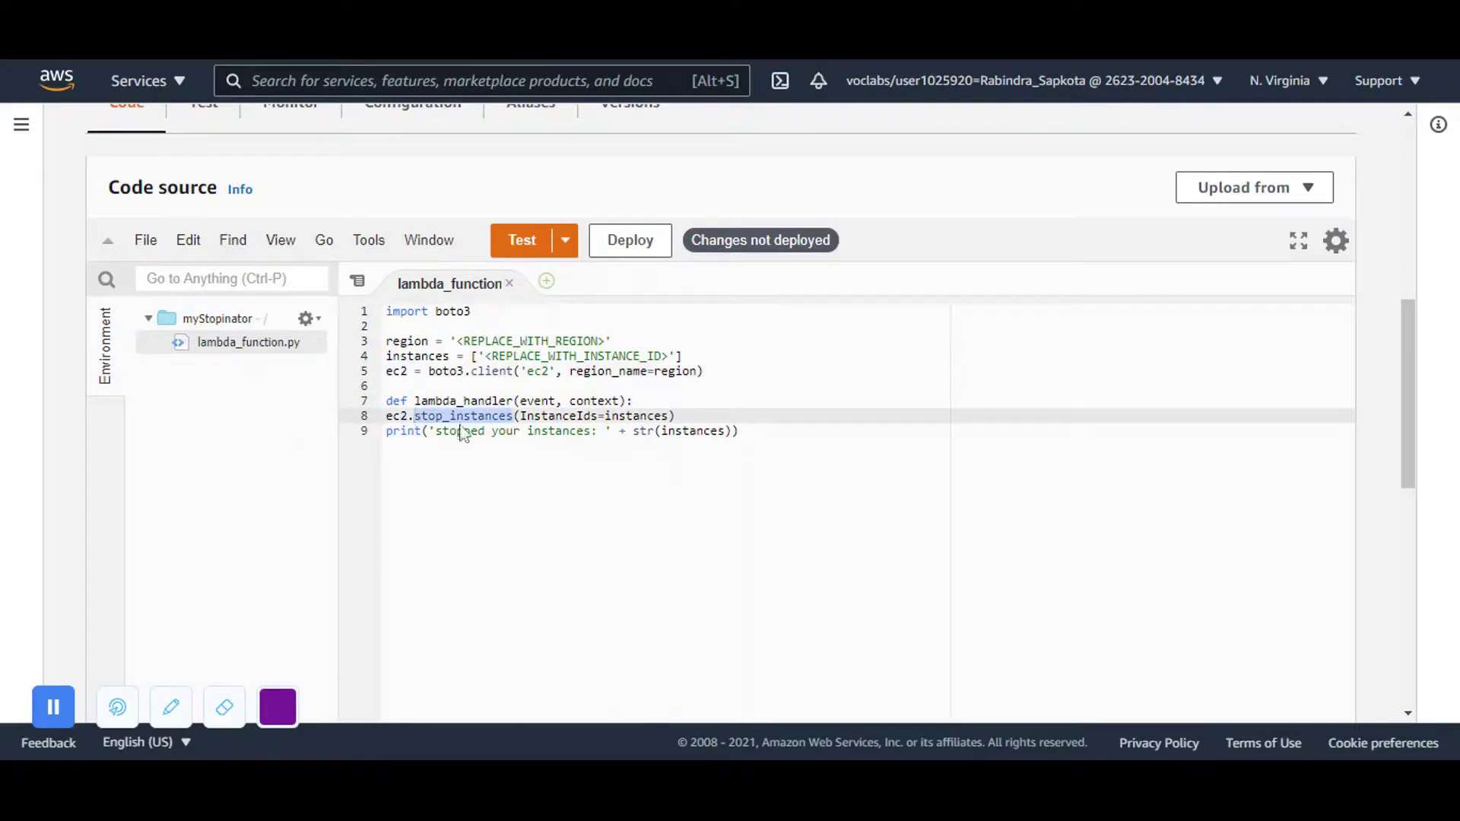
pyautogui.click(641, 416)
pyautogui.doubleClick(641, 416)
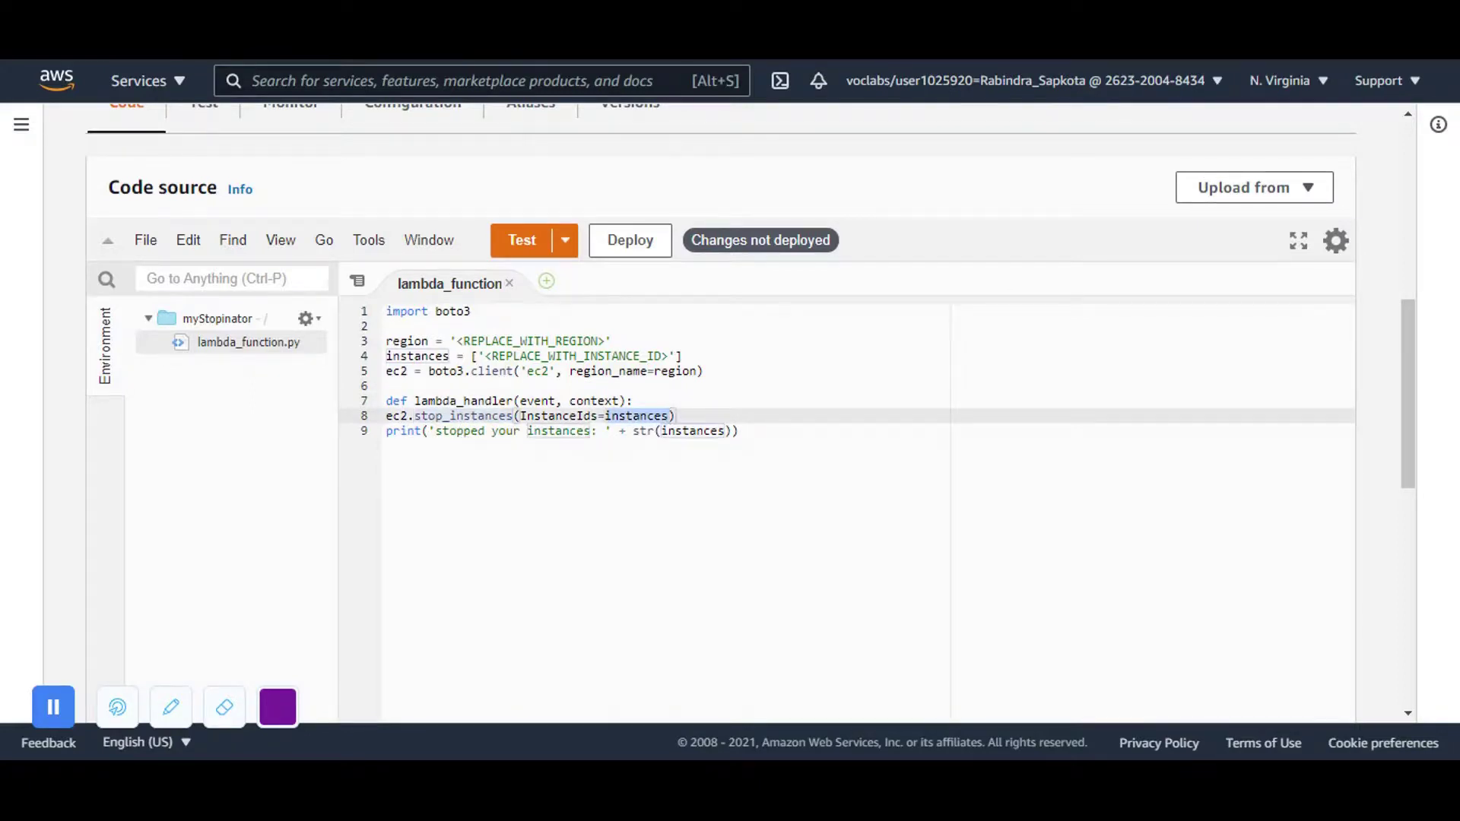
pyautogui.click(386, 416)
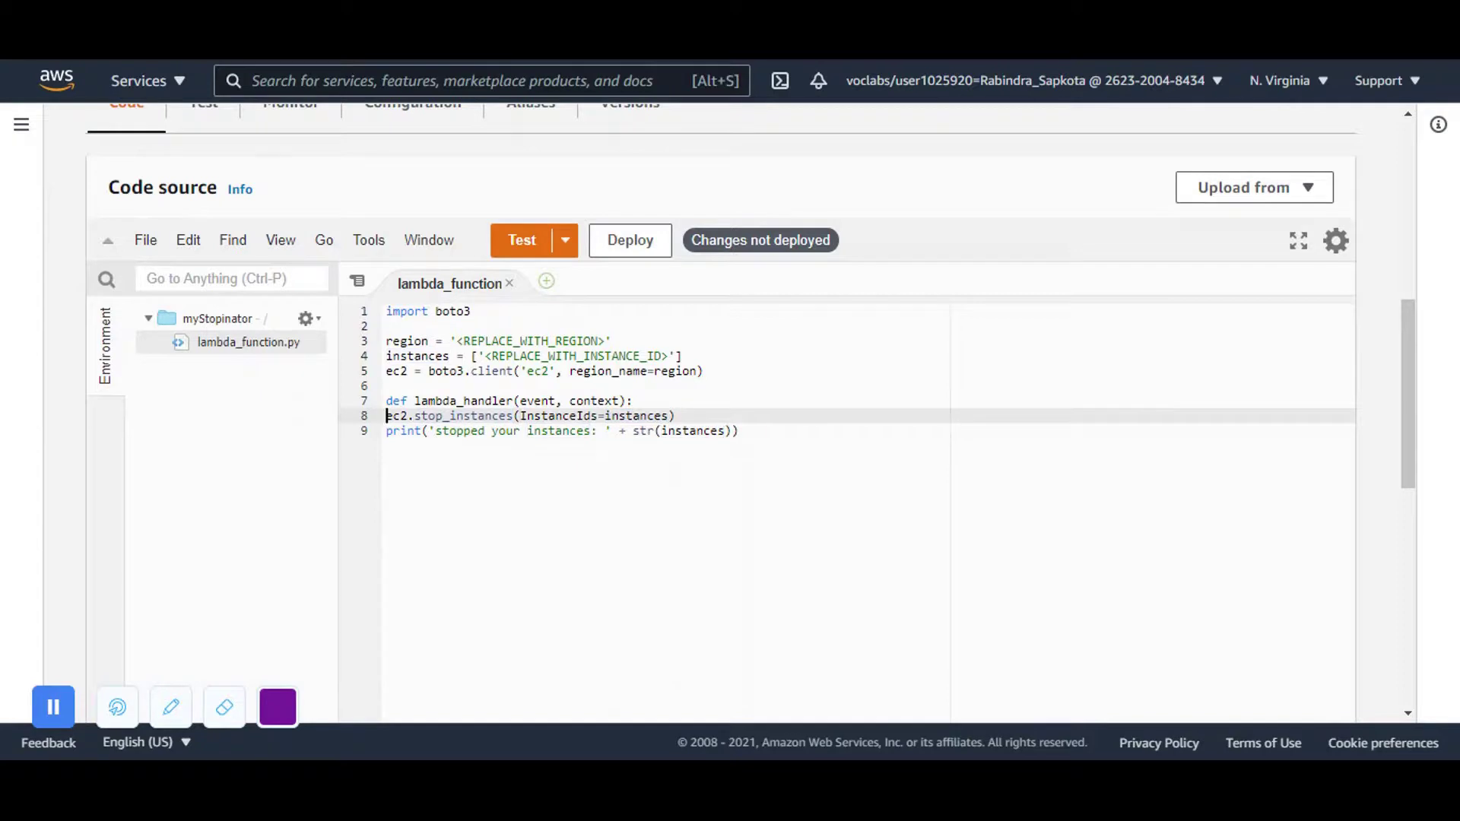
pyautogui.press('Tab')
pyautogui.press('Down')
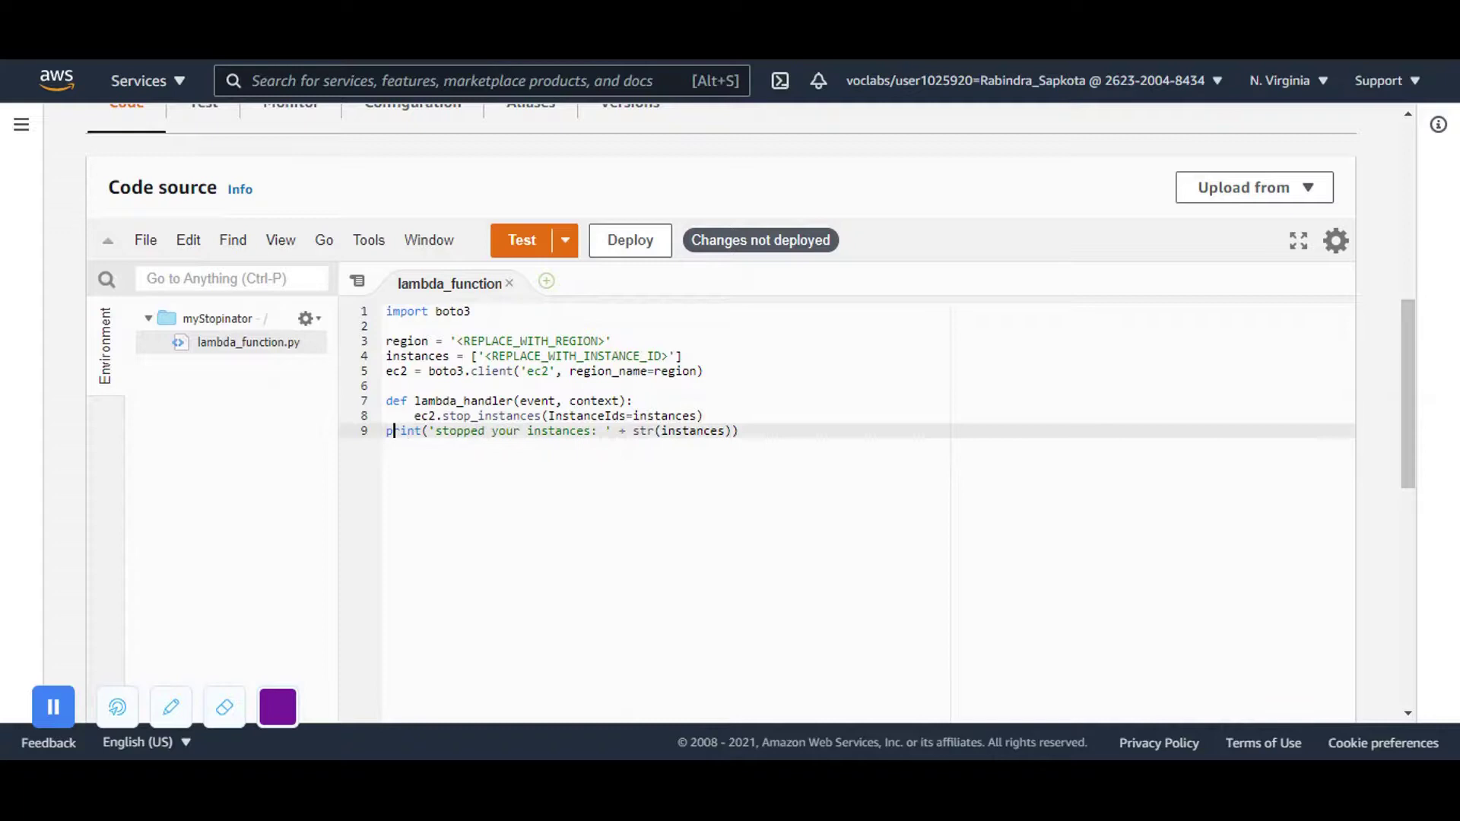
pyautogui.press('Tab')
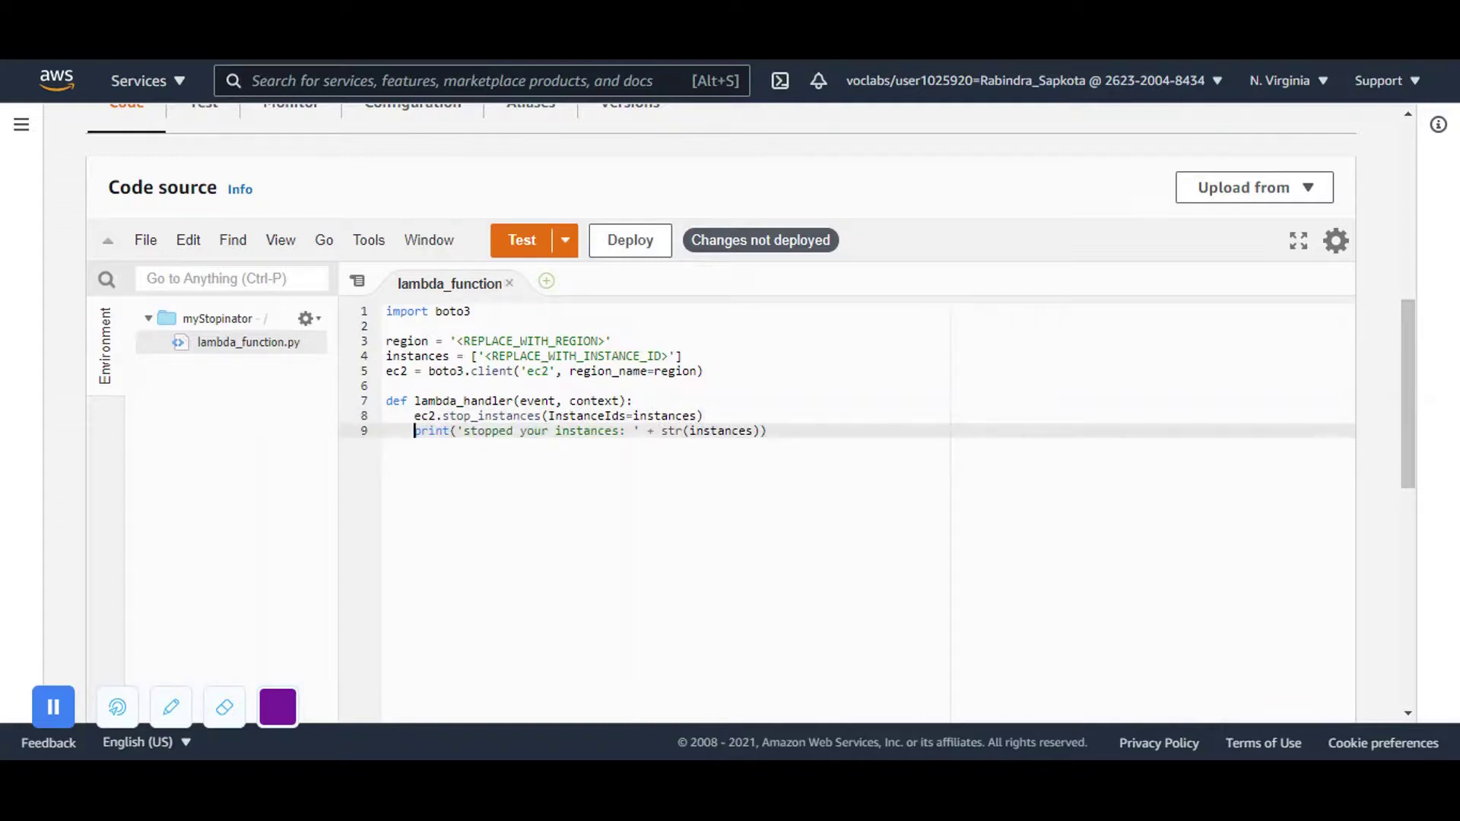
# Select the entire script in lambda_function.py, from the boto3 import to the print line.
pyautogui.moveTo(457, 341); pyautogui.dragTo(607, 341)
pyautogui.click(768, 430)
pyautogui.moveTo(768, 431); pyautogui.dragTo(306, 305)
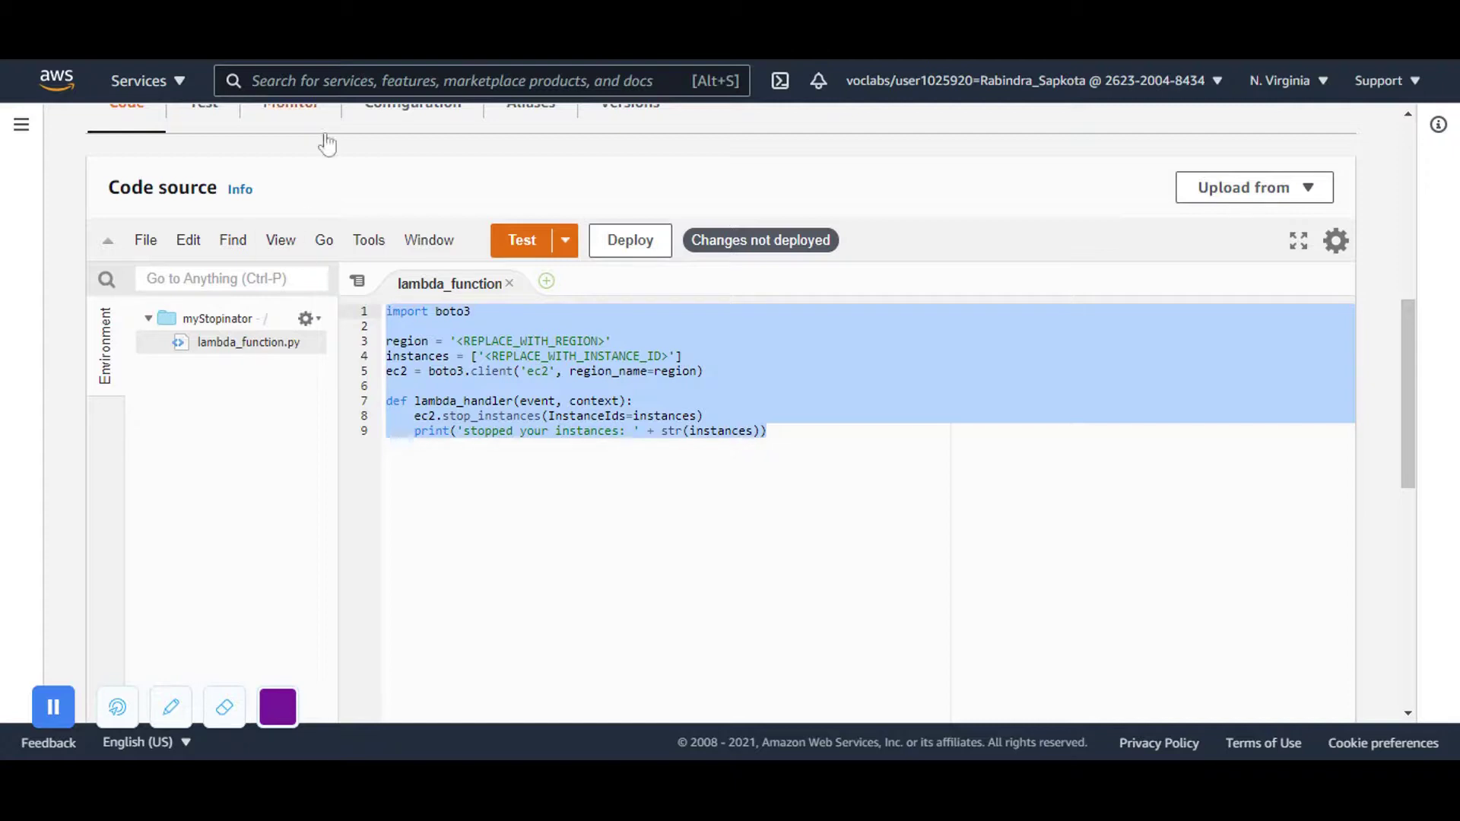
# Go to the EC2 service, show its running instances and dismiss the welcome message.
pyautogui.write('EC@')
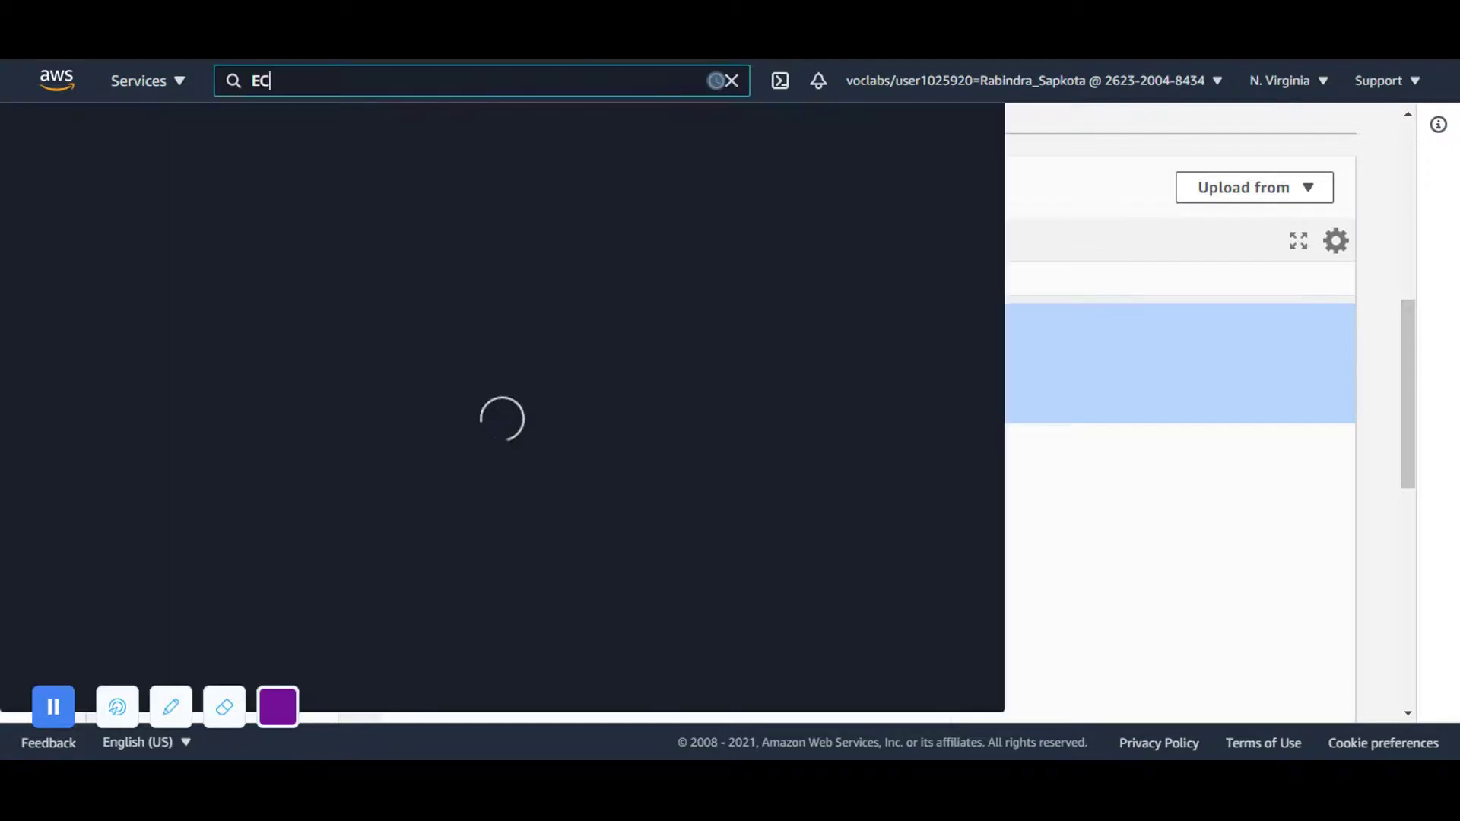
pyautogui.press('BackSpace')
pyautogui.write('2')
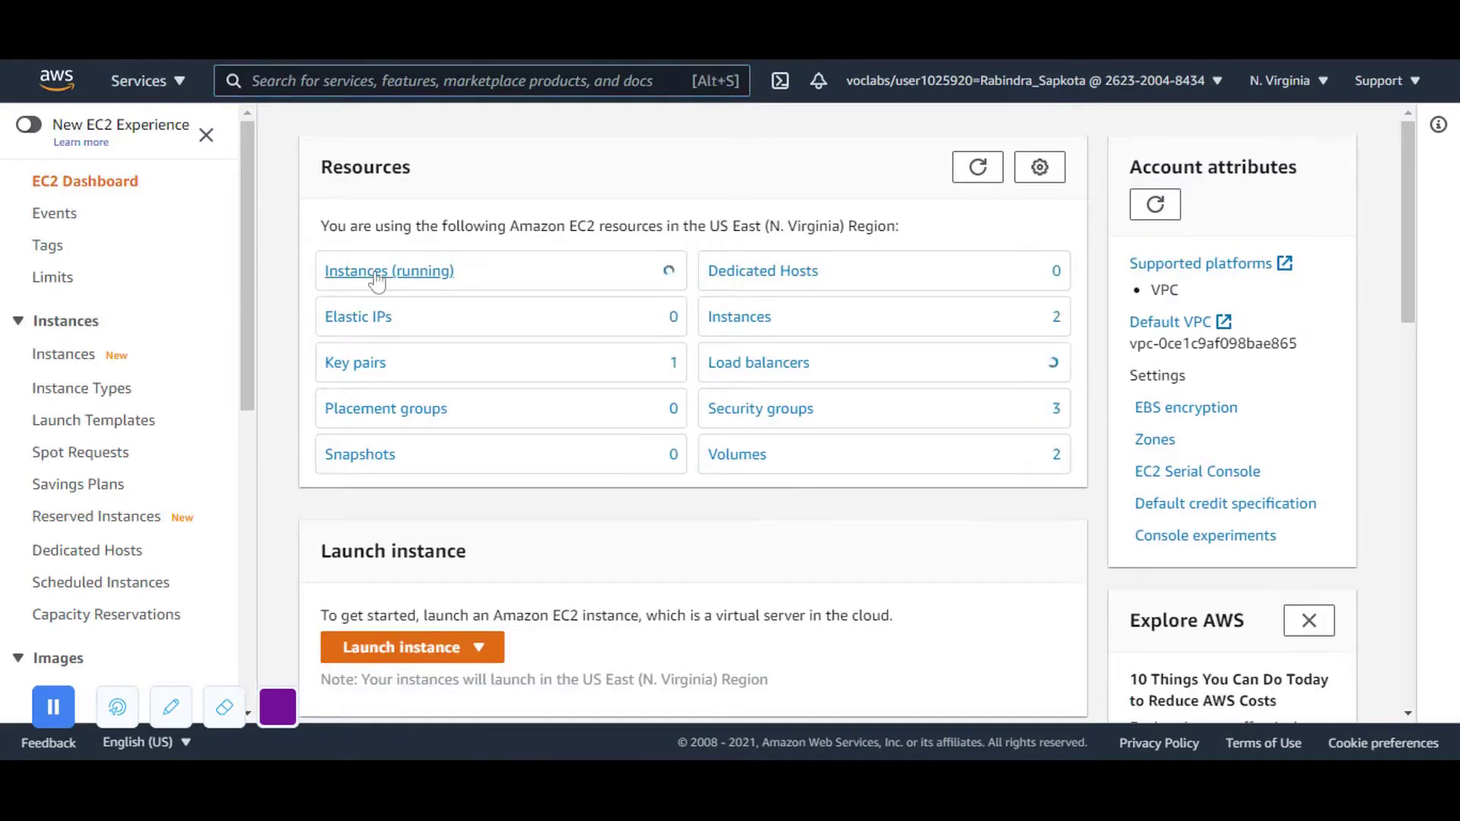
pyautogui.click(374, 273)
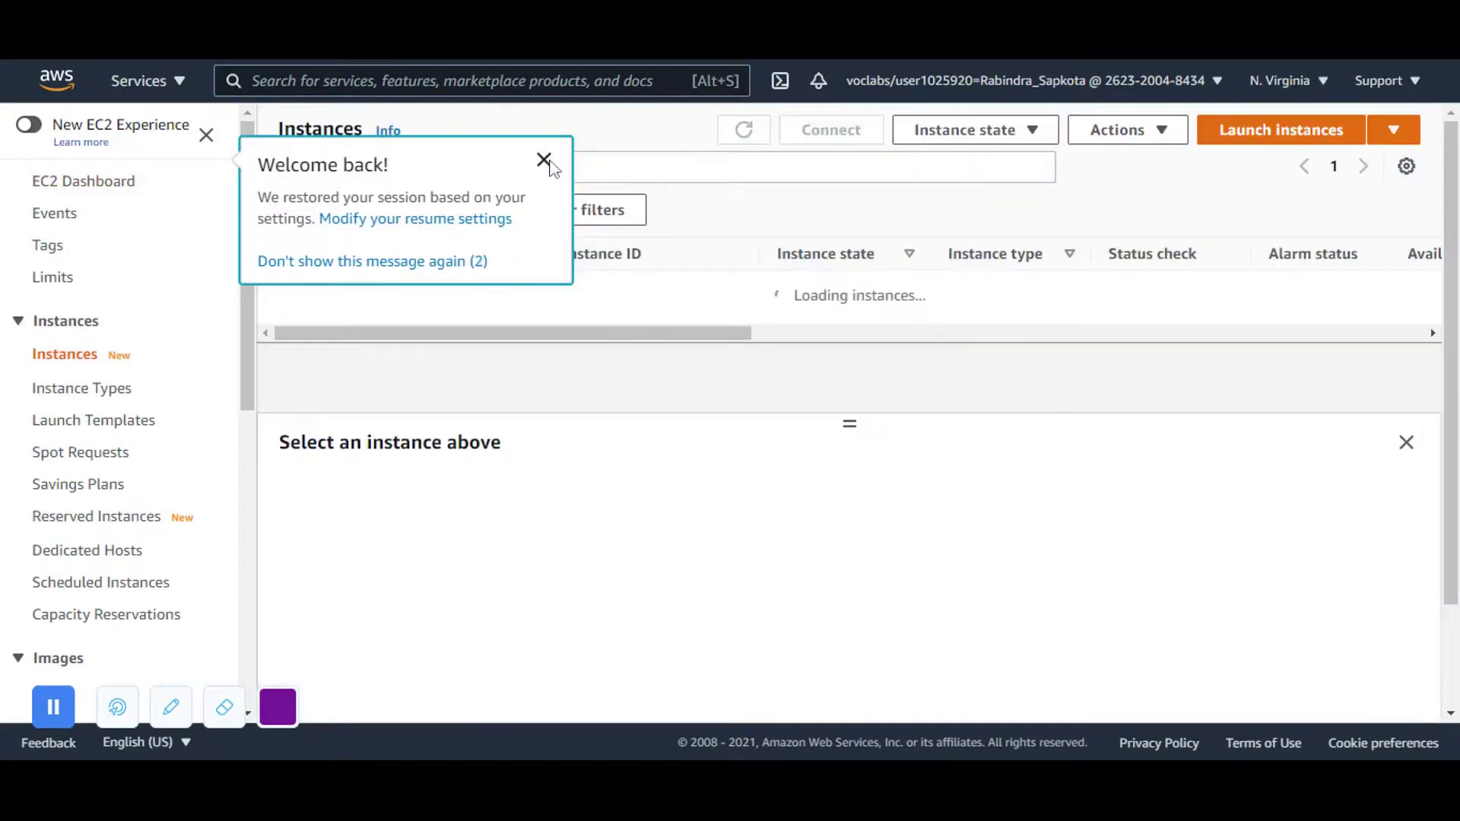
pyautogui.click(544, 159)
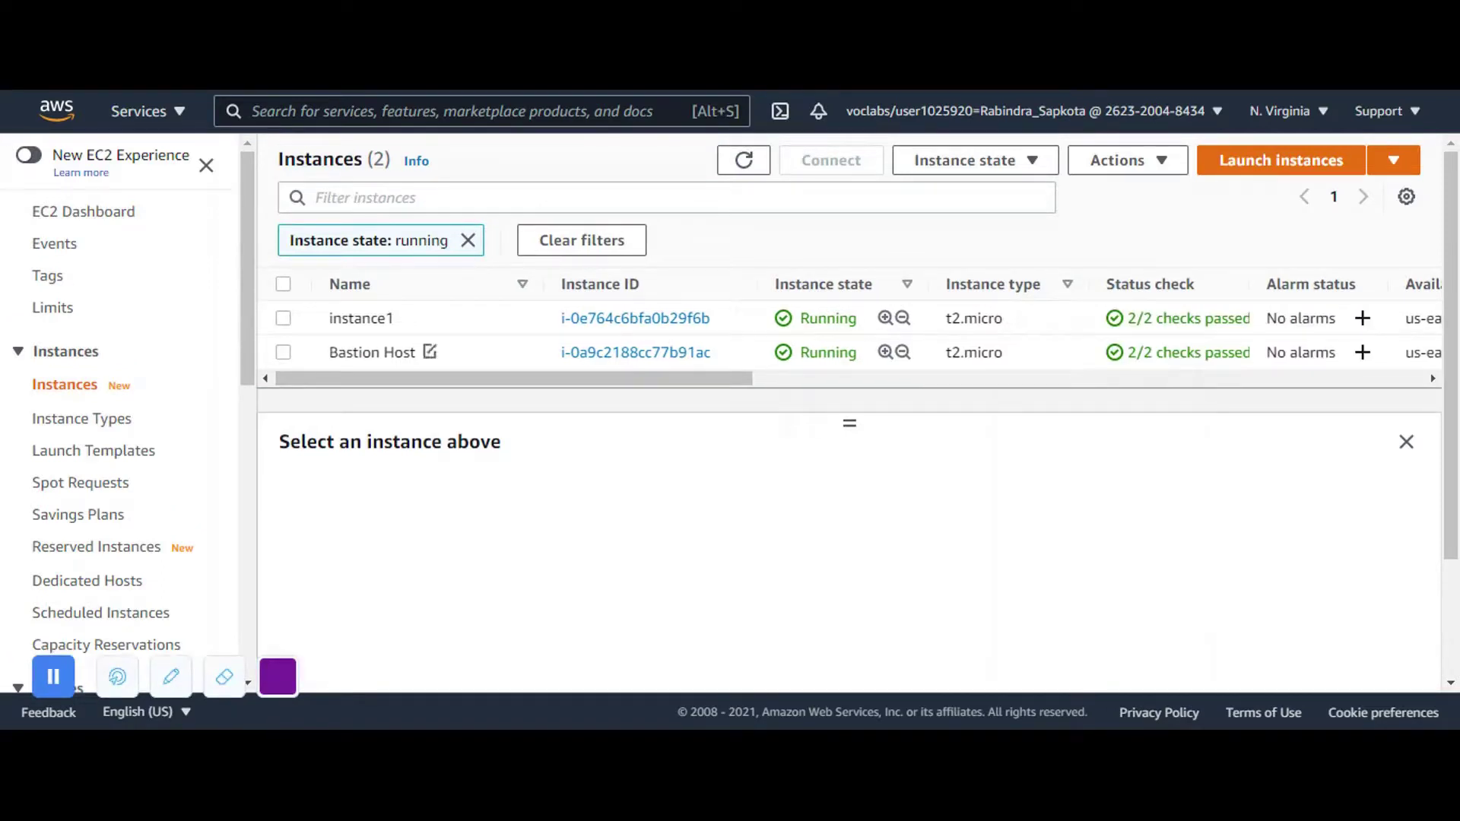
# Select instance1 and copy the region part, us-east-1, from its availability zone.
pyautogui.moveTo(715, 321); pyautogui.dragTo(561, 319)
pyautogui.moveTo(608, 377); pyautogui.dragTo(847, 410)
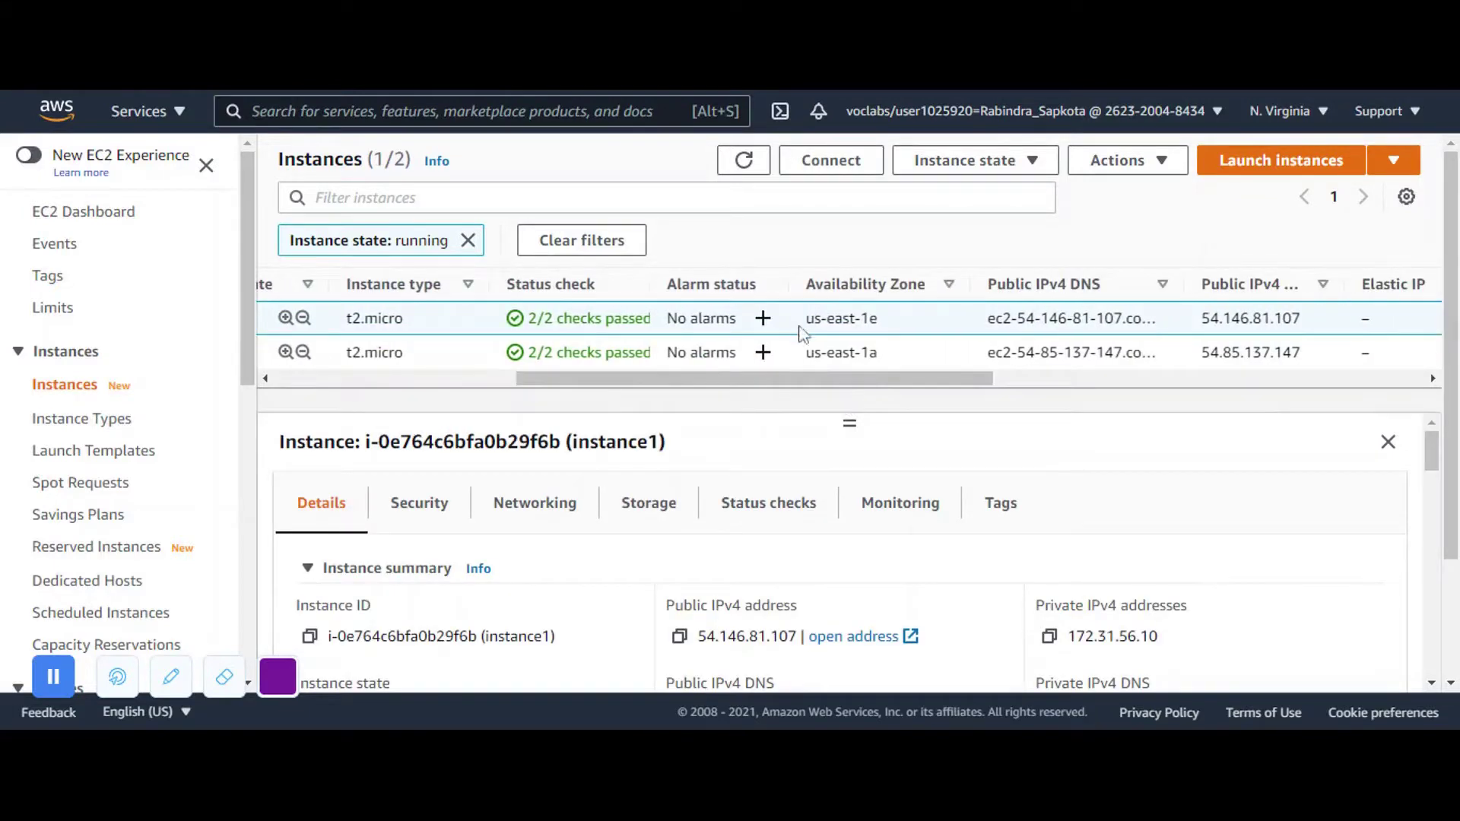
pyautogui.moveTo(807, 317); pyautogui.dragTo(870, 318)
pyautogui.hotkey('ctrl', 'c')
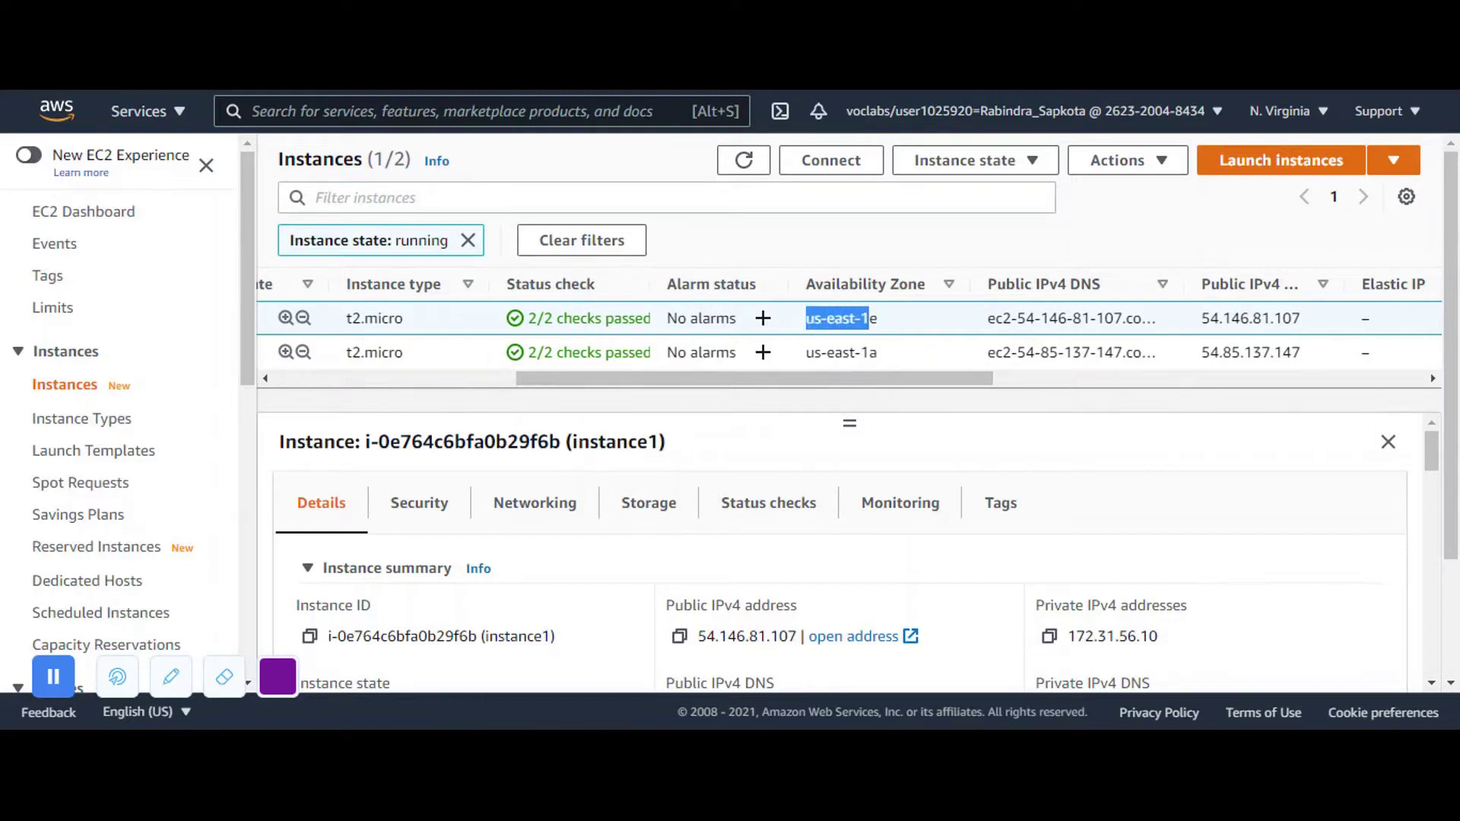
# Go to the Lambda service and open the code source of the myStopinator function.
pyautogui.moveTo(578, 378); pyautogui.dragTo(336, 396)
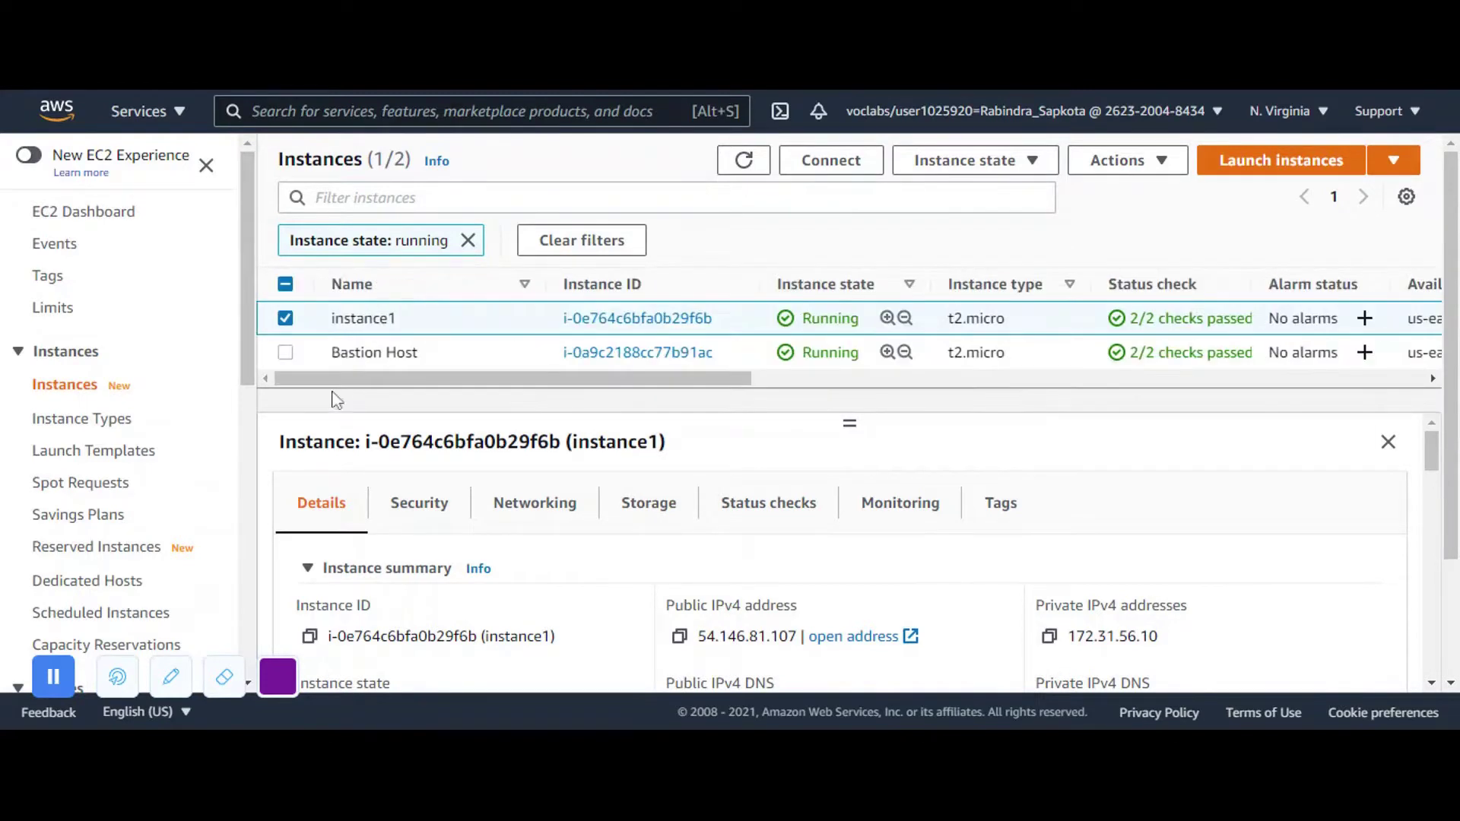
pyautogui.click(715, 111)
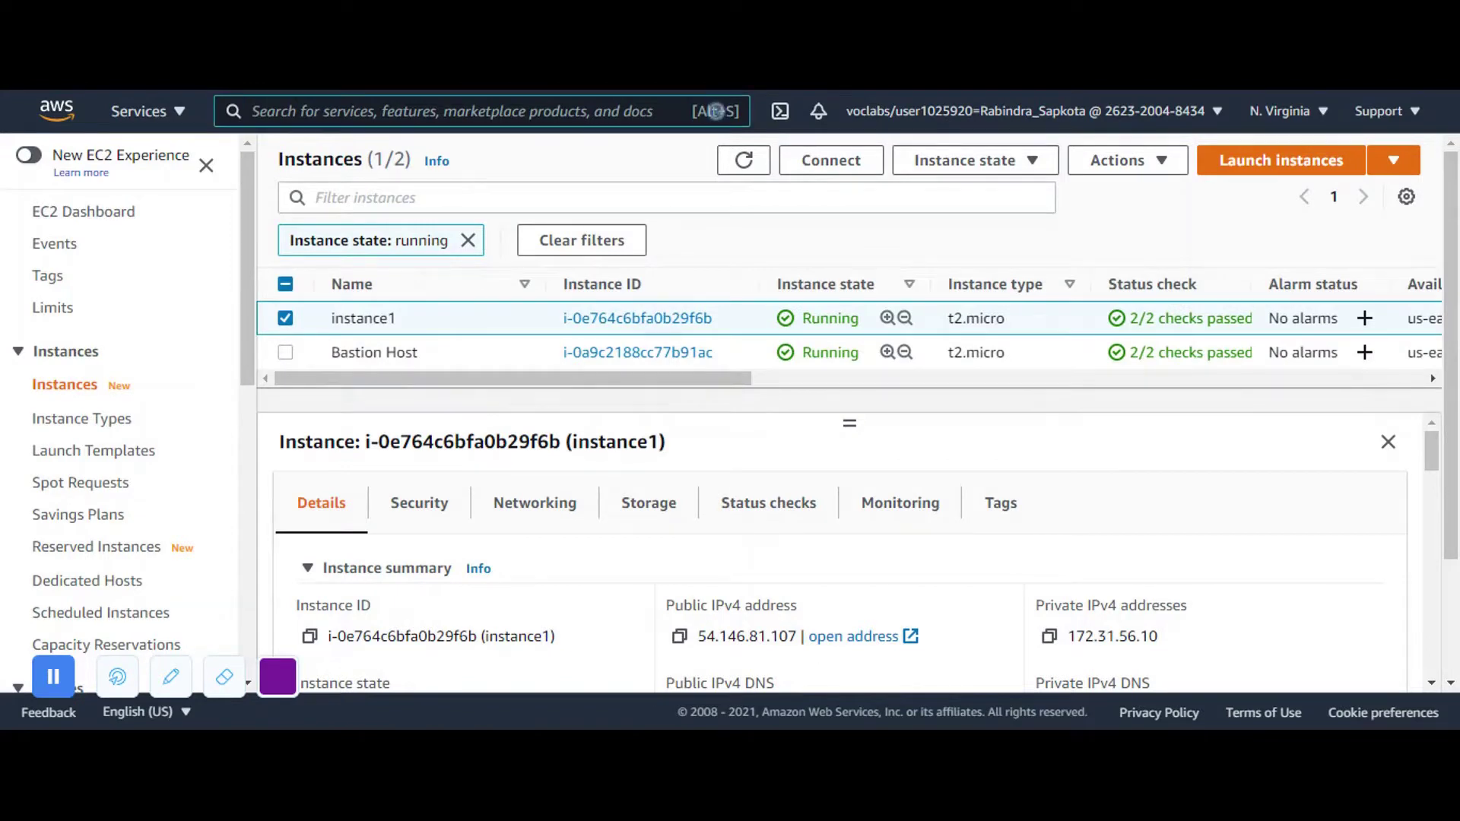
pyautogui.write('Lambda')
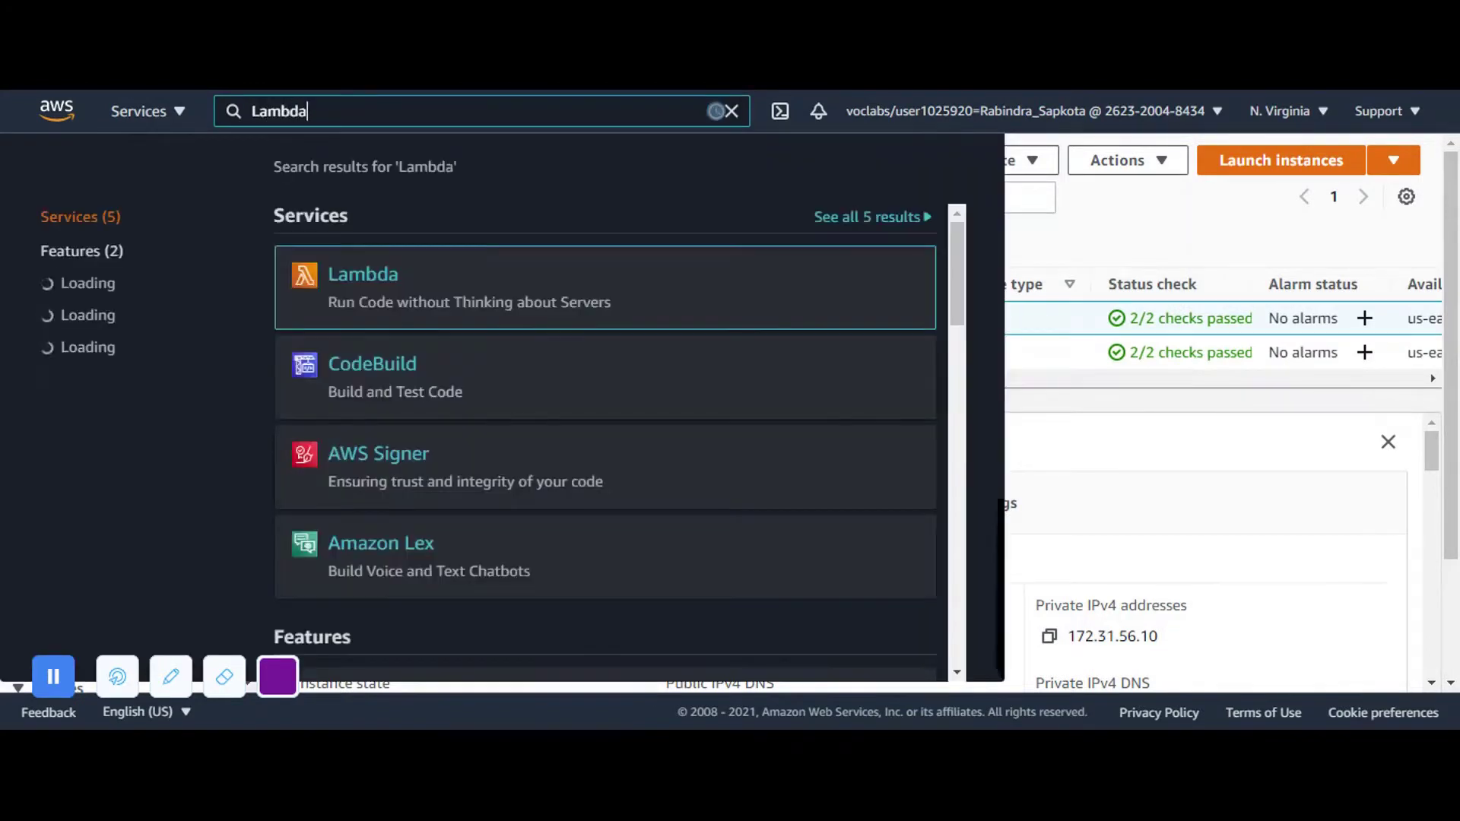
pyautogui.click(351, 281)
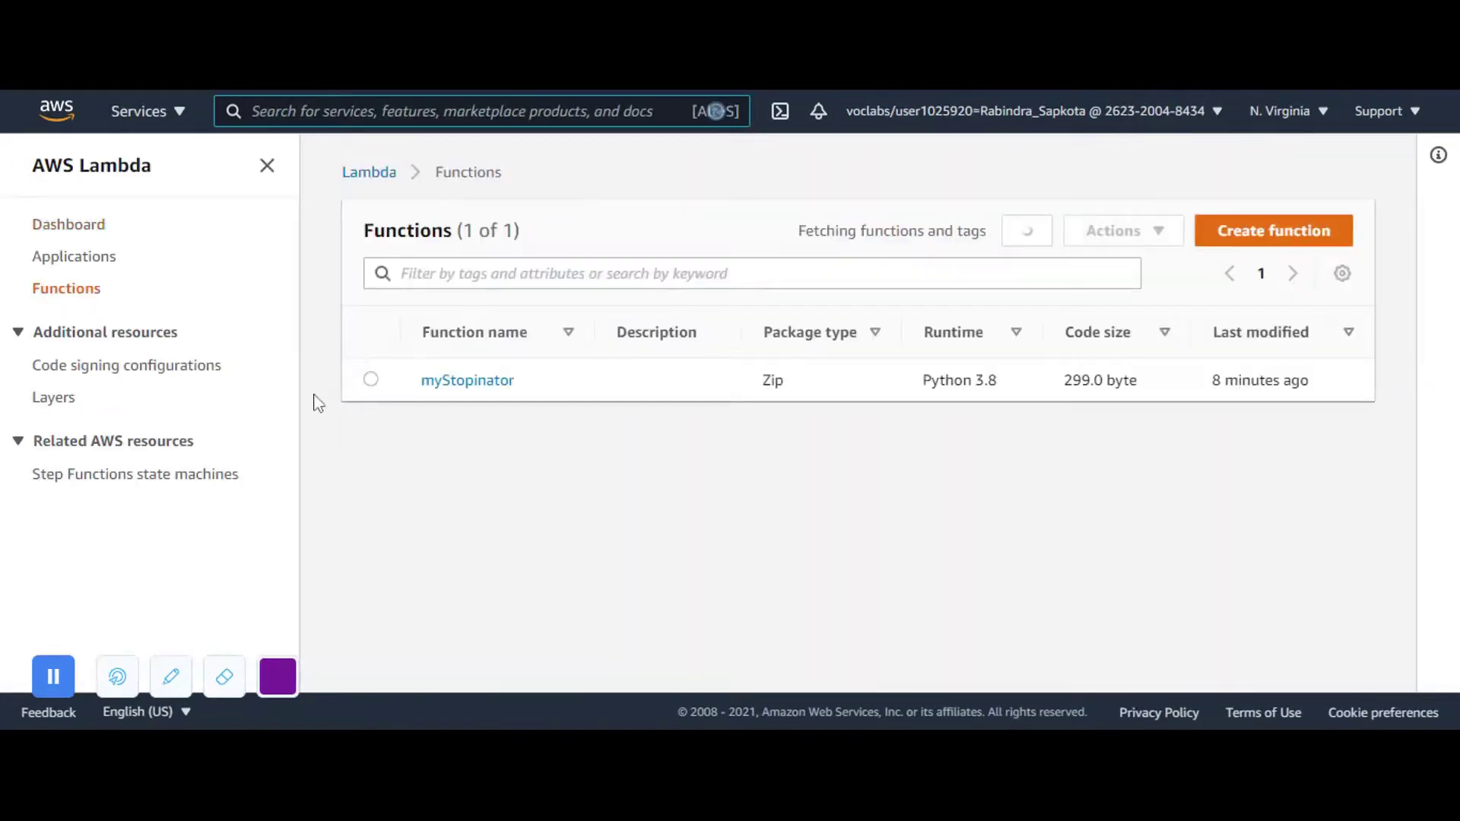
pyautogui.click(469, 459)
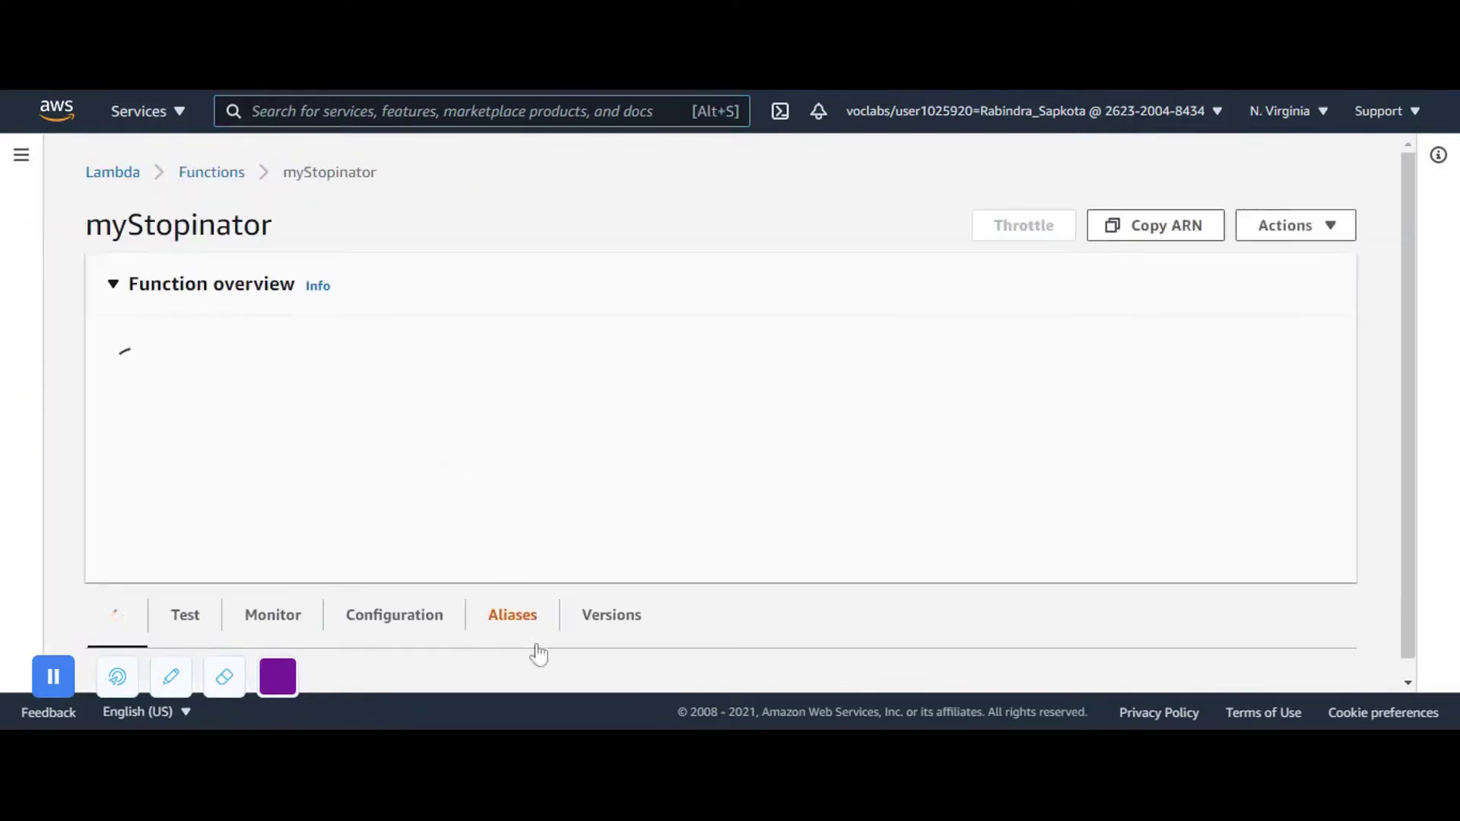
pyautogui.moveTo(1404, 353); pyautogui.dragTo(1424, 618)
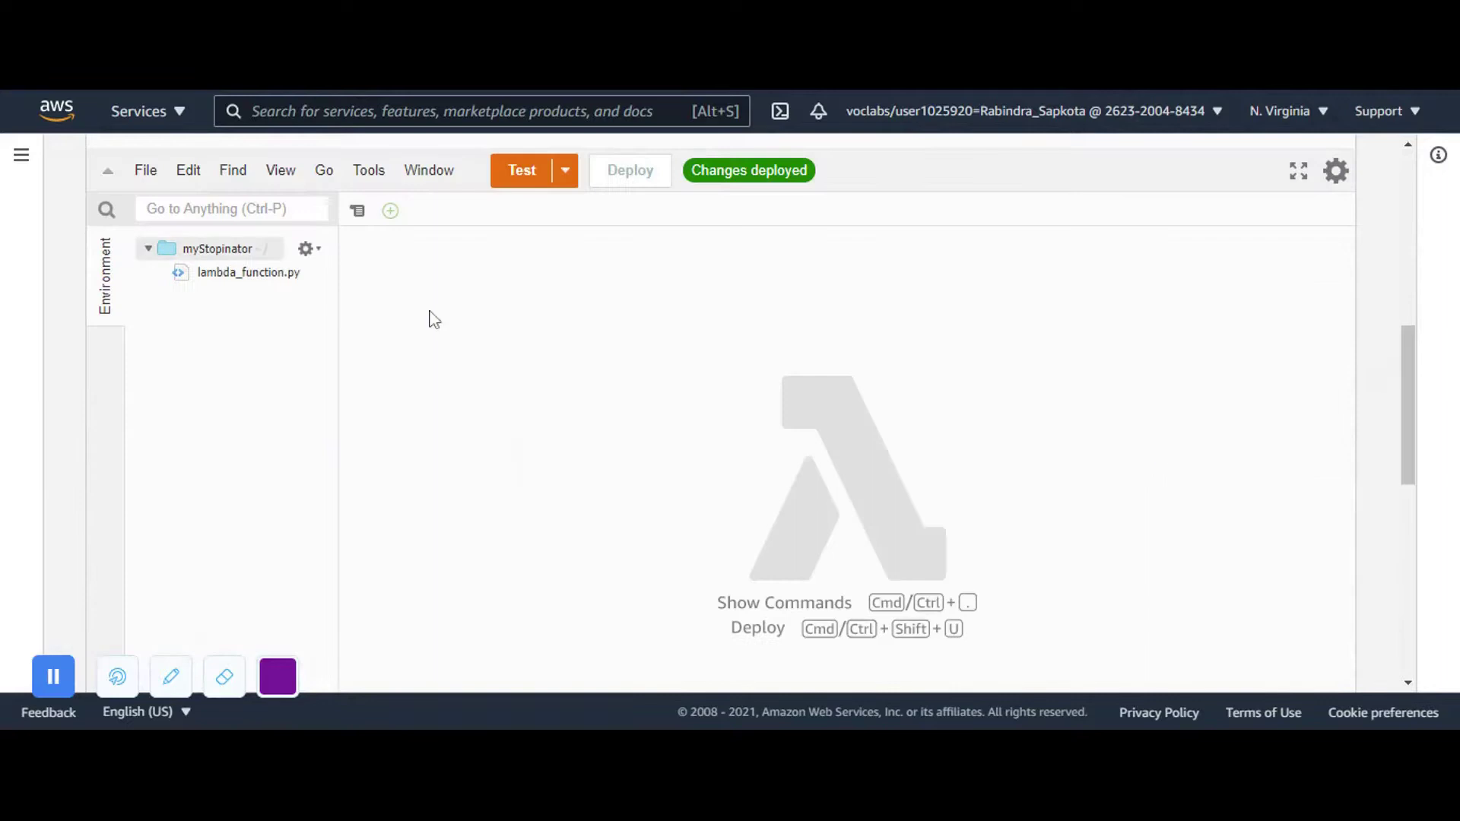
# Open lambda_function.py and replace its entire contents with the boto3 stop-instances script containing the region and instance ID placeholders.
pyautogui.doubleClick(257, 272)
pyautogui.hotkey('ctrl', 'a')
pyautogui.press('Delete')
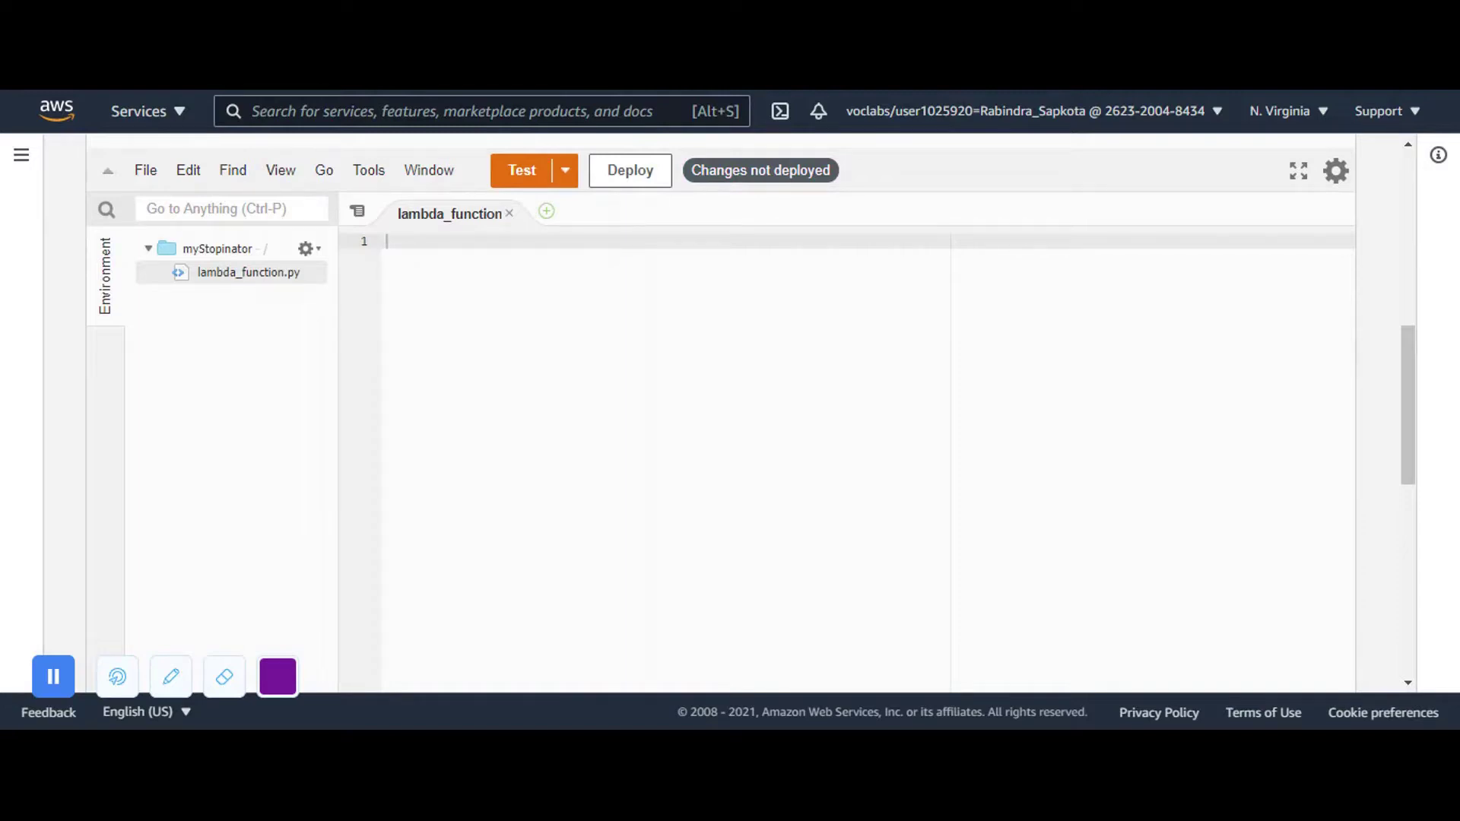
pyautogui.write("import boto3  region = '<REPLACE_WITH_REGION>' instances = ['<REPLACE_WITH_INSTANCE_ID>'] ec2 = boto3.client('ec2', region_name=region)  def lambda_handler(event, context):     ec2.stop_instances(InstanceIds=instances)     print('stopped your instances: ' + str(instances))")
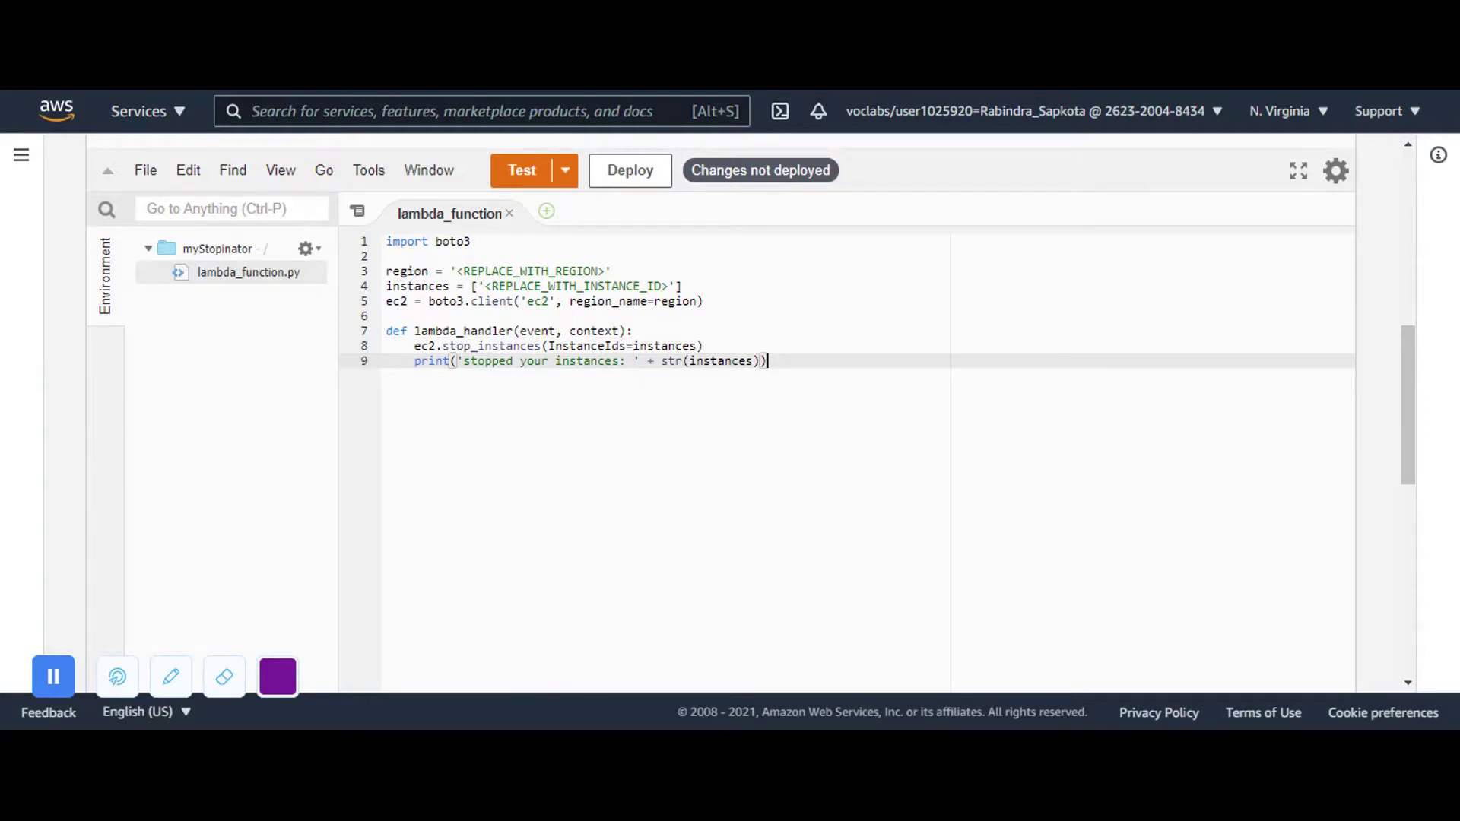
# Replace the <REPLACE_WITH_INSTANCE_ID> placeholder in the instances list with i-0e764c6bfa0b29f6b.
pyautogui.moveTo(485, 286); pyautogui.dragTo(669, 286)
pyautogui.press('BackSpace')
pyautogui.write('i-0e764c6bfa0b29f6b')
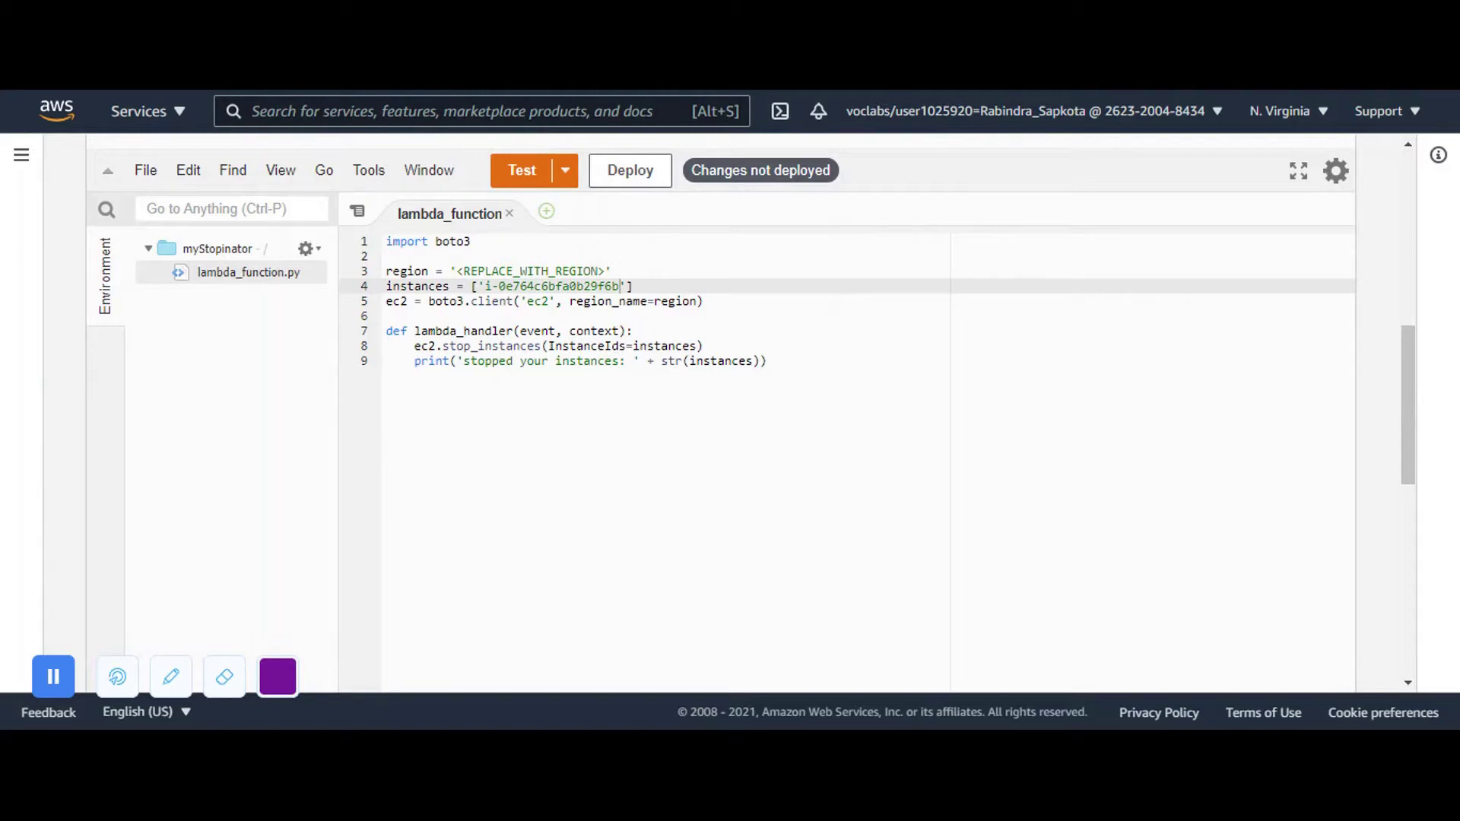
# Replace the <REPLACE_WITH_REGION> placeholder with the copied region us-east-1 and deploy the function's code changes.
pyautogui.moveTo(456, 270); pyautogui.dragTo(607, 272)
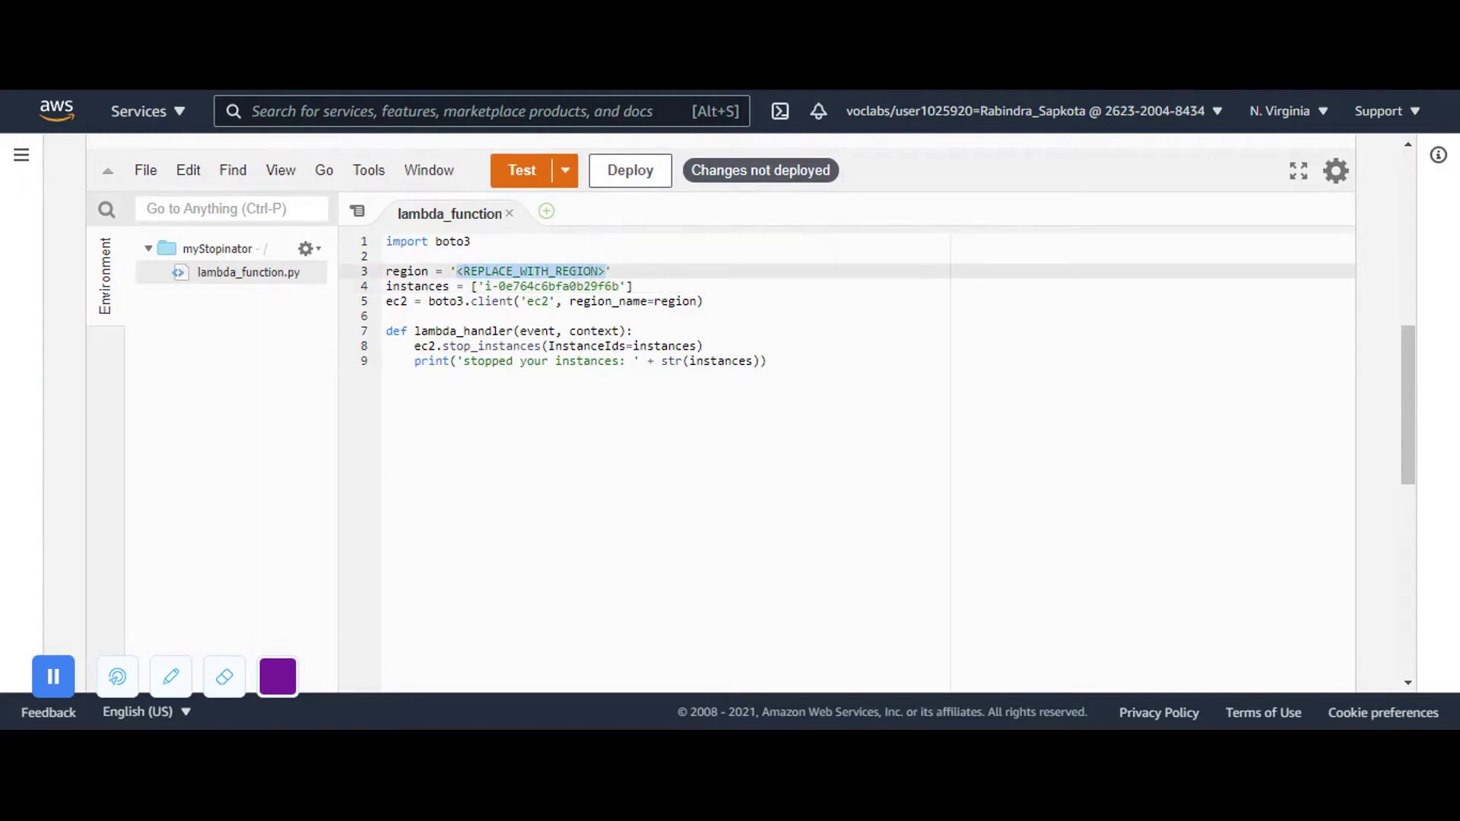
pyautogui.press('BackSpace')
pyautogui.hotkey('ctrl', 'v')
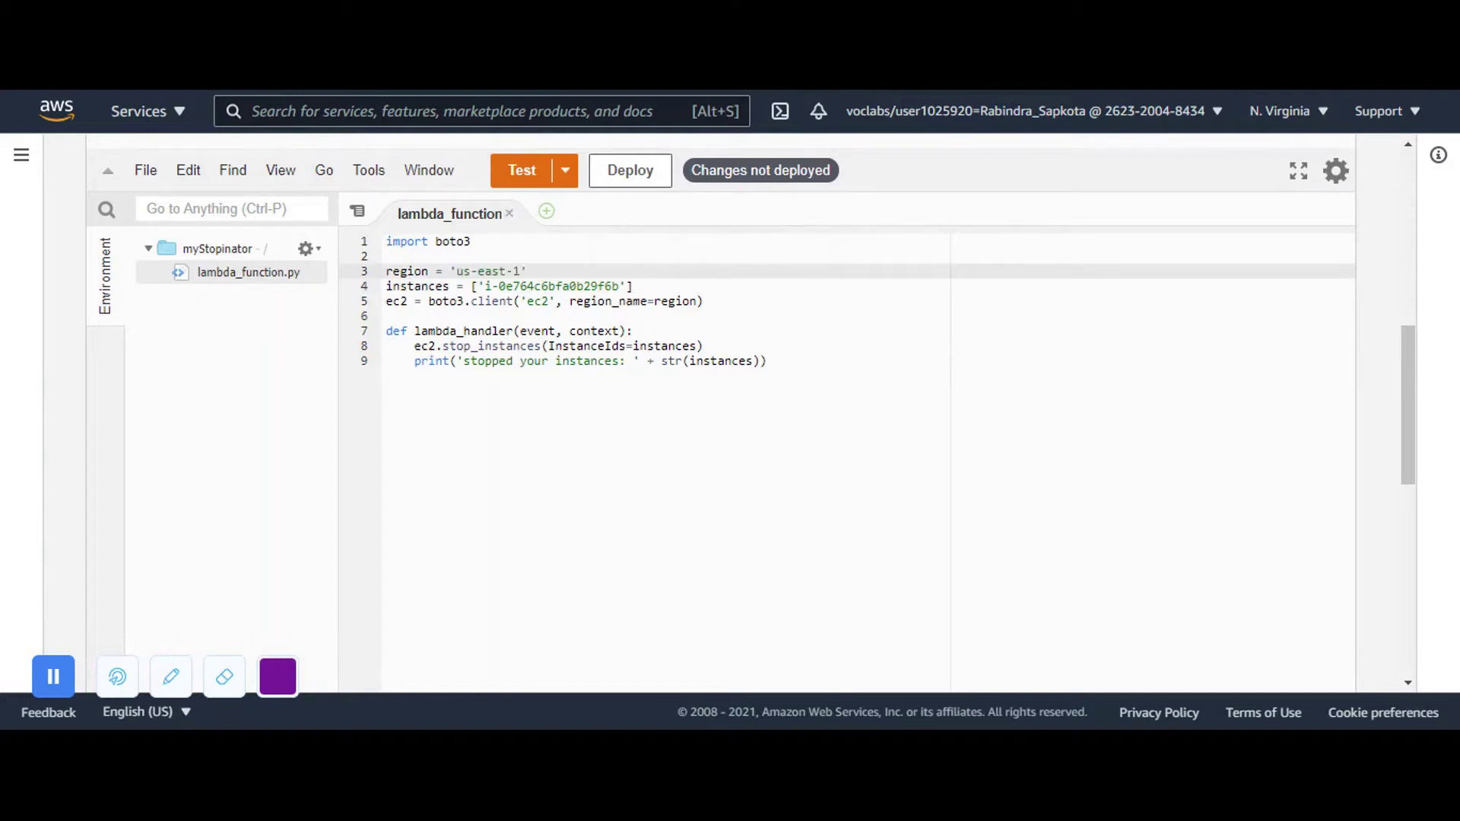
pyautogui.click(767, 361)
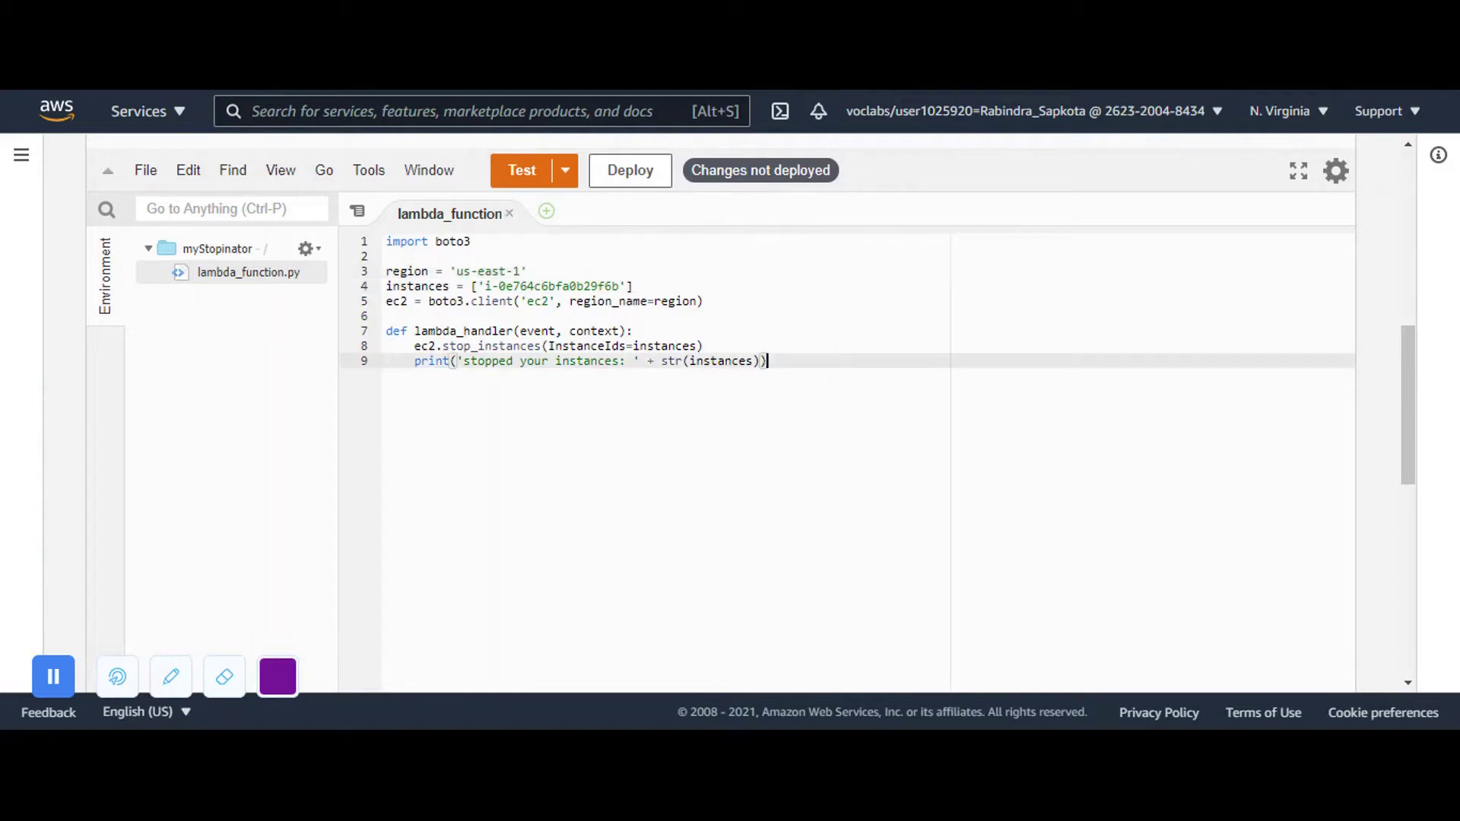
pyautogui.click(612, 165)
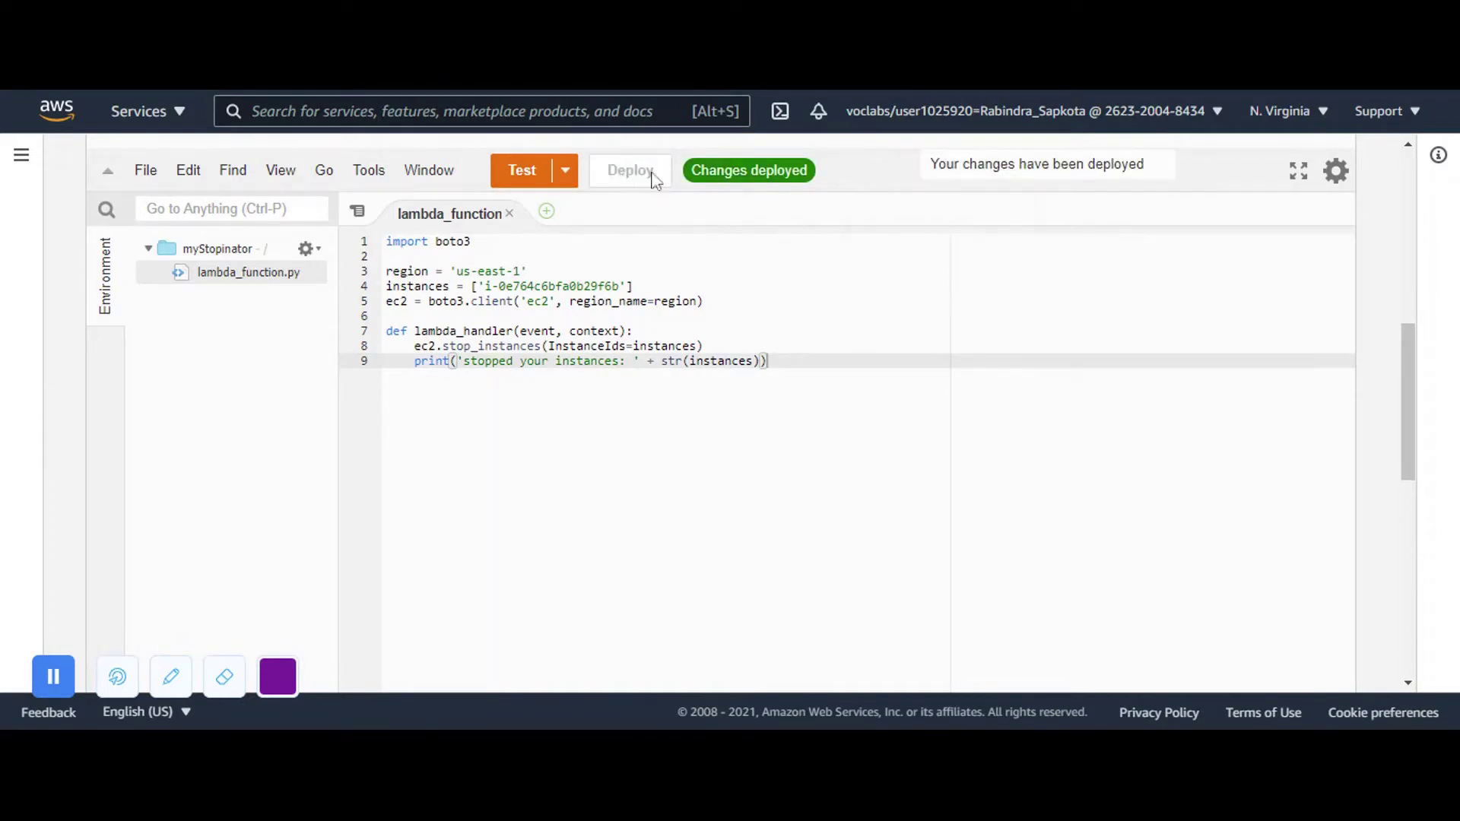
# Examine myStopinator's CloudWatch metrics, including the invocations, duration, and error count and success rate graphs.
pyautogui.moveTo(1408, 380); pyautogui.dragTo(1386, 246)
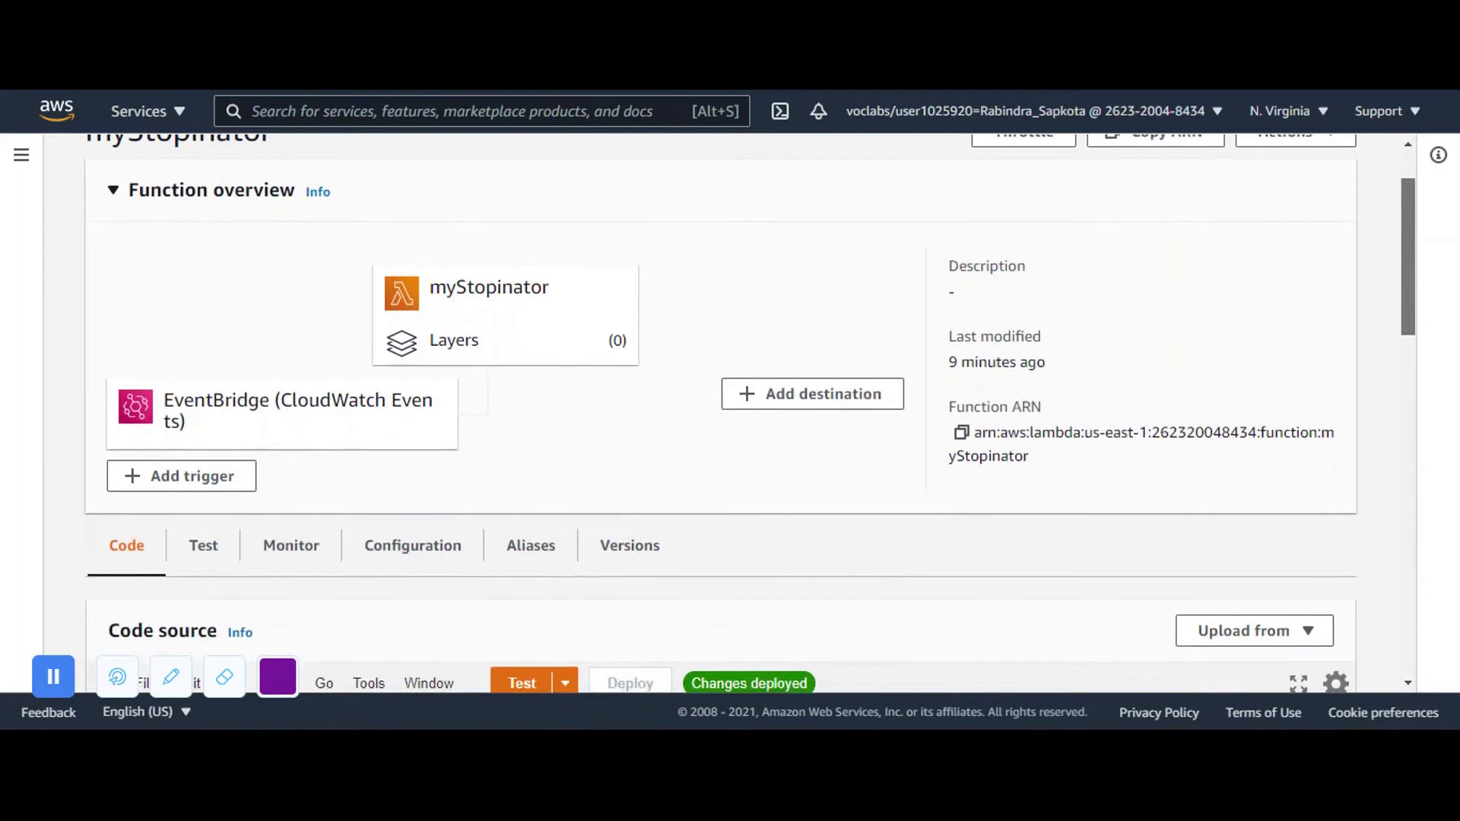
pyautogui.scroll(-2, 1108, 489)
pyautogui.click(305, 445)
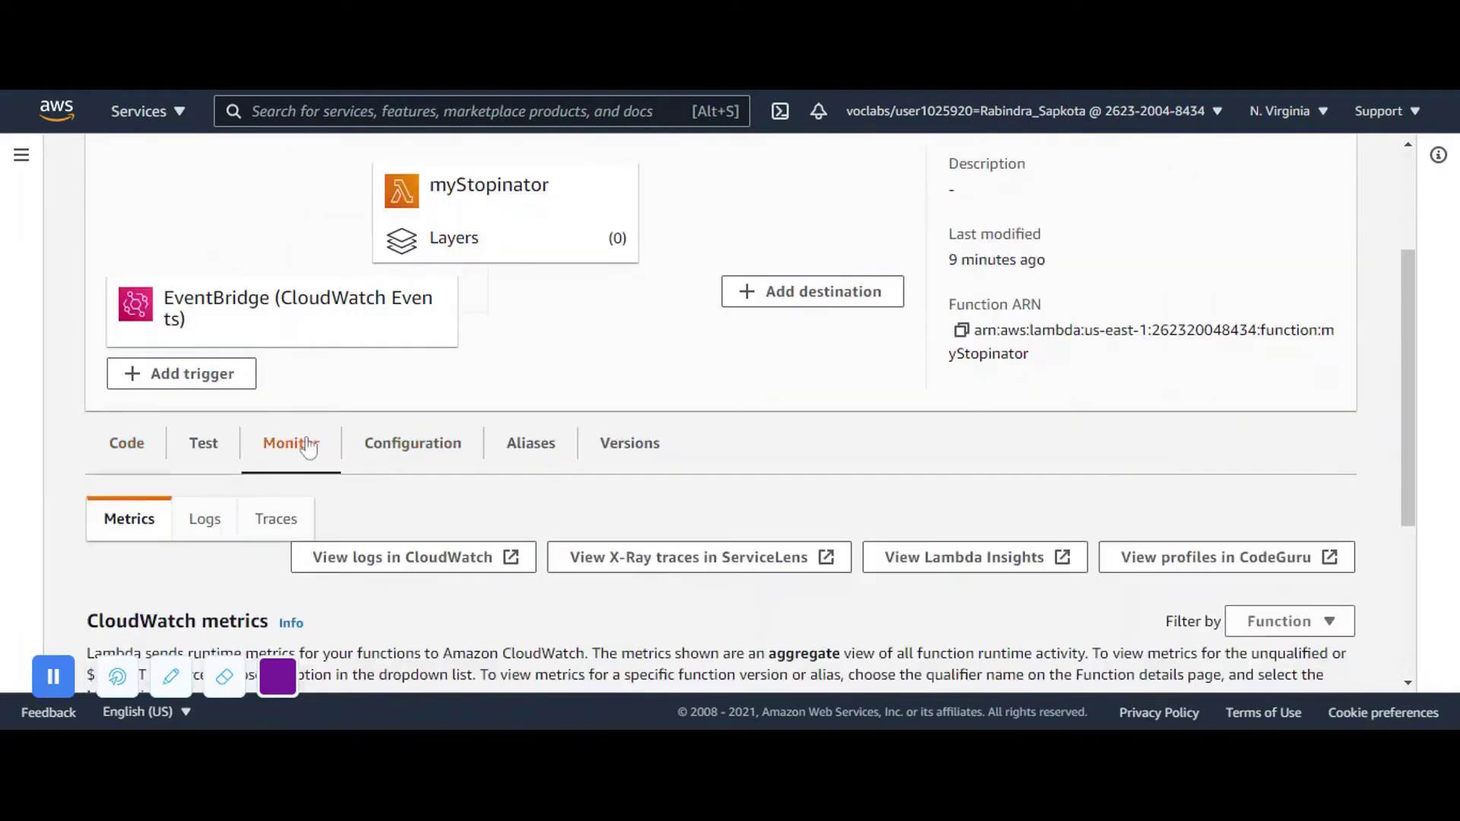
pyautogui.moveTo(1411, 299); pyautogui.dragTo(1391, 427)
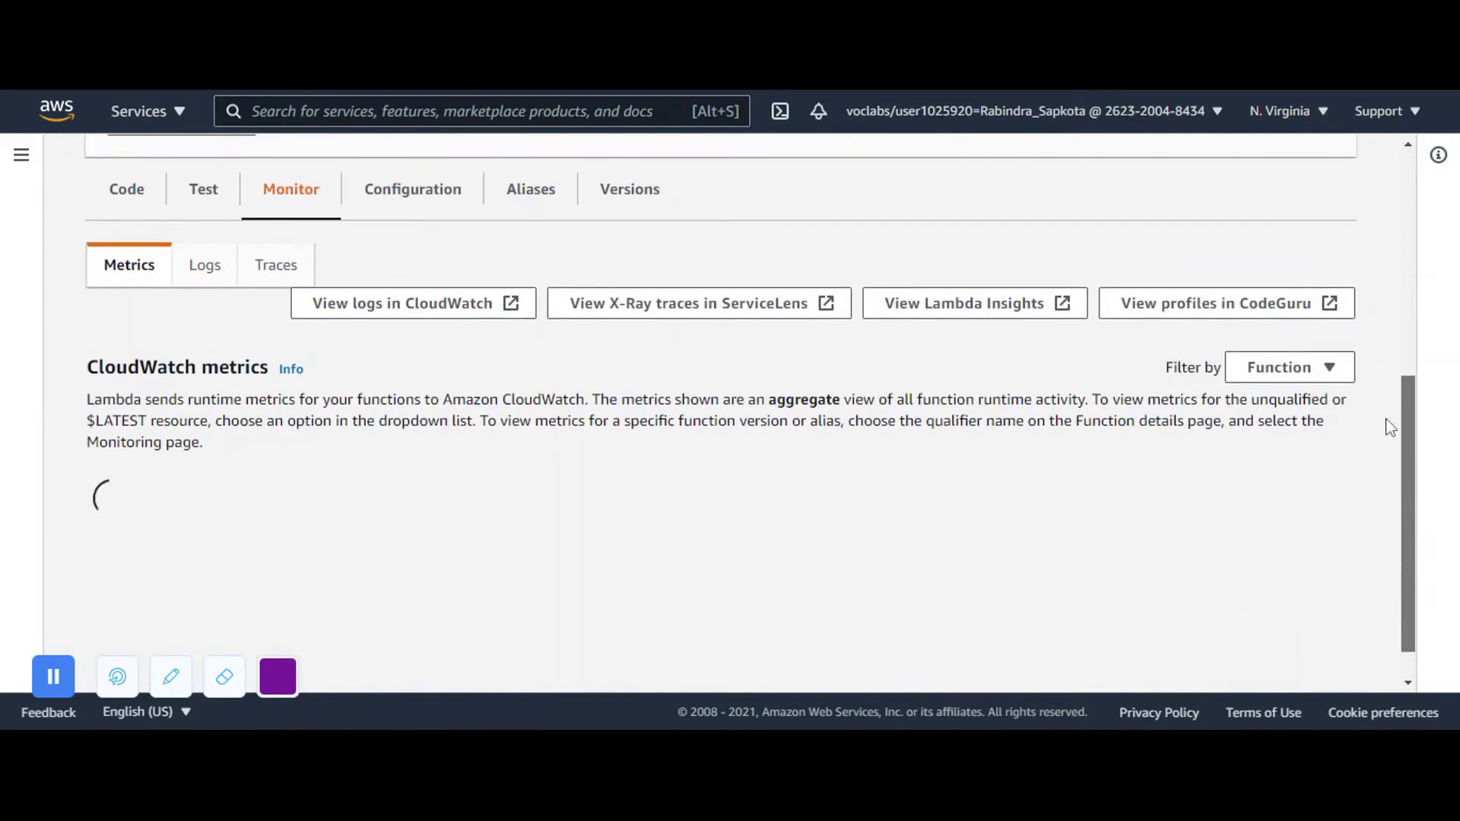
pyautogui.scroll(-1, 1391, 428)
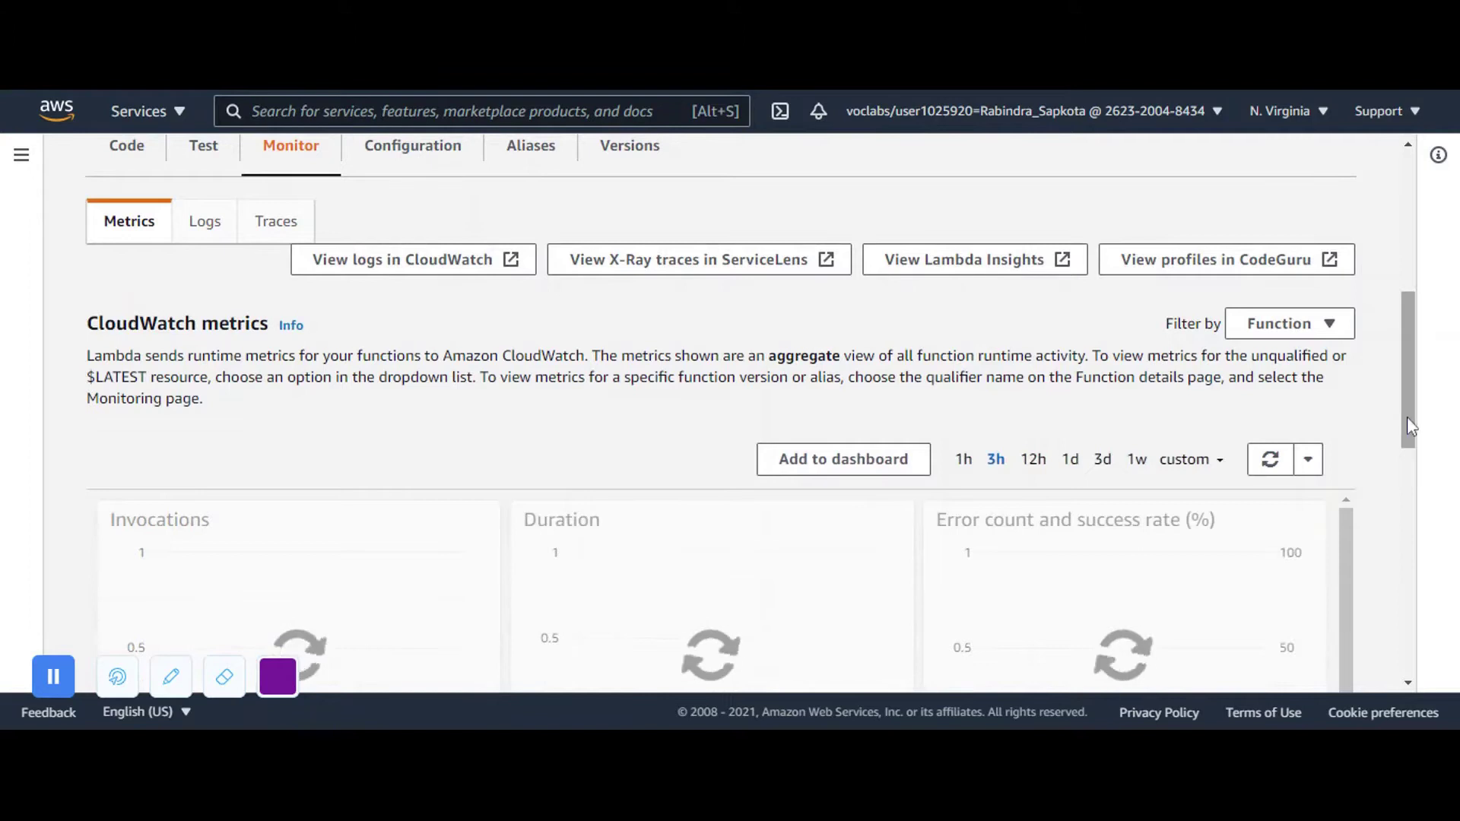
pyautogui.moveTo(1407, 417); pyautogui.dragTo(1406, 480)
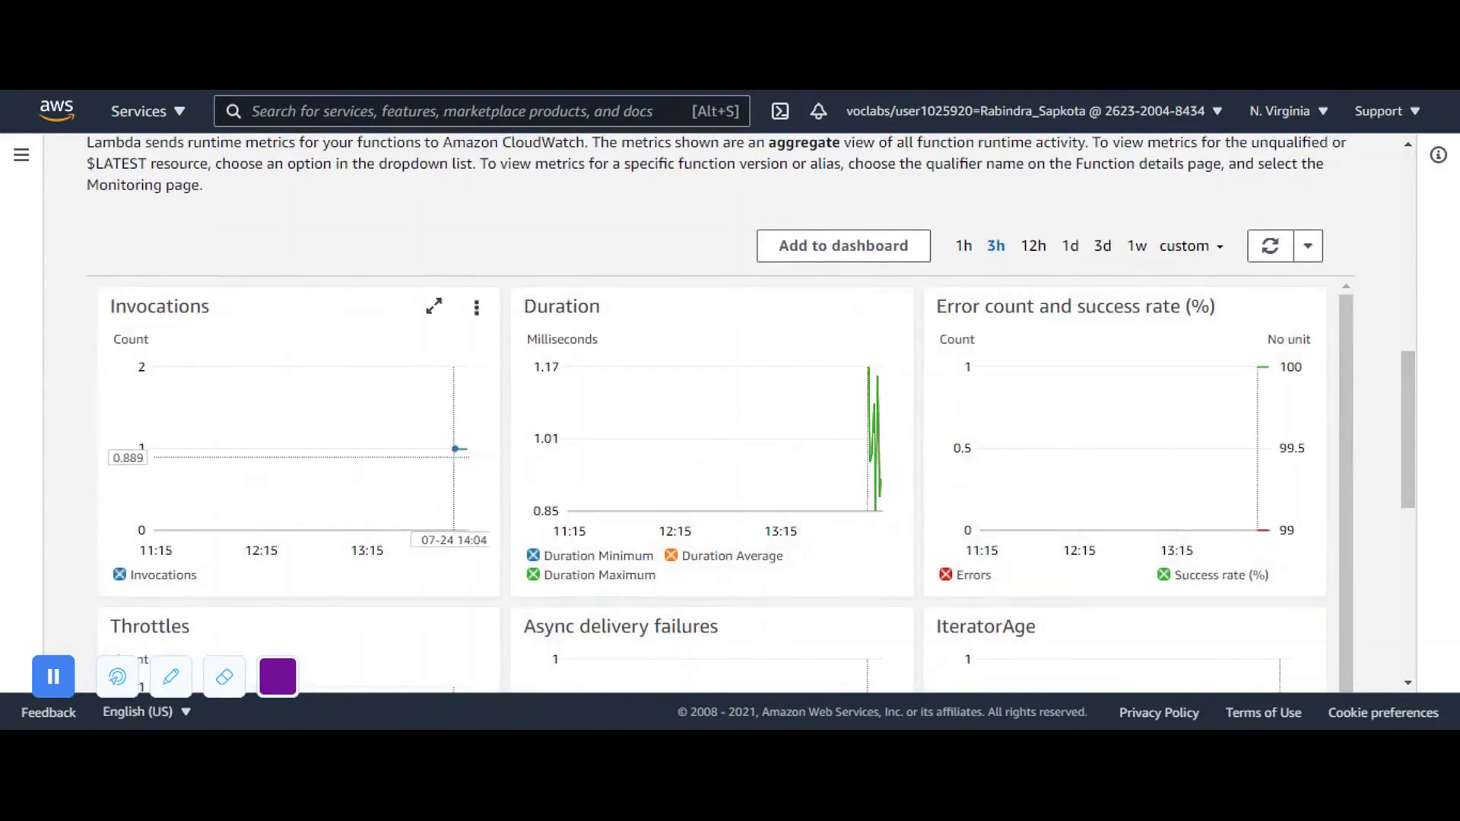
pyautogui.moveTo(462, 448)
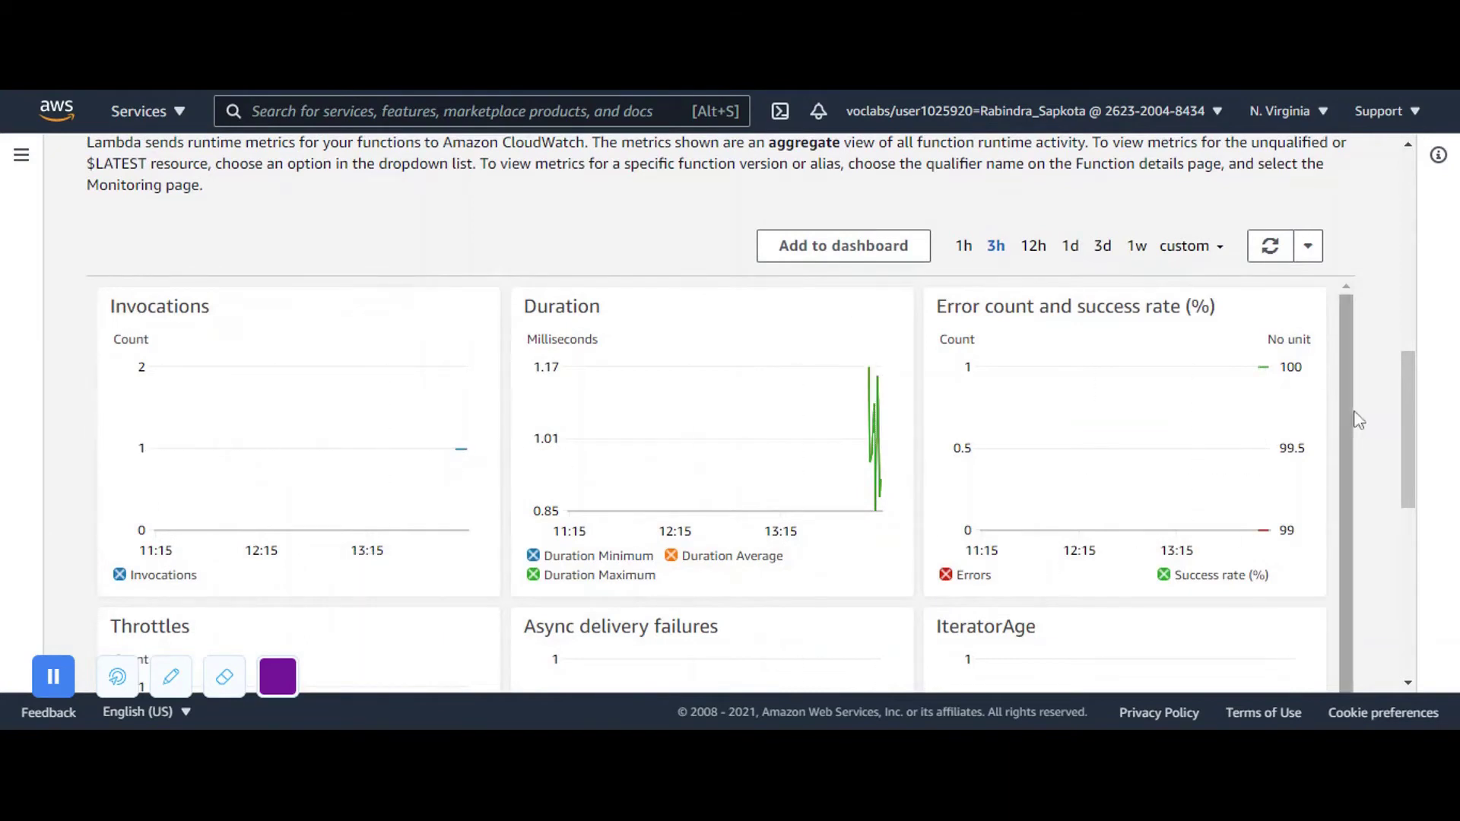
pyautogui.moveTo(1407, 419); pyautogui.dragTo(1345, 158)
pyautogui.click(195, 304)
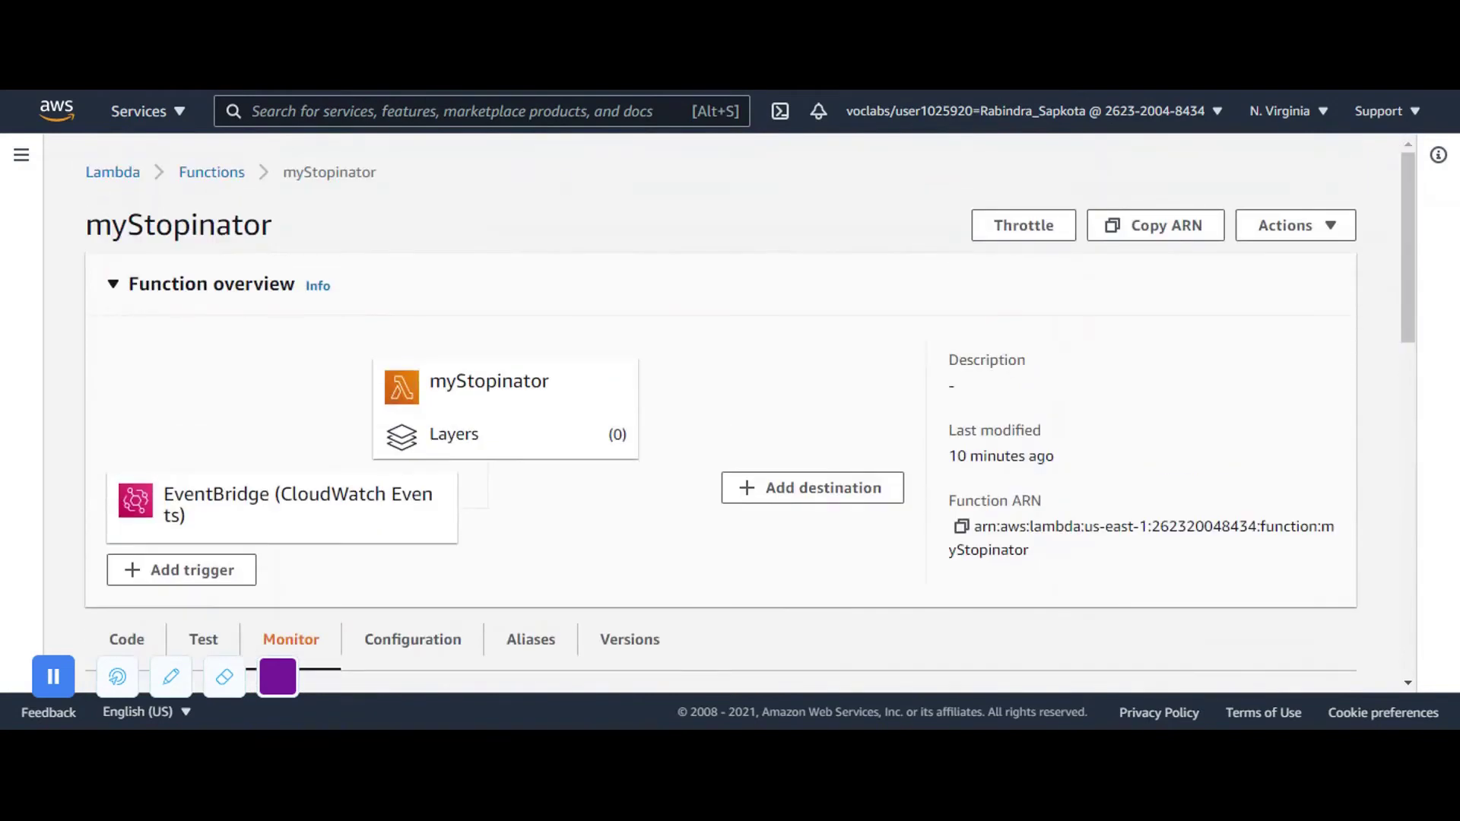
# Go to the EC2 instances list, dismiss the welcome message and remove the running-state filter to list all instances.
pyautogui.click(456, 111)
pyautogui.write('E')
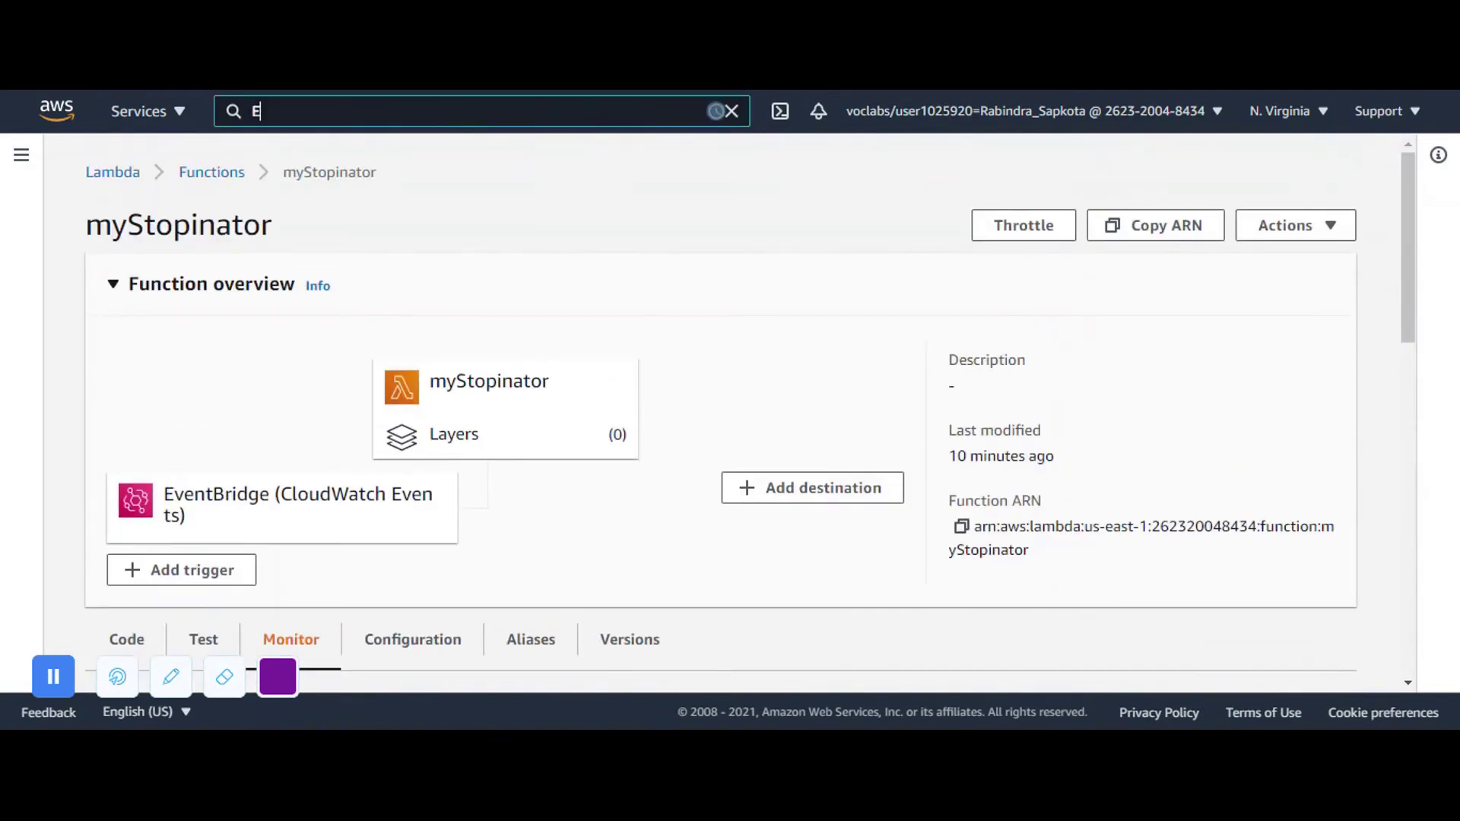
pyautogui.write('C2')
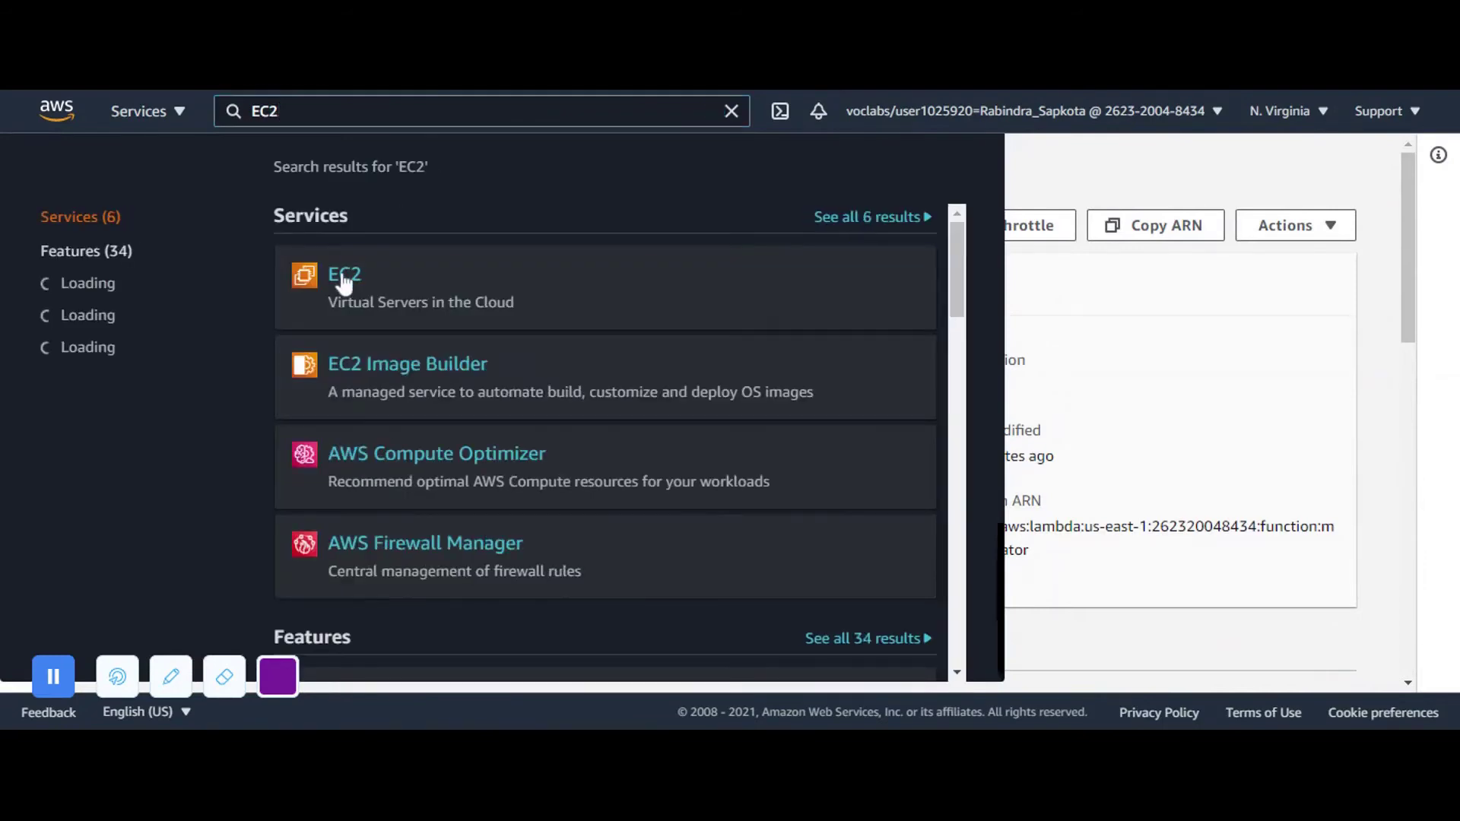
pyautogui.click(344, 276)
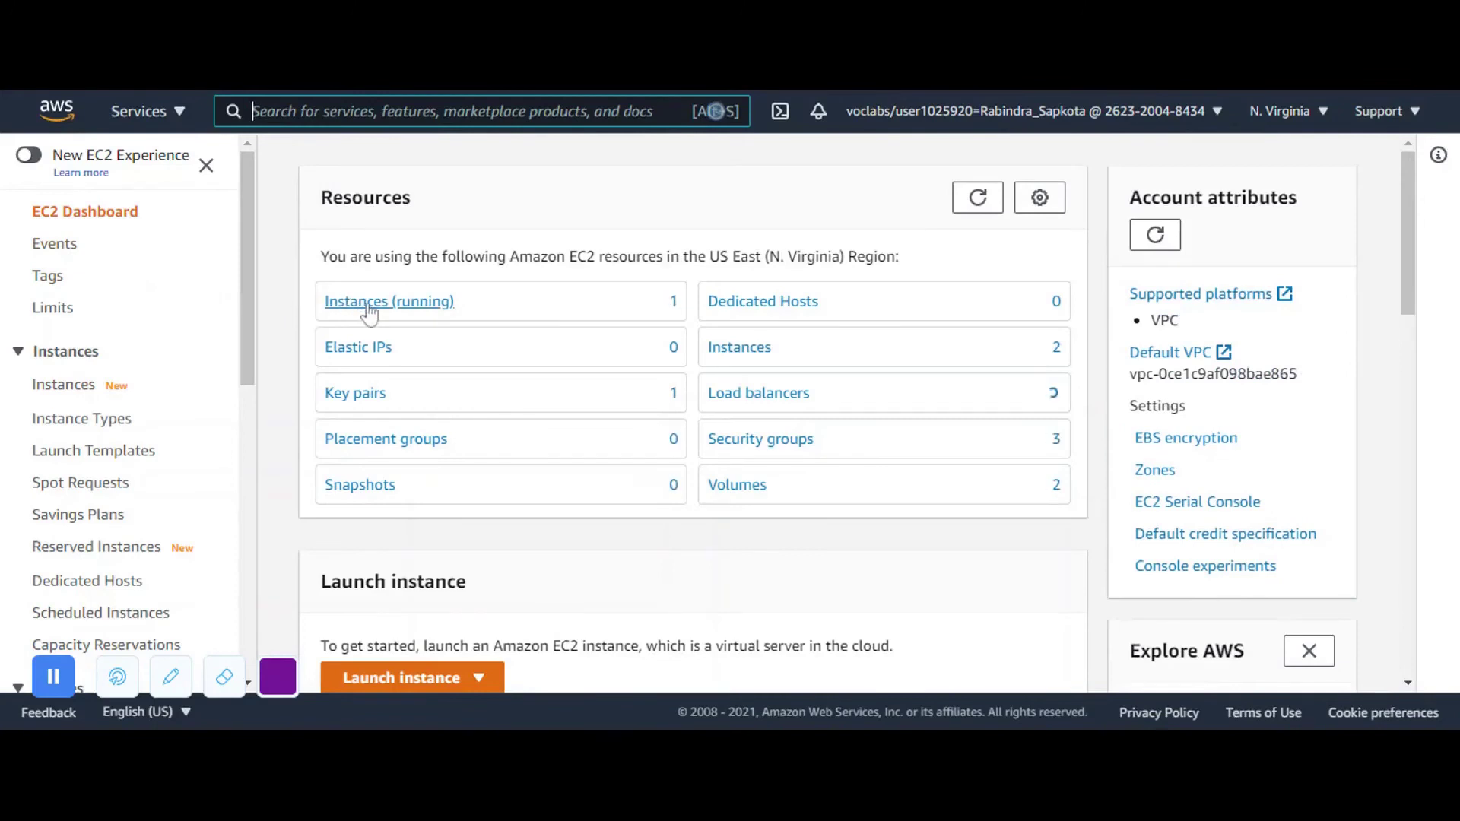
pyautogui.click(370, 302)
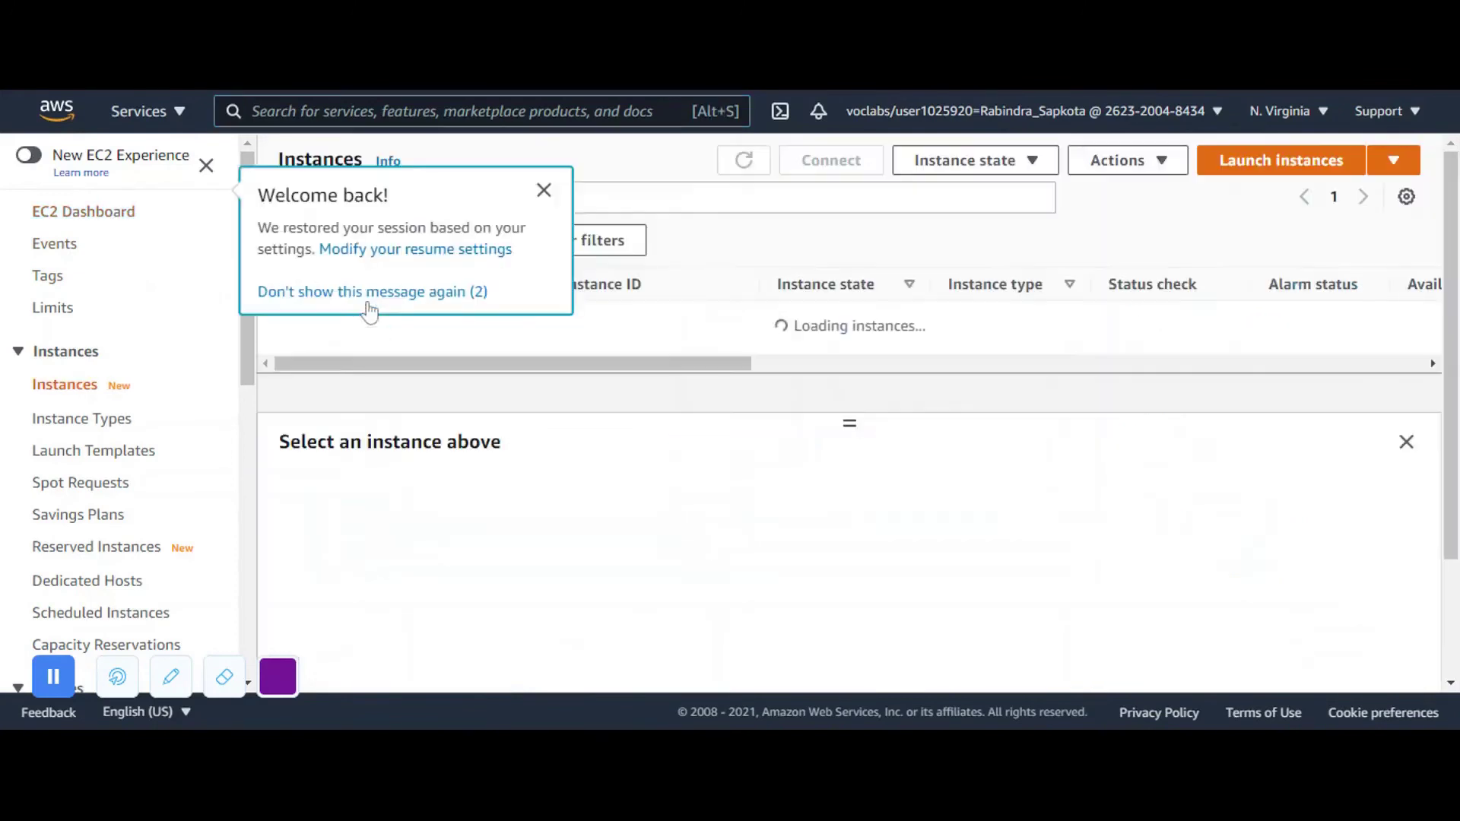
pyautogui.click(545, 186)
pyautogui.click(468, 240)
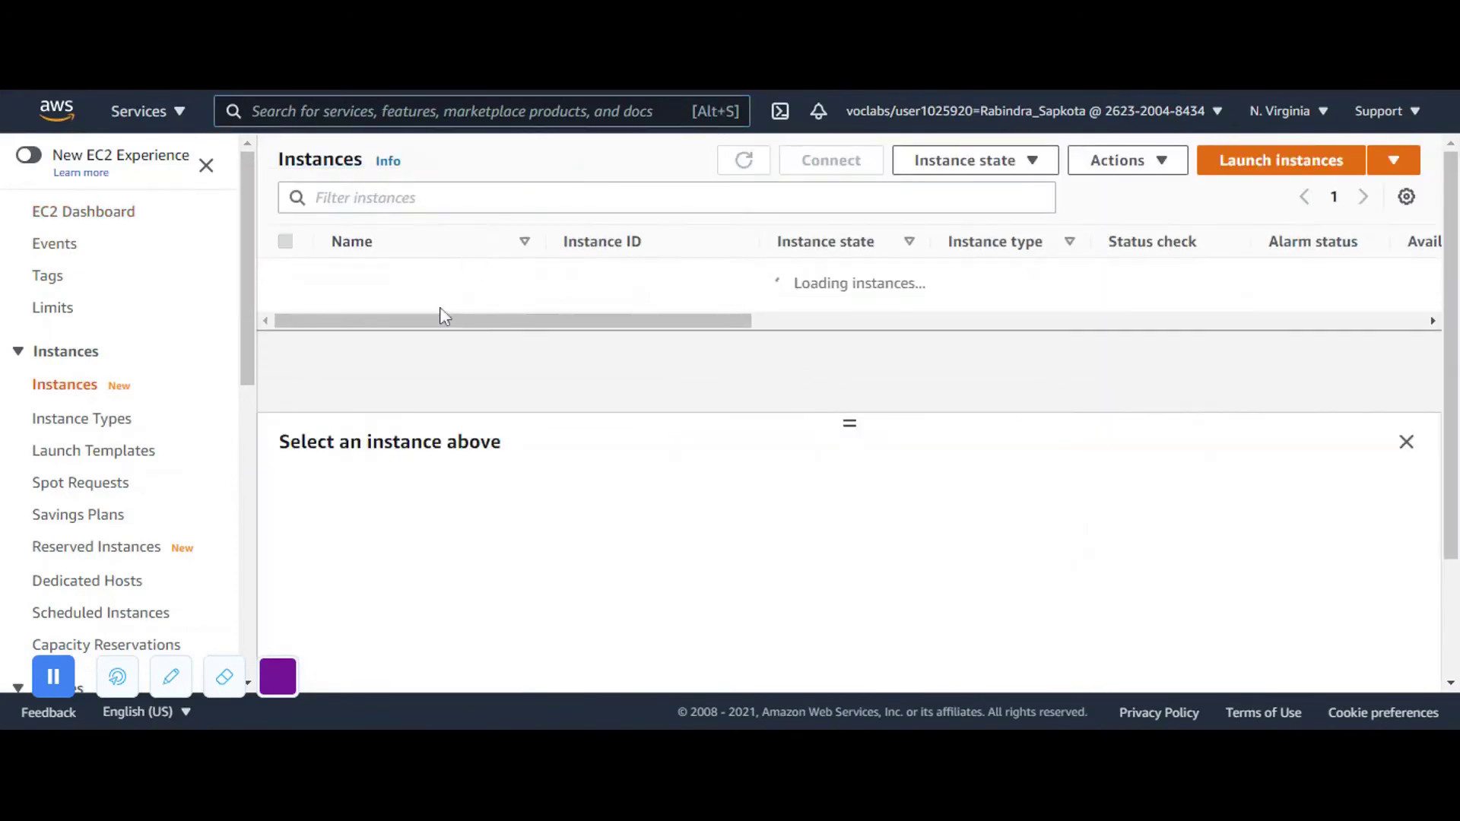